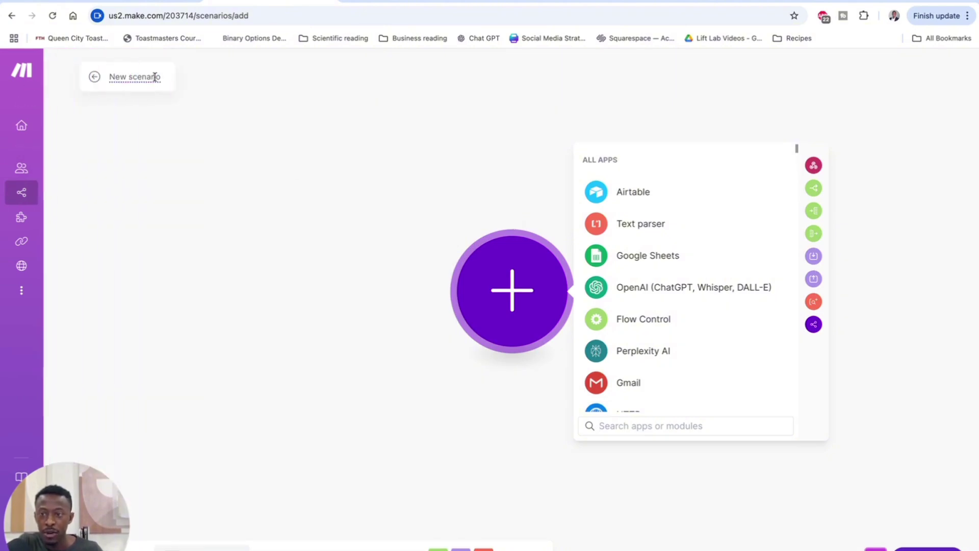
Step: Rename the scenario to 'First CLient Automation' and browse the All Apps list
key("ctrl+a")
type("Fi")
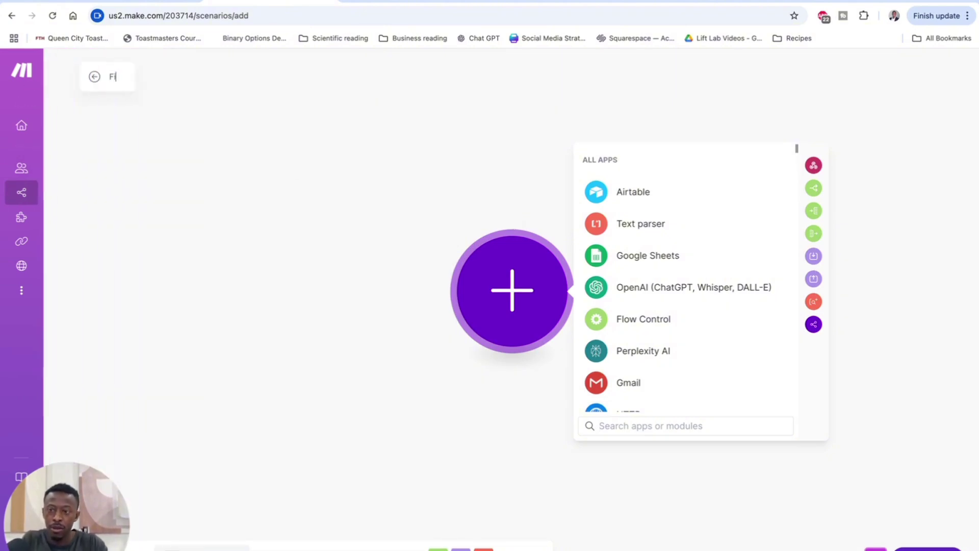
type("rst CLient")
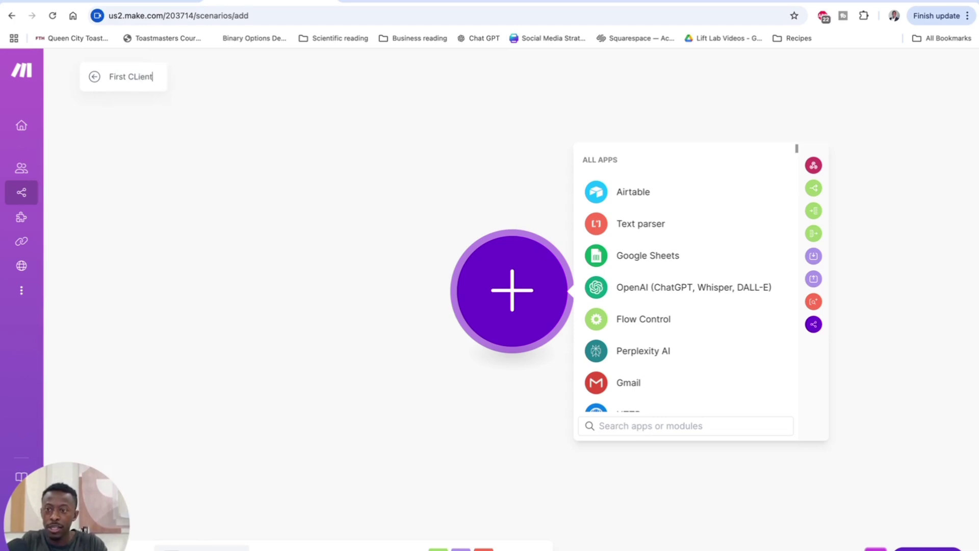
type(" Automation")
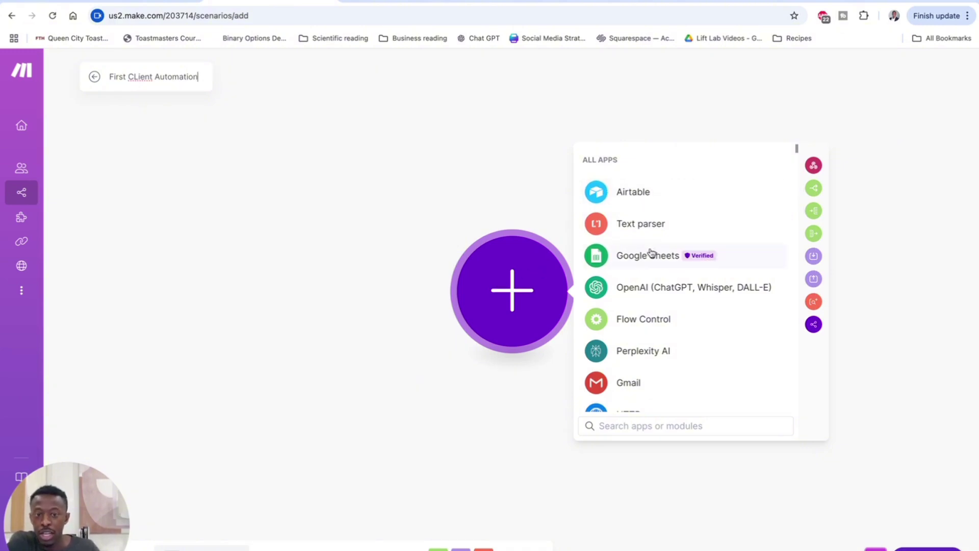
scroll(651, 252, "down", 10)
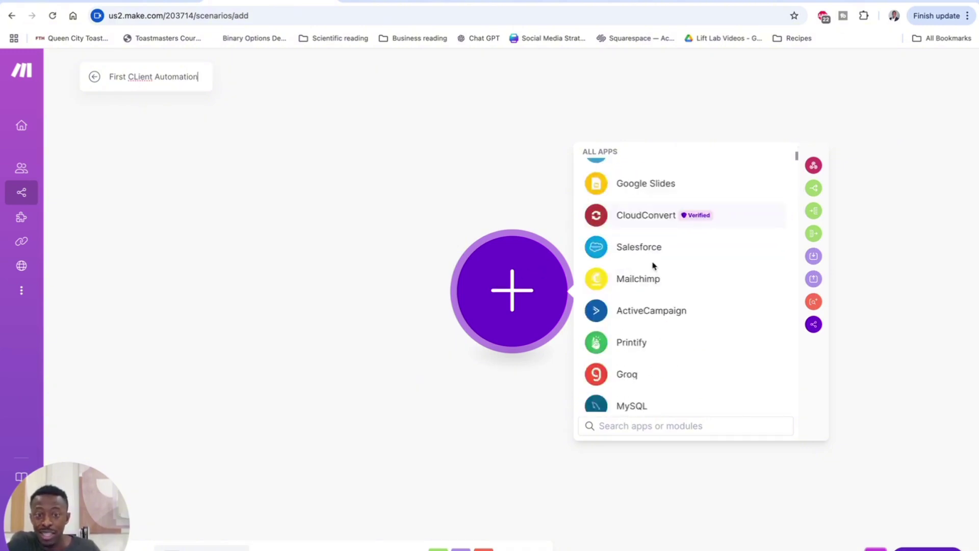
scroll(653, 266, "down", 12)
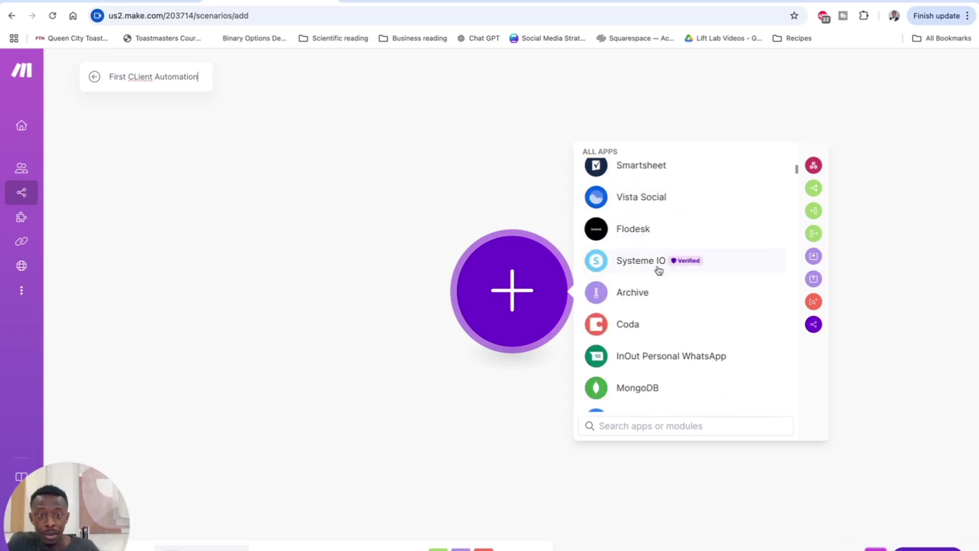
scroll(658, 271, "down", 15)
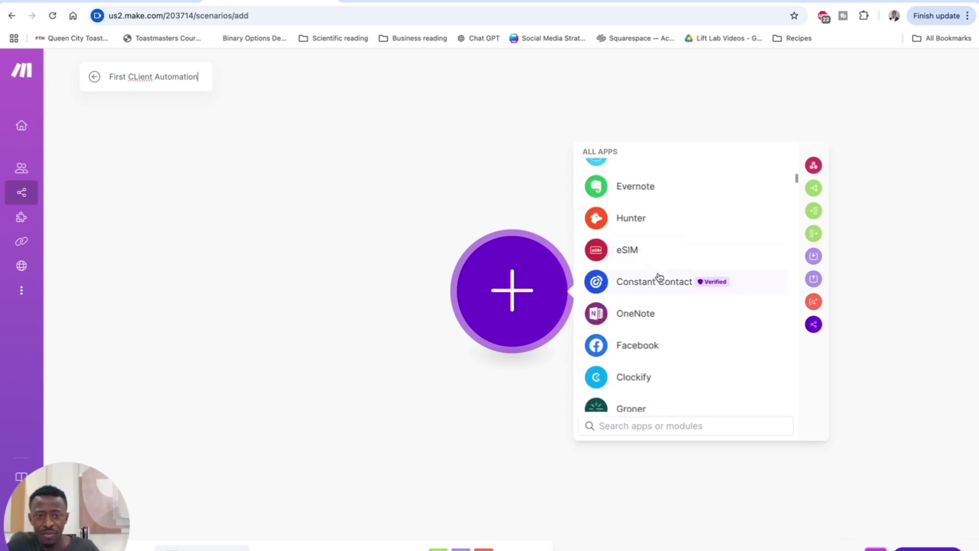
scroll(659, 278, "down", 15)
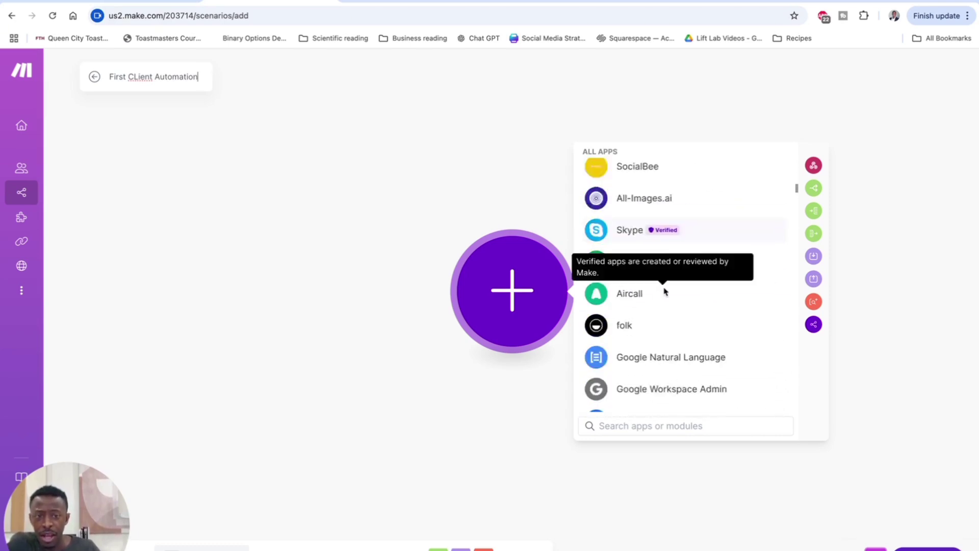
scroll(664, 291, "down", 5)
scroll(714, 298, "down", 6)
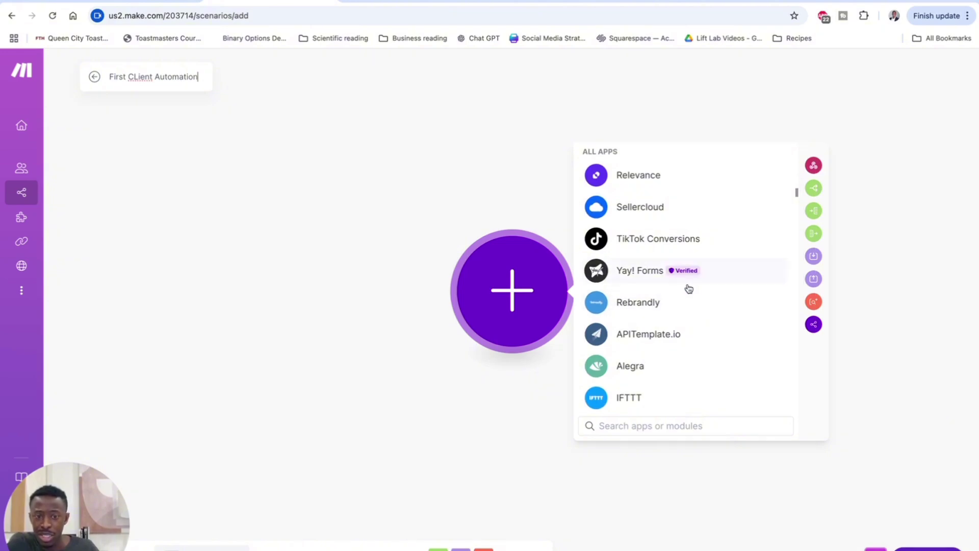
scroll(688, 289, "up", 10)
scroll(689, 292, "down", 15)
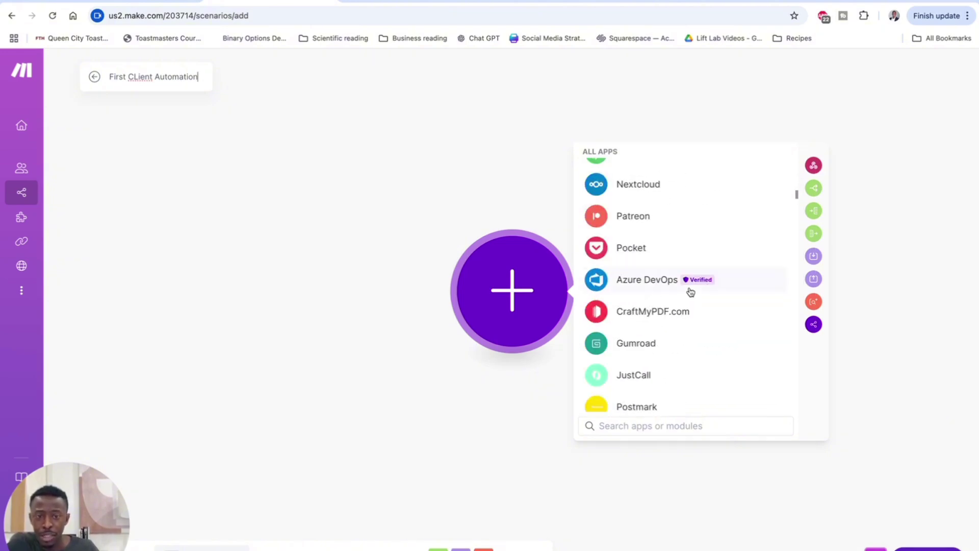
scroll(690, 291, "up", 15)
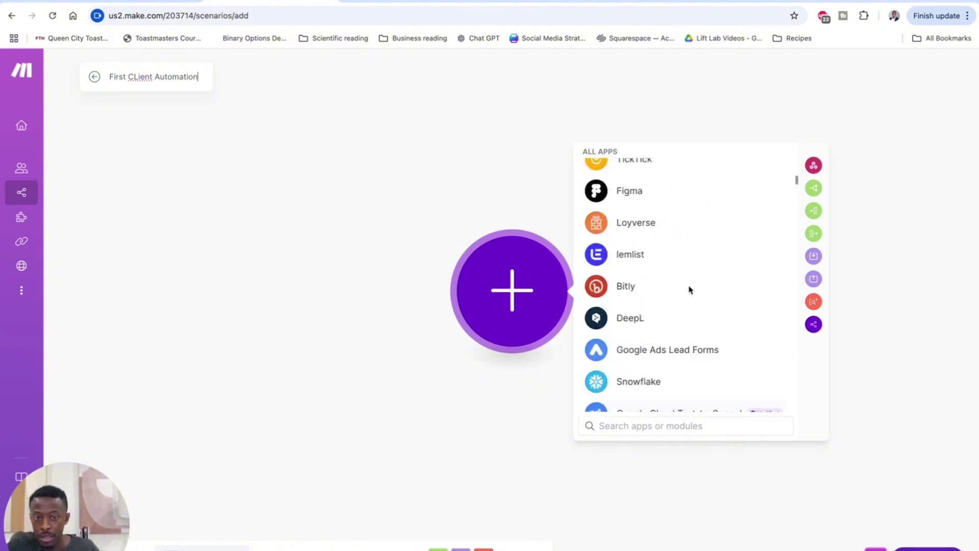
scroll(689, 290, "up", 15)
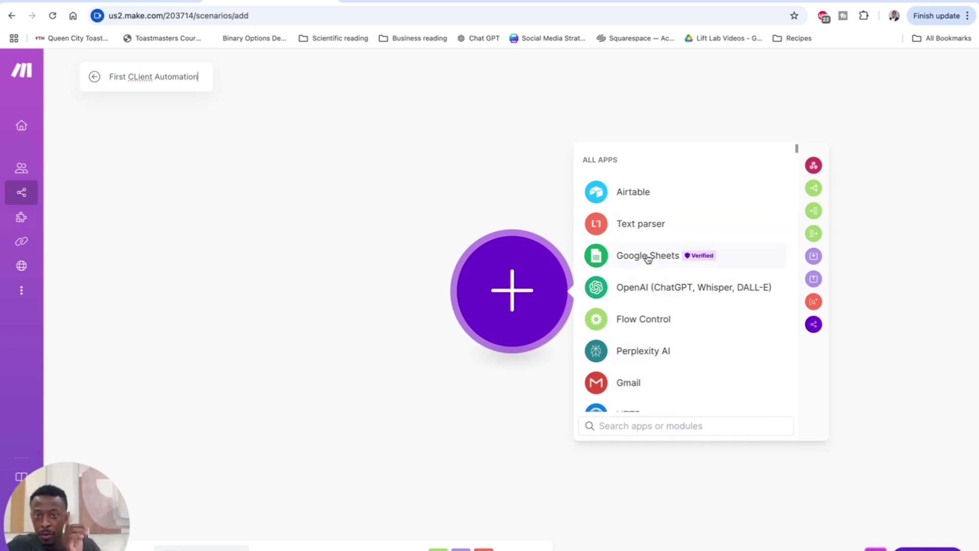
Step: Enter the client's name, email, phone number and website charlotteangels.org in the Client Inquiry form
left_click(392, 1)
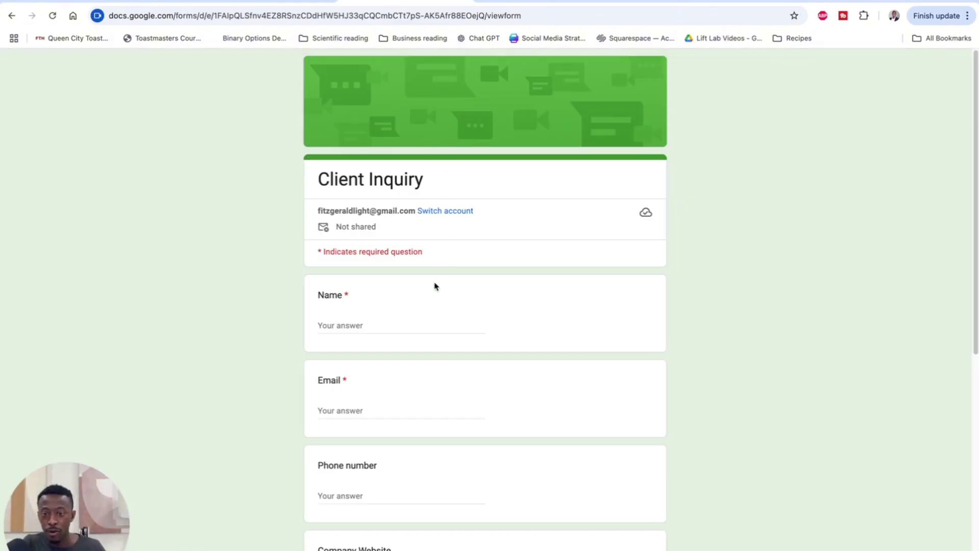
scroll(411, 284, "down", 2)
left_click(375, 232)
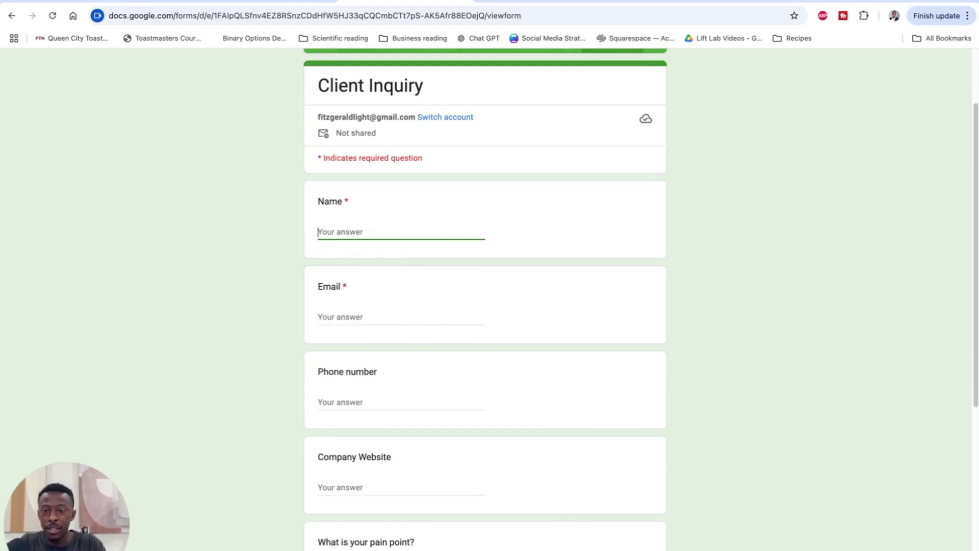
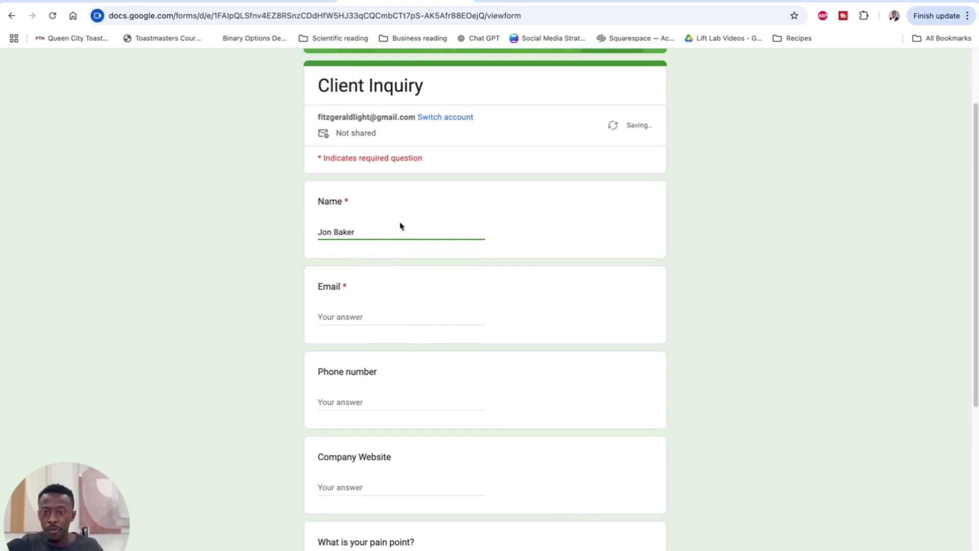
left_click(359, 314)
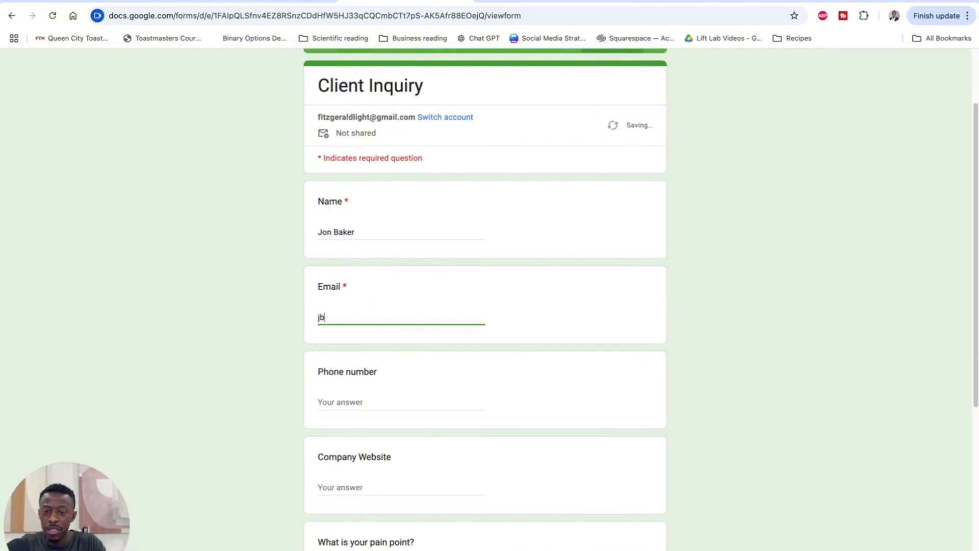
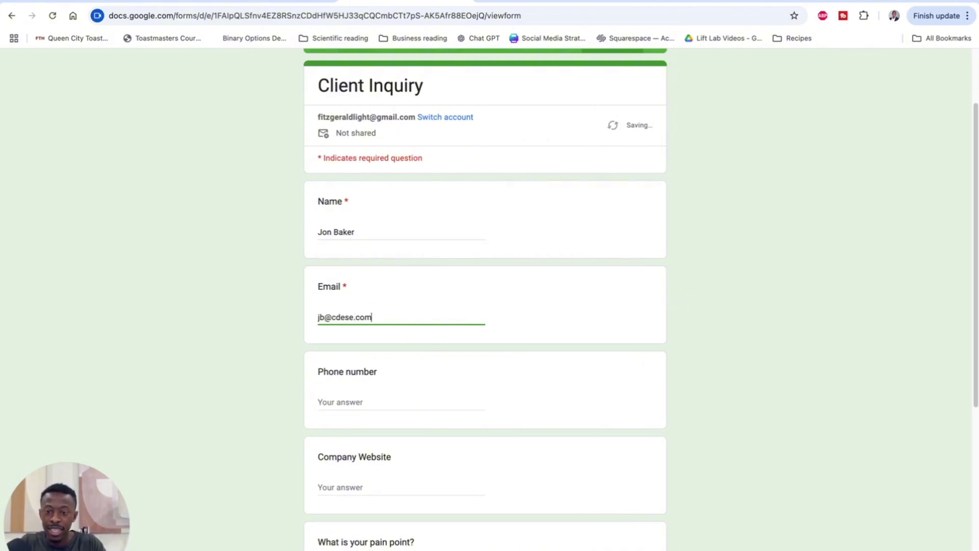
left_click(364, 403)
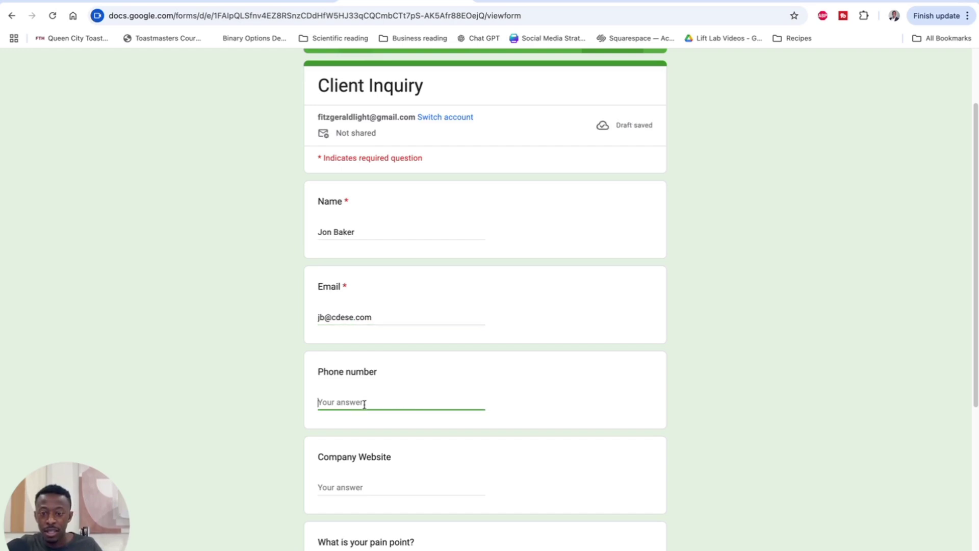
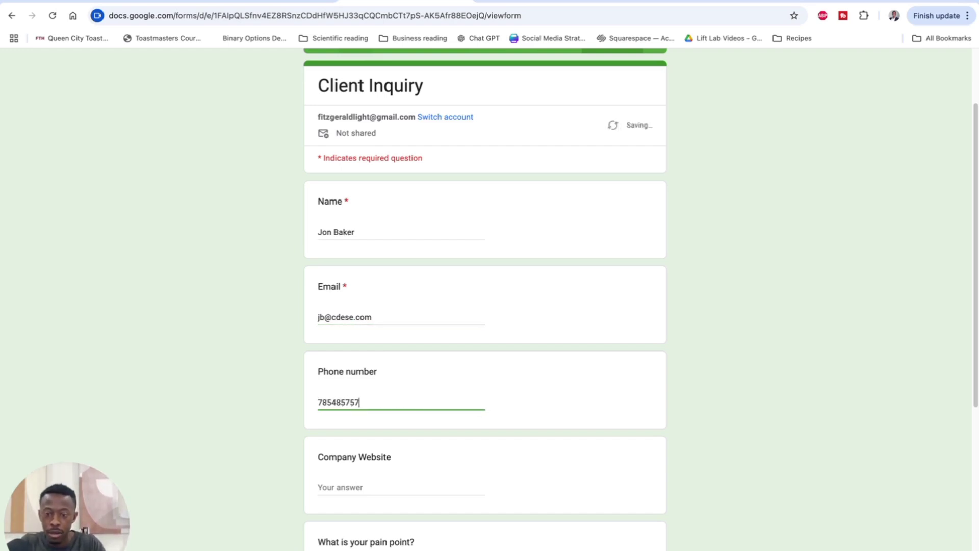
left_click(364, 487)
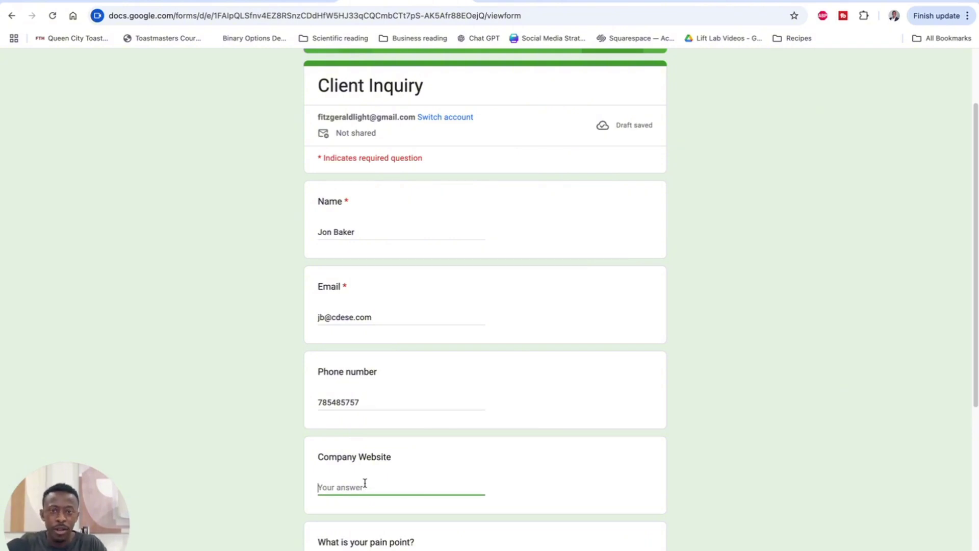
type("charlo")
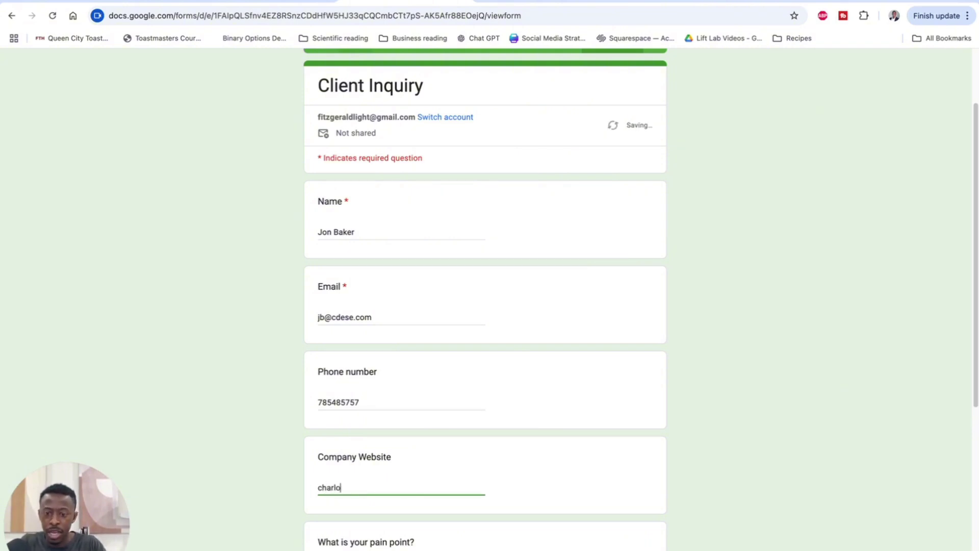
type("tteangel")
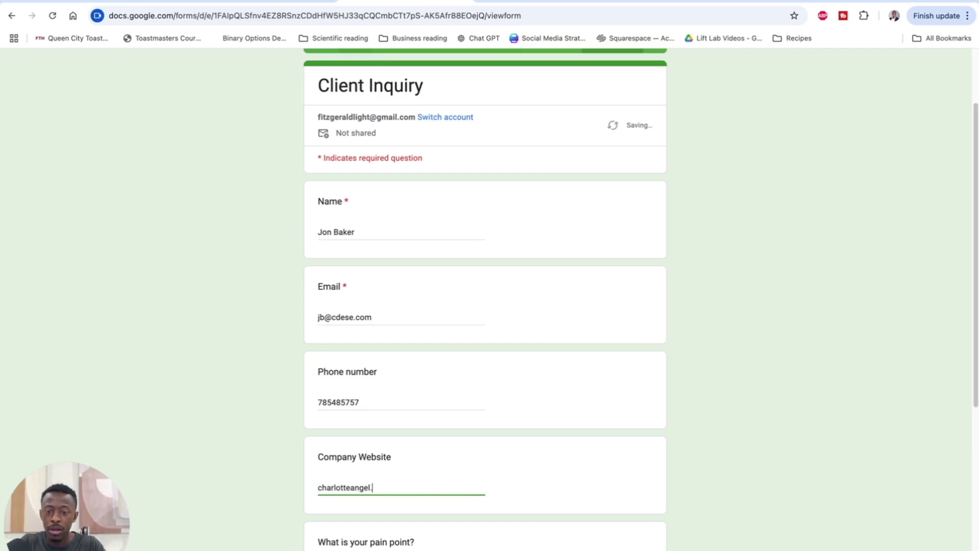
type("s.org")
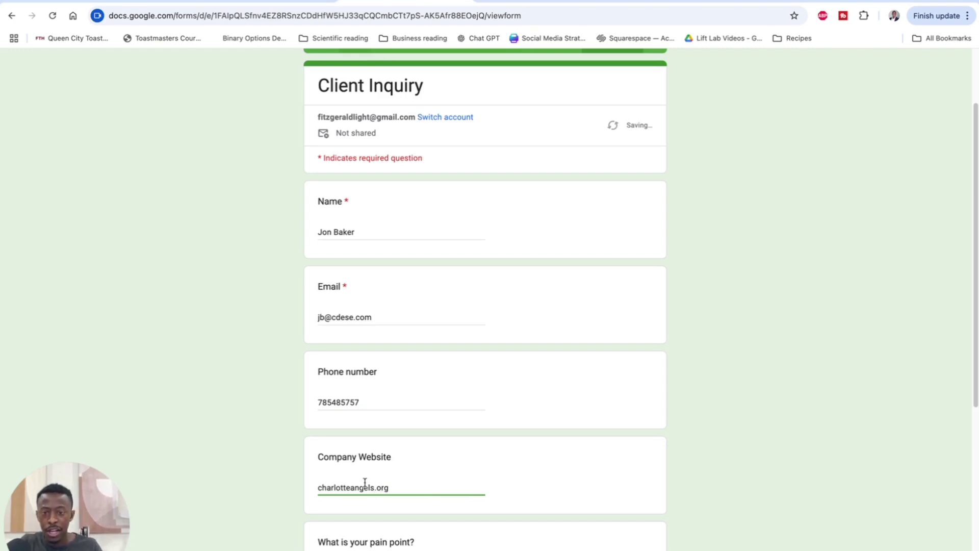
Step: Answer the pain point: 'I can't message clients back fast enough when they have a question or want to schedule a meeting'
scroll(485, 369, "down", 6)
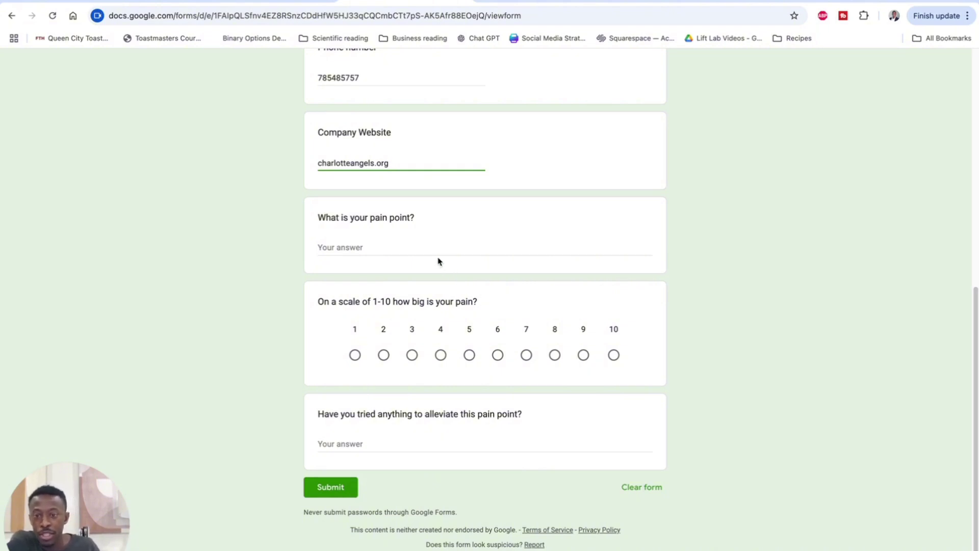
left_click(399, 247)
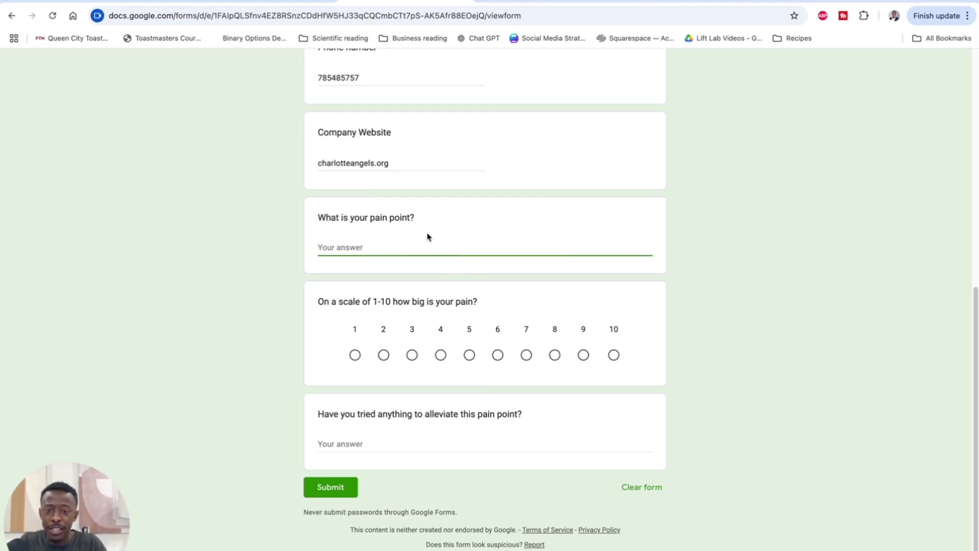
type("I")
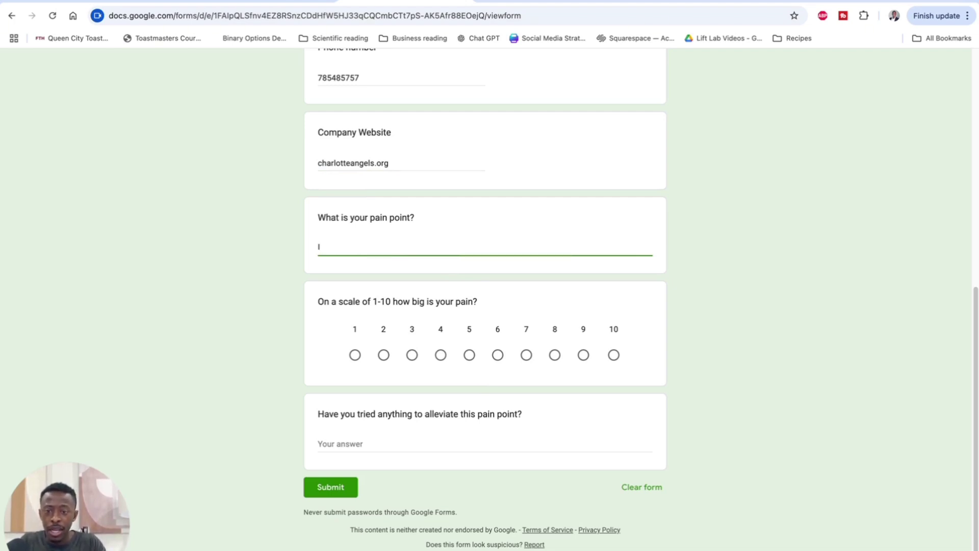
type(" can't")
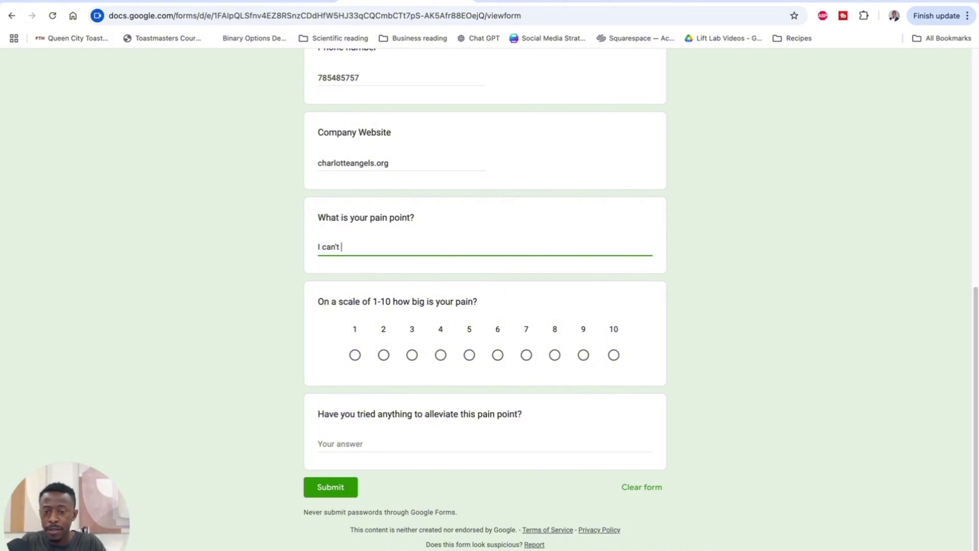
type(" message ")
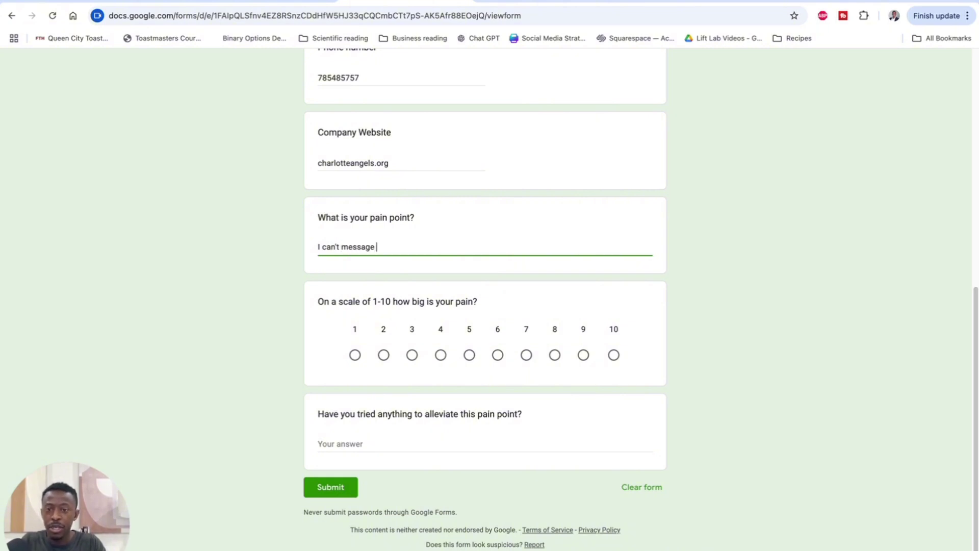
type("clients back fa")
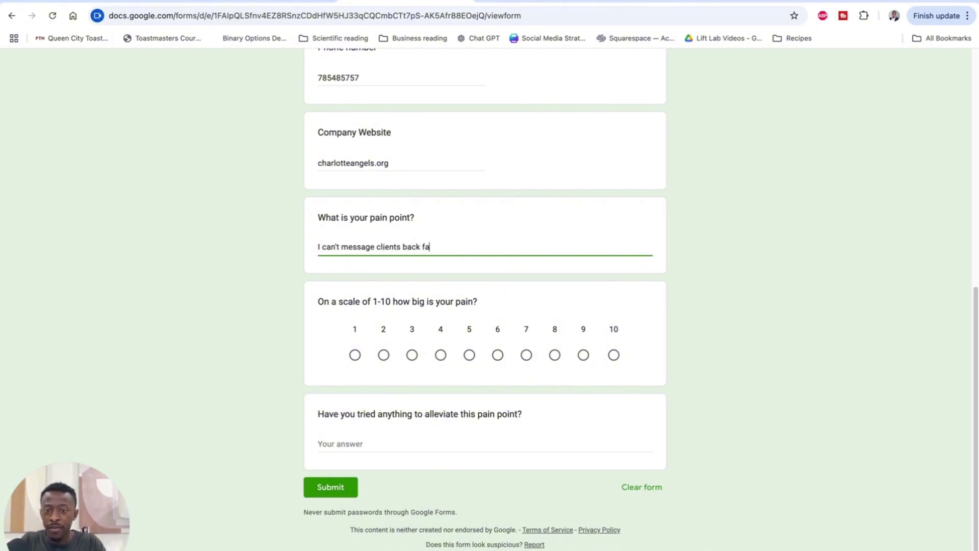
type("st enough when")
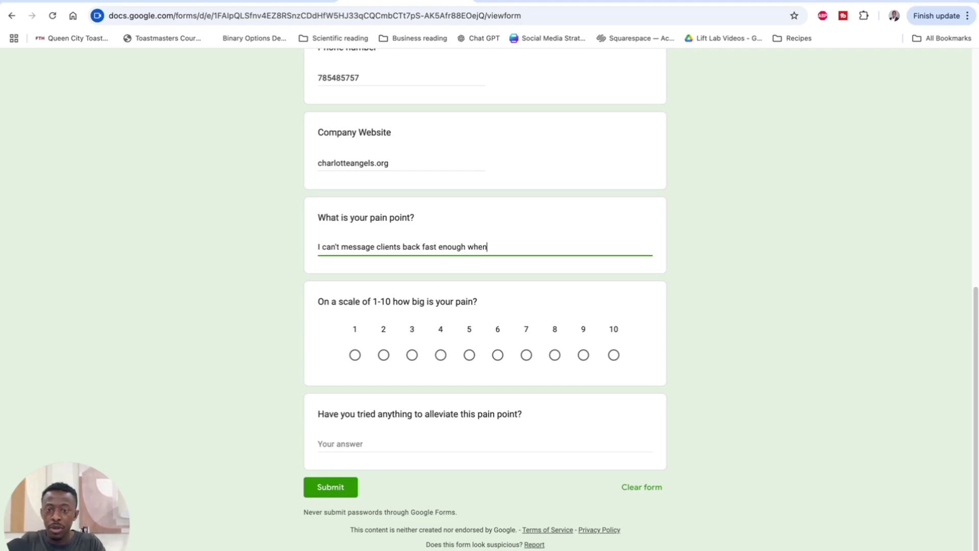
type(" they")
key("BackSpace")
type("ey have a question or")
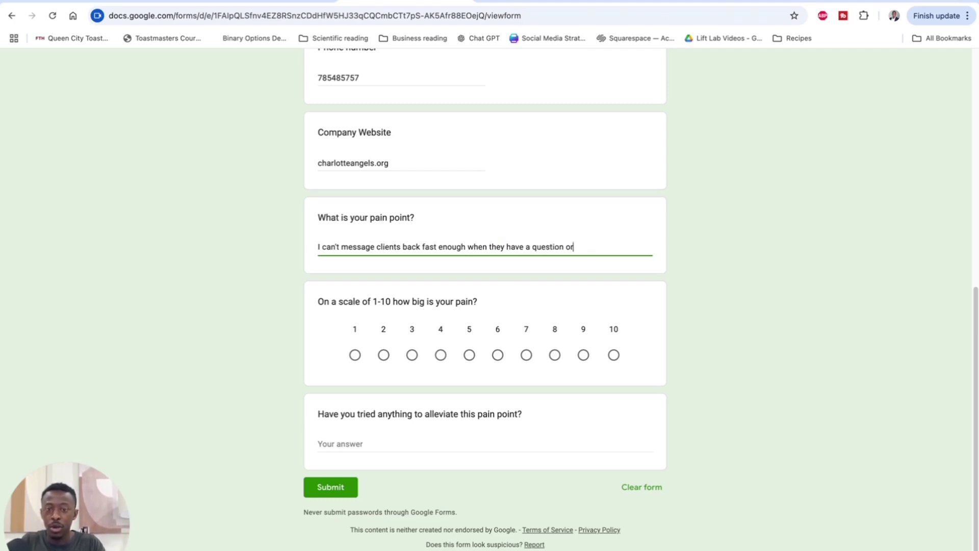
type(" want to schedu")
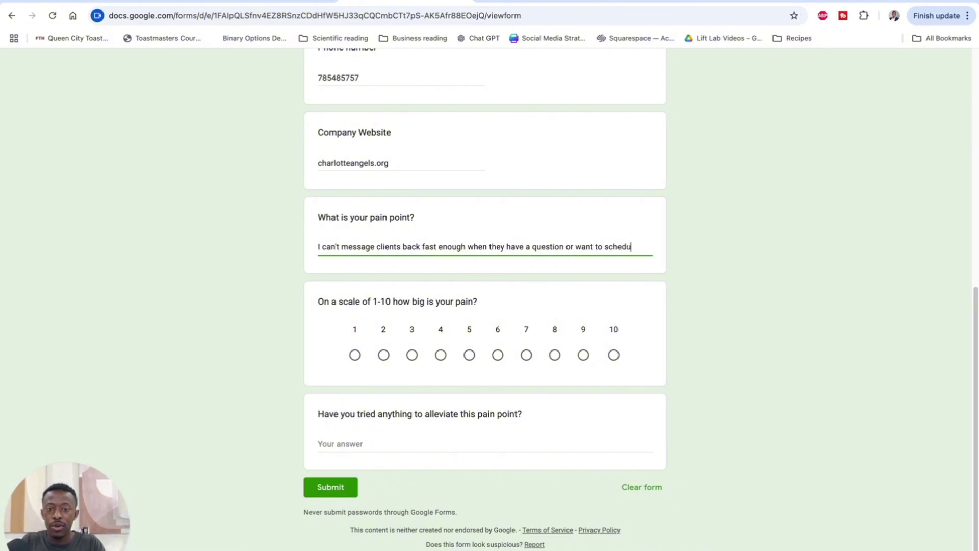
type("le a meeting")
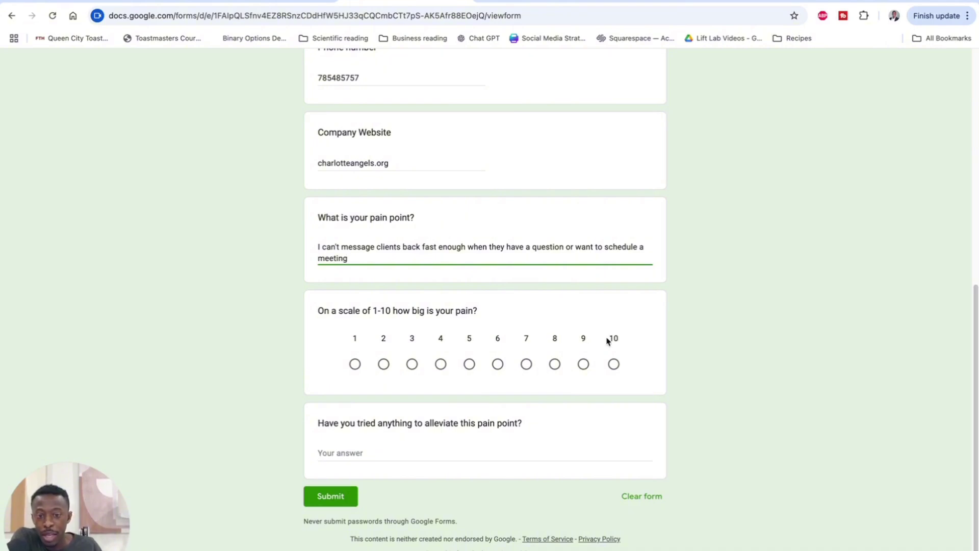
Step: Rate the pain 9 and answer that assistants don't respond fast enough
left_click(582, 364)
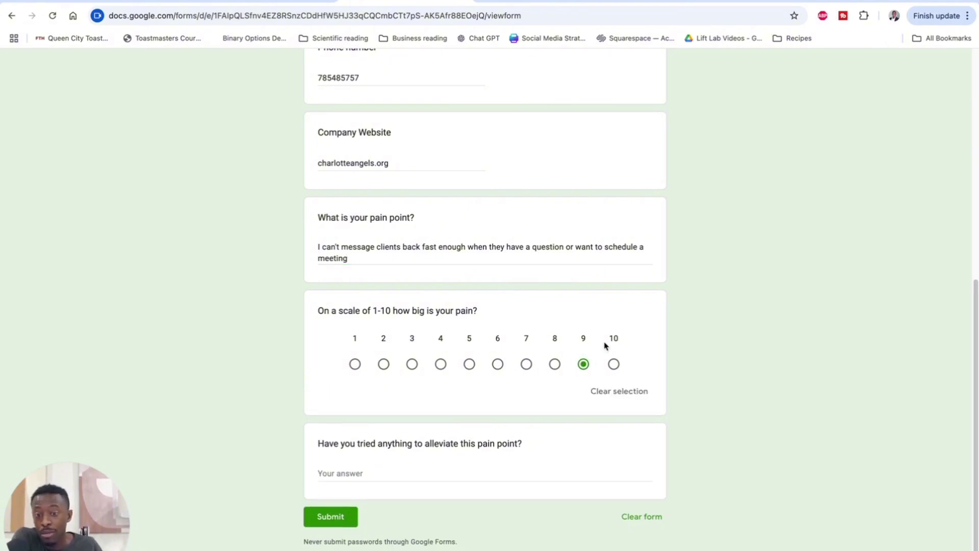
left_click(363, 467)
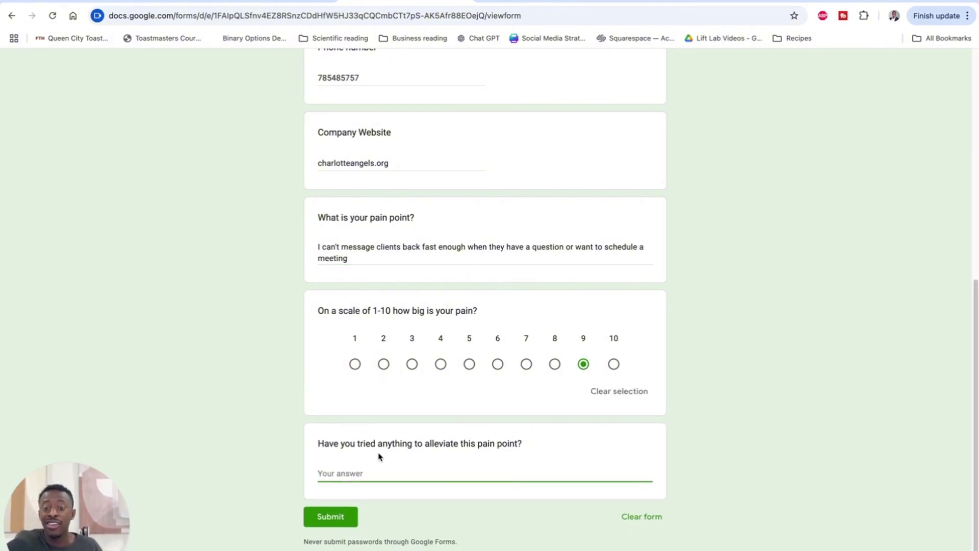
type("Yes, ass")
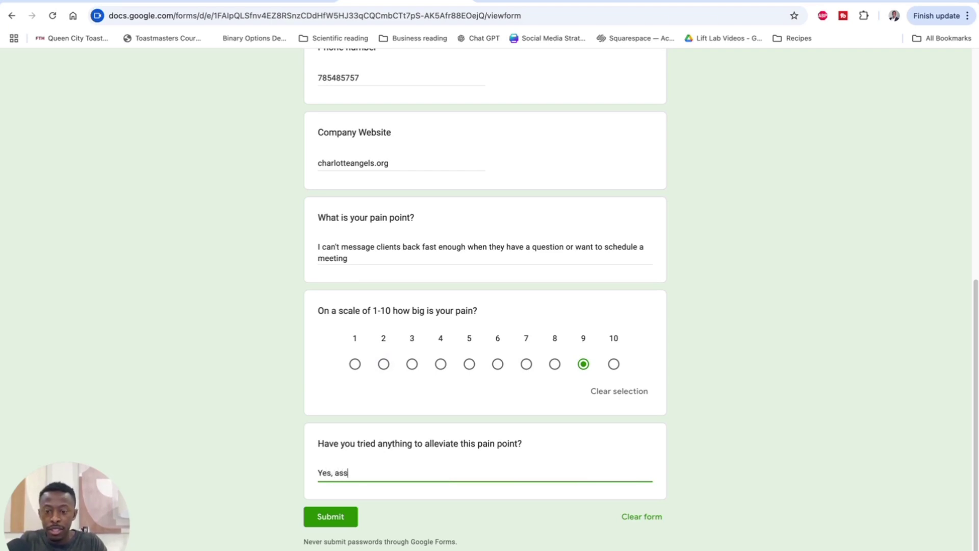
type("istants")
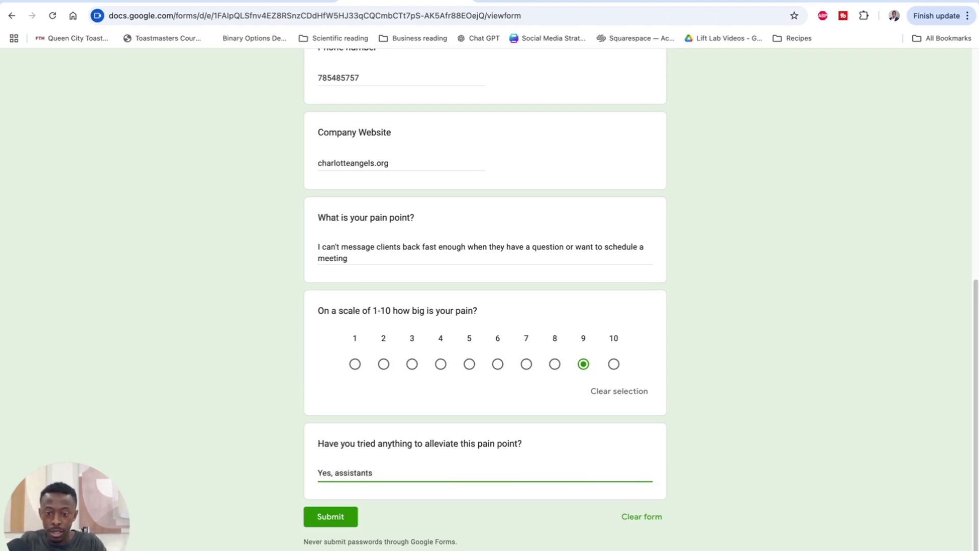
type(" don't he")
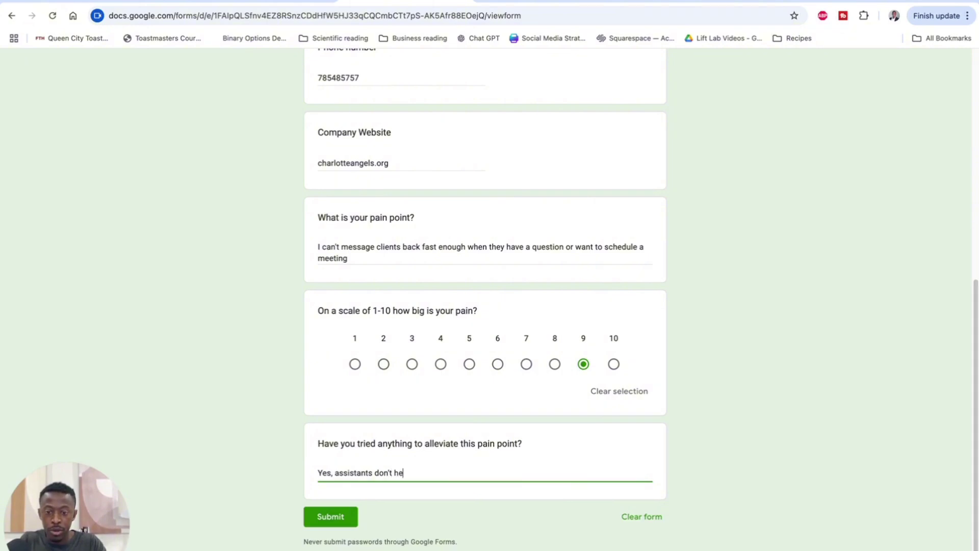
type("lp me beca")
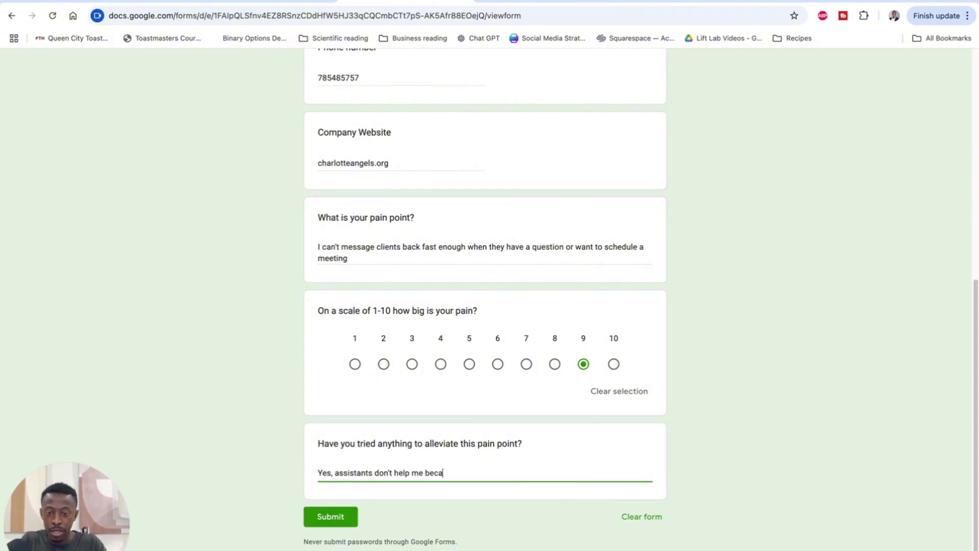
type("use they")
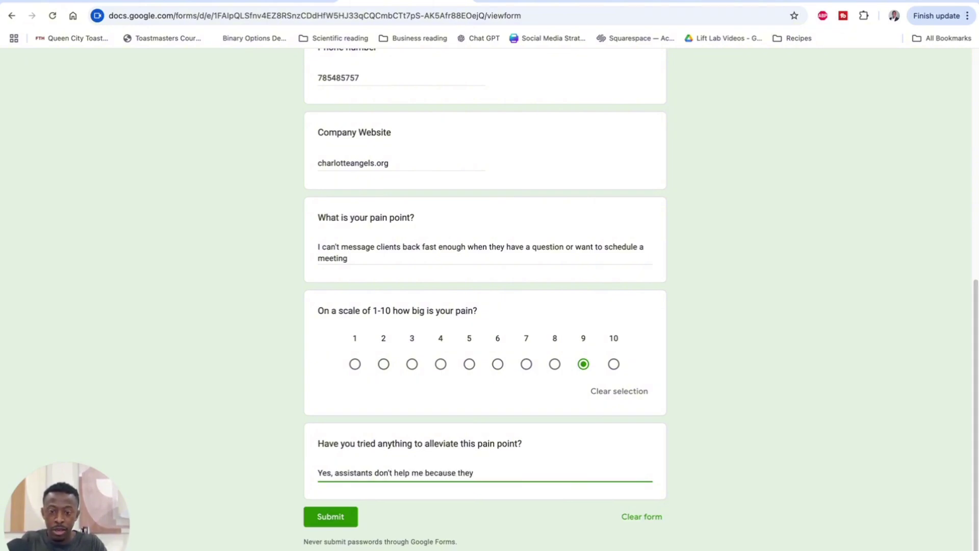
type(" don't respond f")
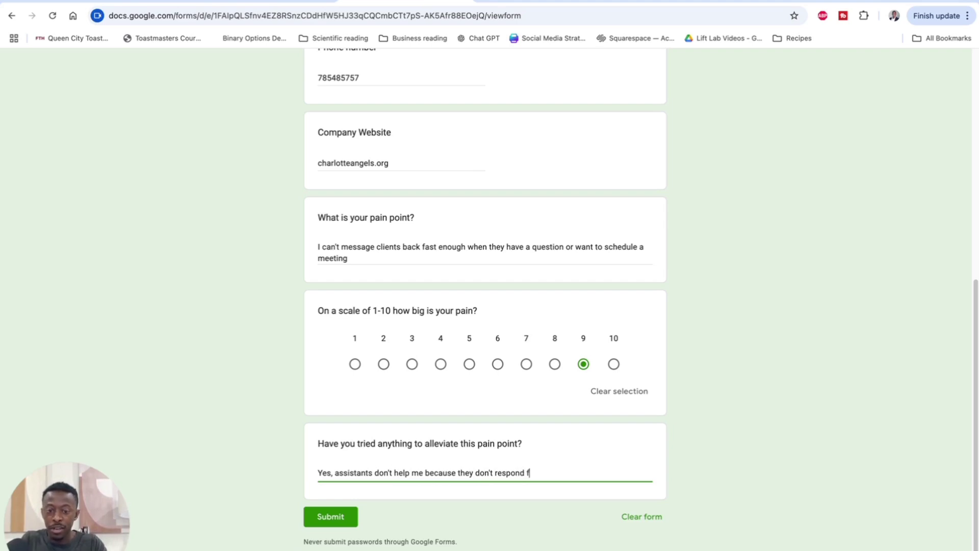
type("ast enough.")
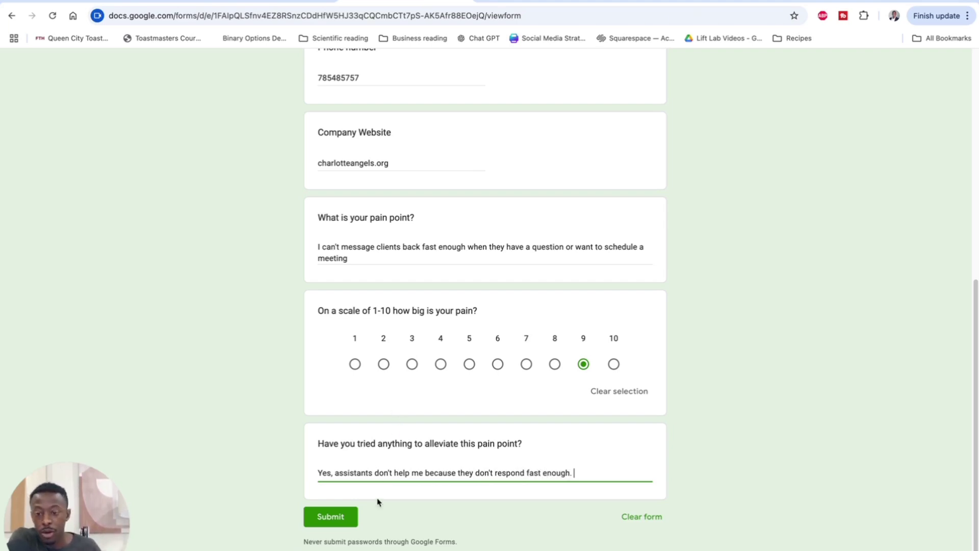
Step: Submit the test inquiry response and return to the other browser tab
left_click(332, 517)
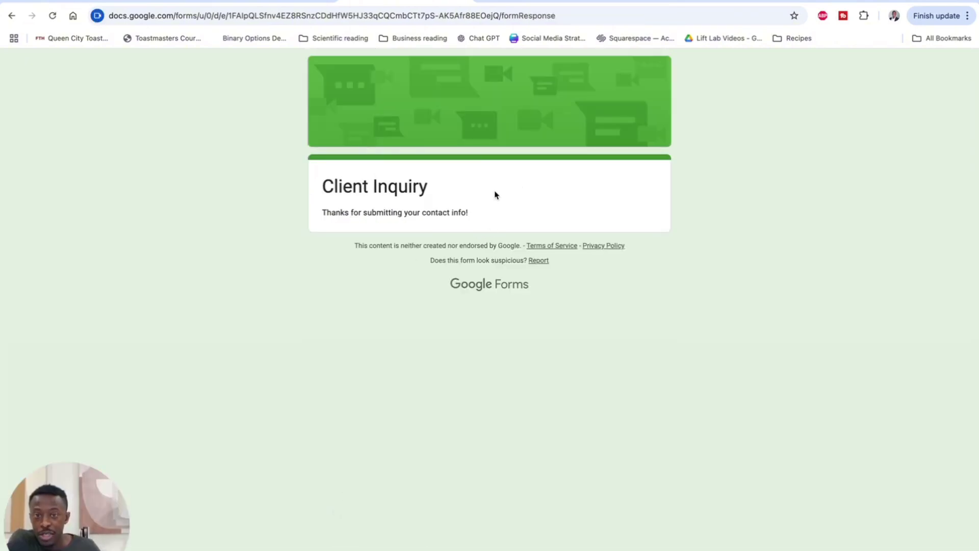
key("ctrl+Tab")
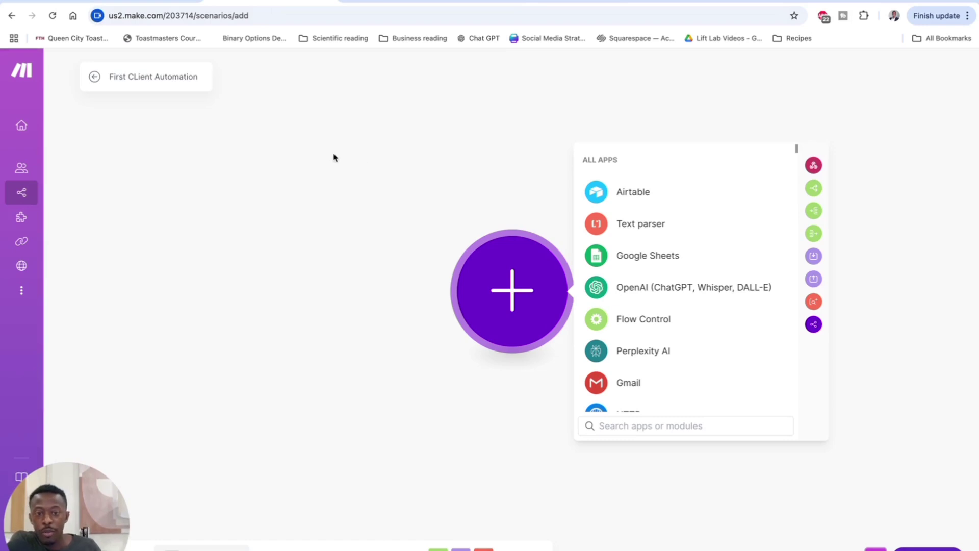
Step: Add a Google Sheets Watch New Rows trigger on Test -- Client Inquiry (Responses), Form Responses 1, limit 1
left_click(625, 255)
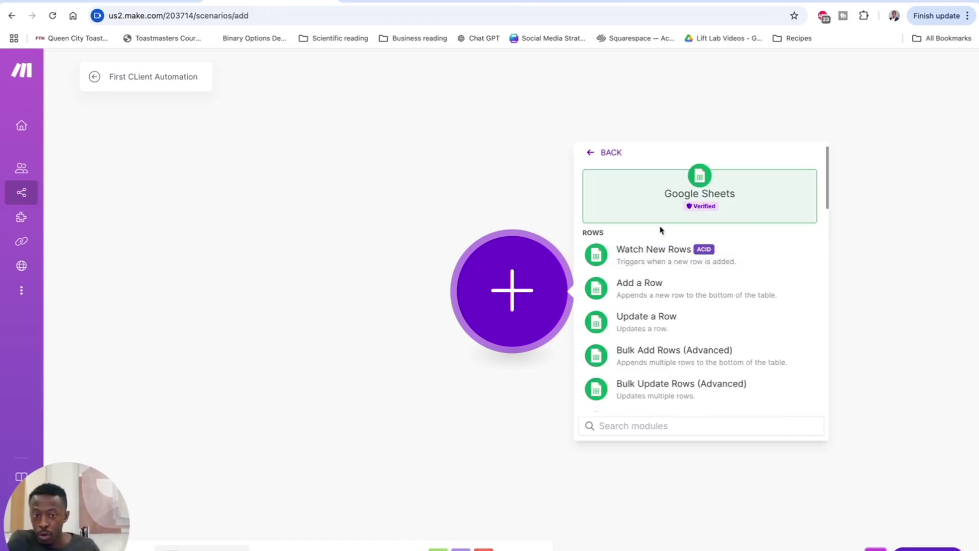
left_click(653, 265)
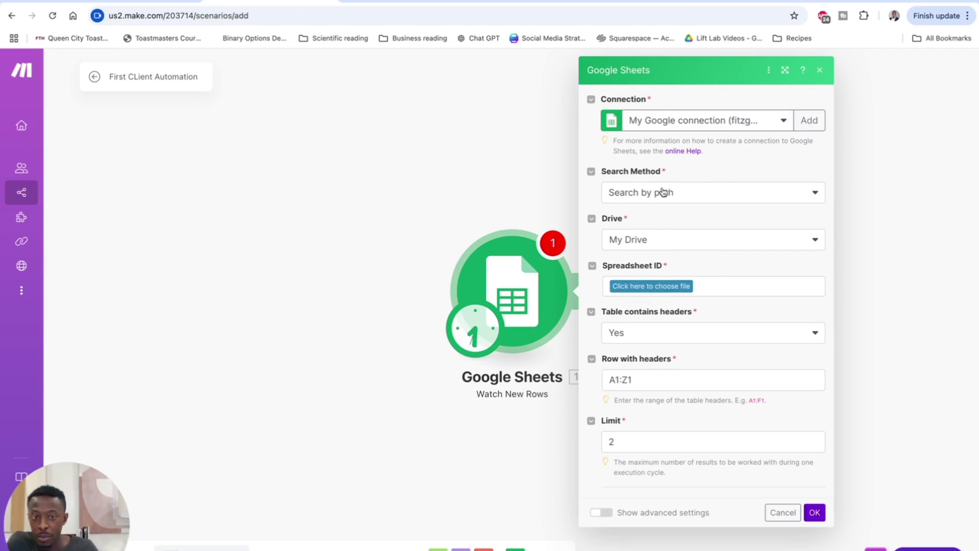
left_click(666, 287)
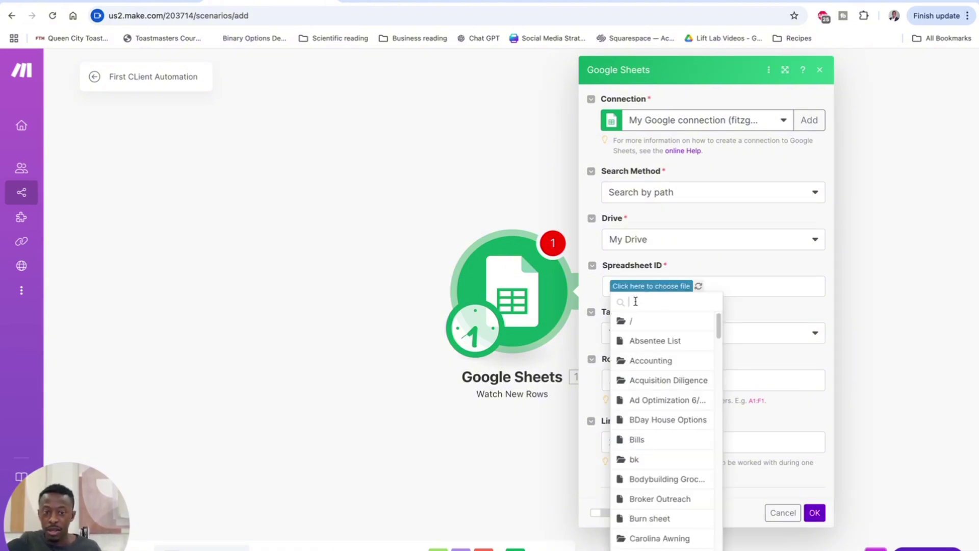
type("test")
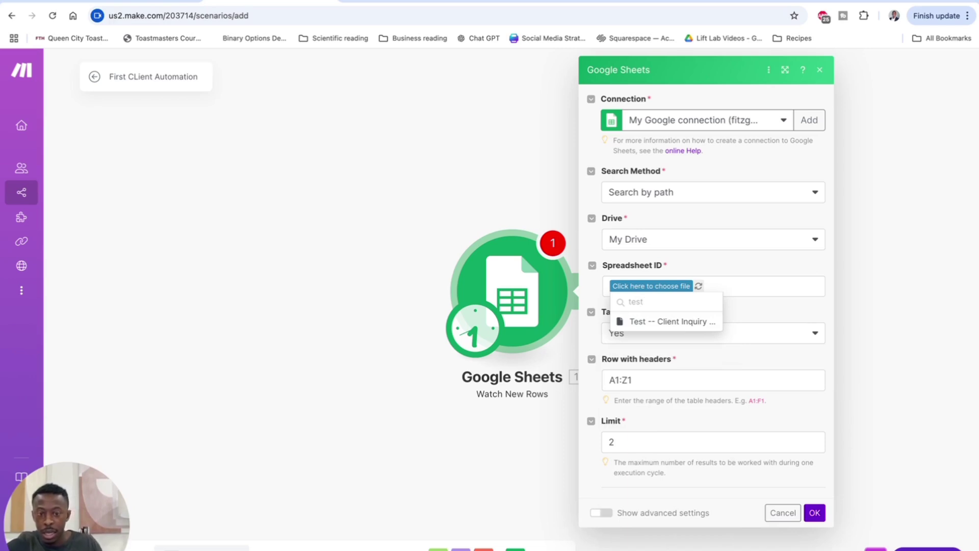
left_click(654, 322)
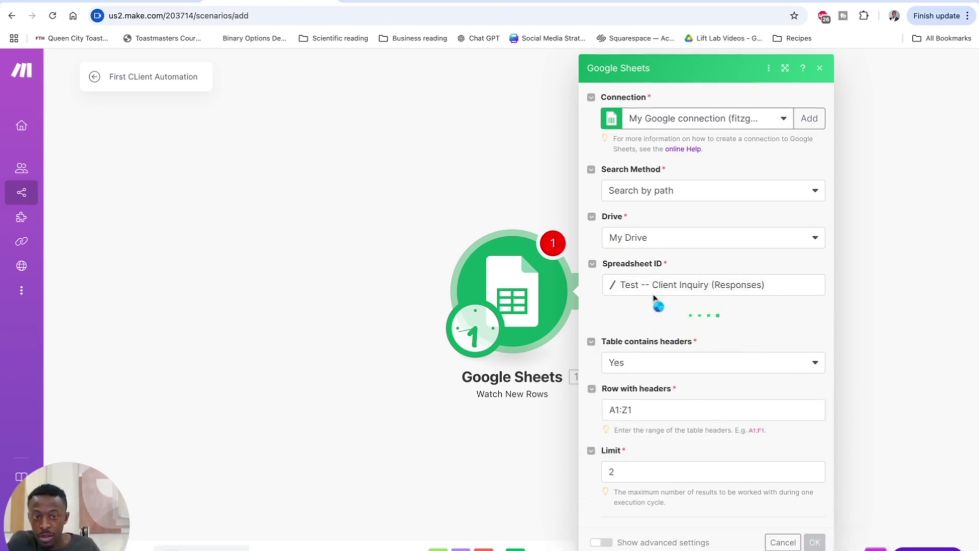
left_click(658, 334)
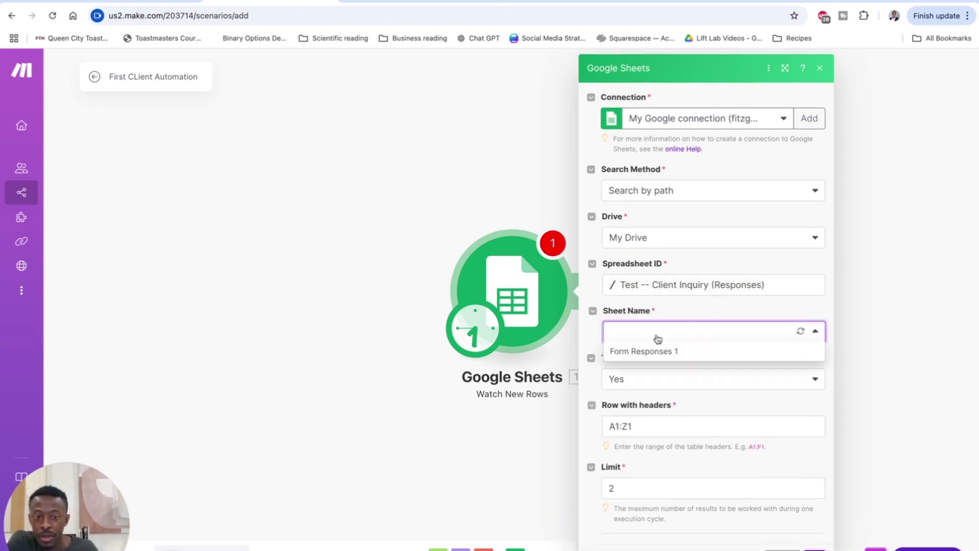
left_click(655, 352)
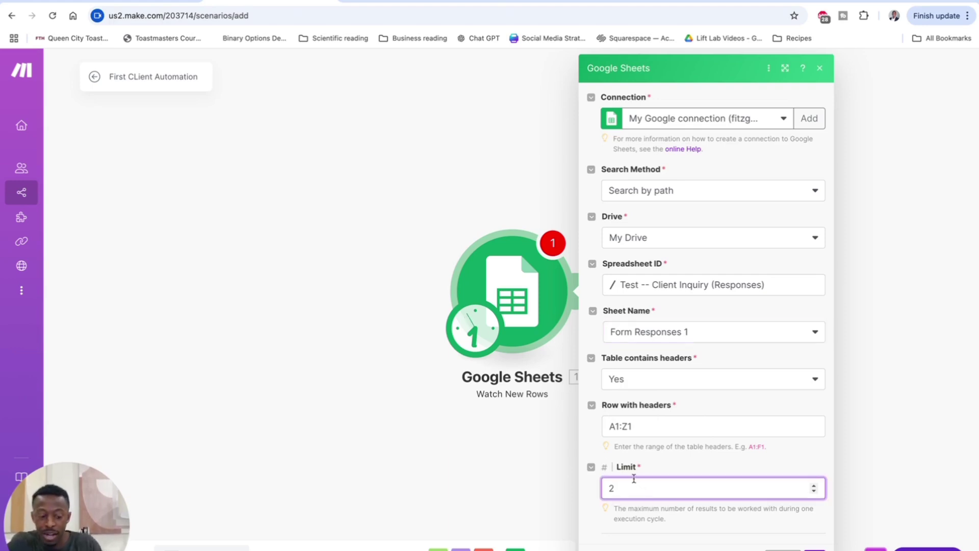
key("BackSpace")
type("1")
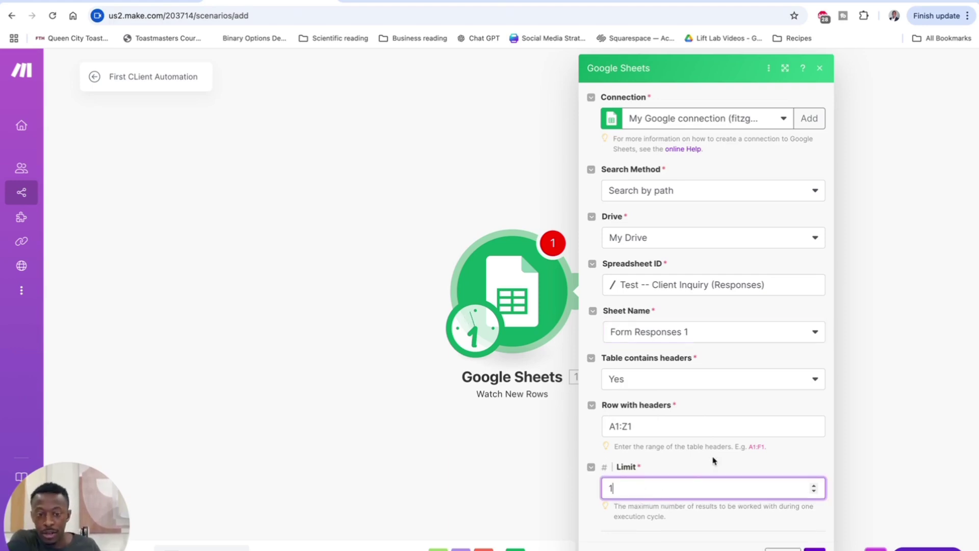
left_click(574, 360)
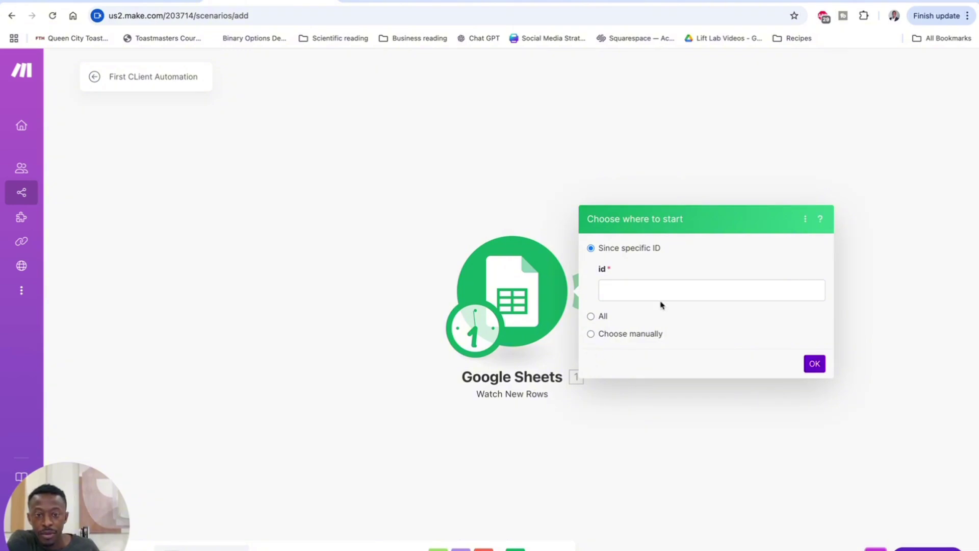
Step: Set the Watch New Rows trigger to start from All rows, then go to the setup guide doc
left_click(590, 316)
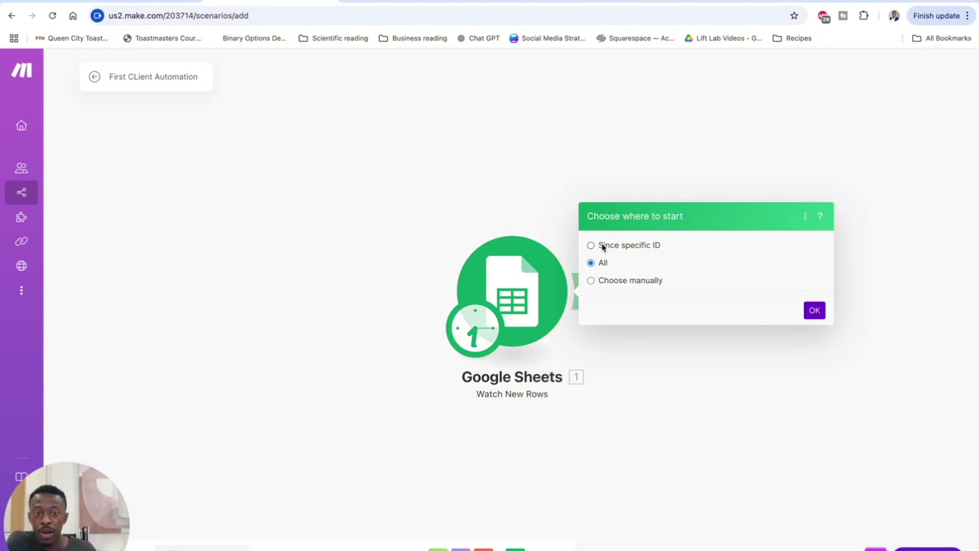
left_click(814, 309)
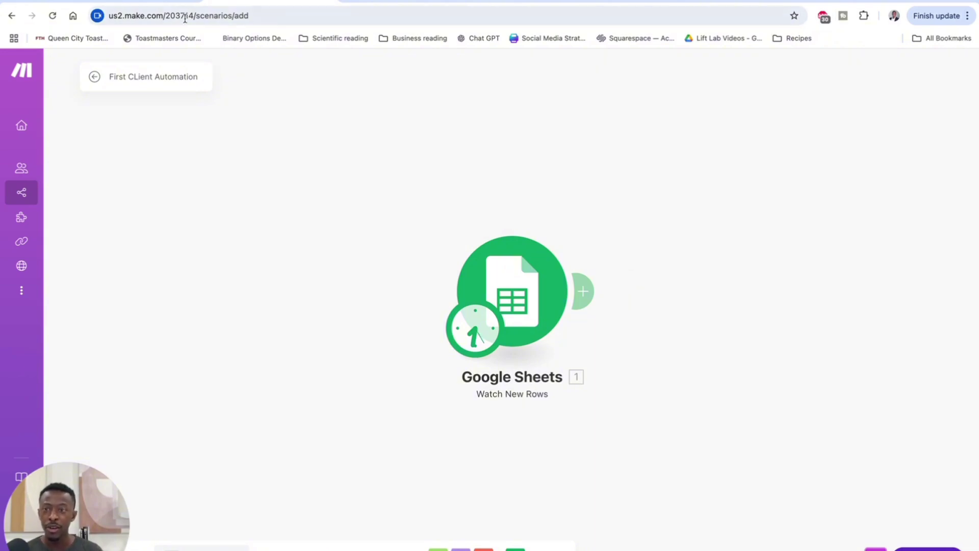
left_click(168, 1)
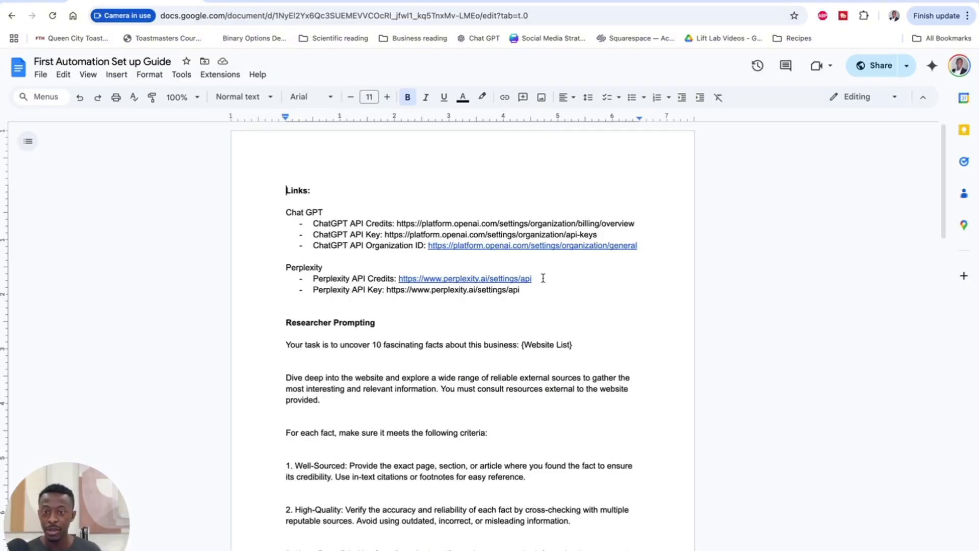
Step: Select the Researcher Prompting text from 'Your task…' through '…naked URLs.' in the setup guide
scroll(542, 278, "down", 4)
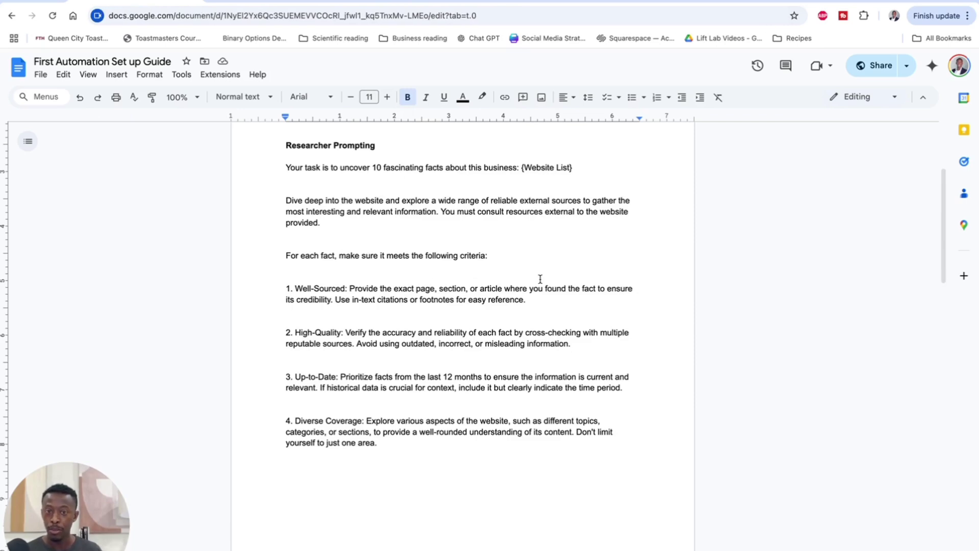
scroll(540, 279, "up", 4)
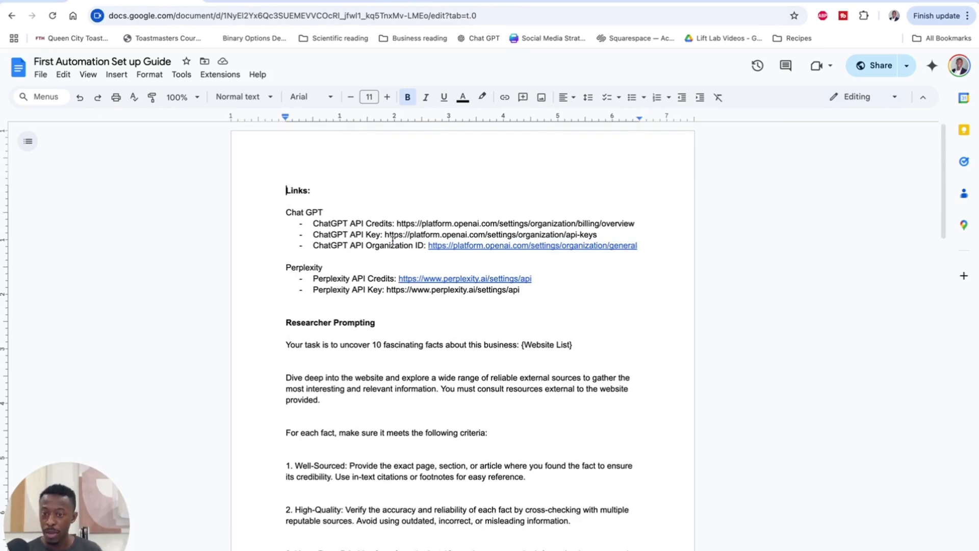
scroll(393, 239, "down", 2)
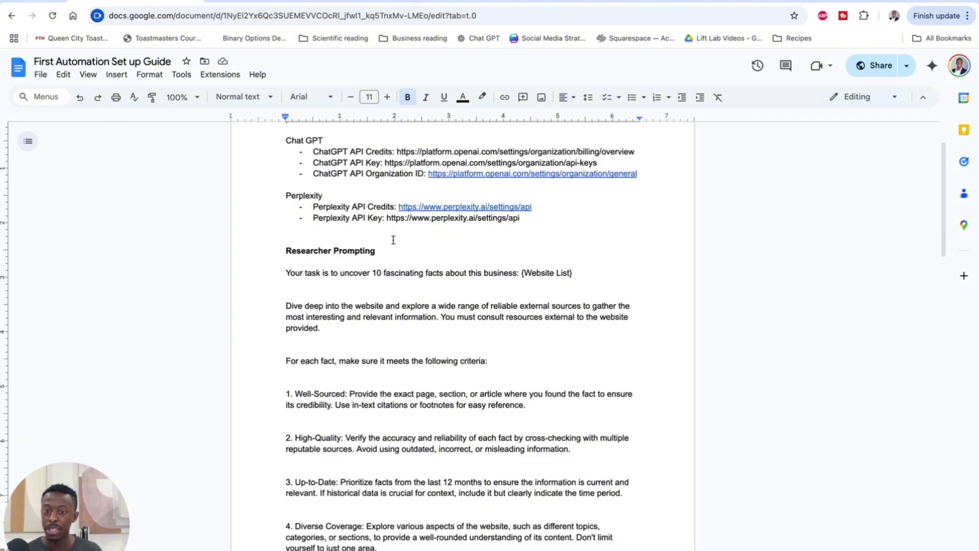
scroll(402, 242, "down", 10)
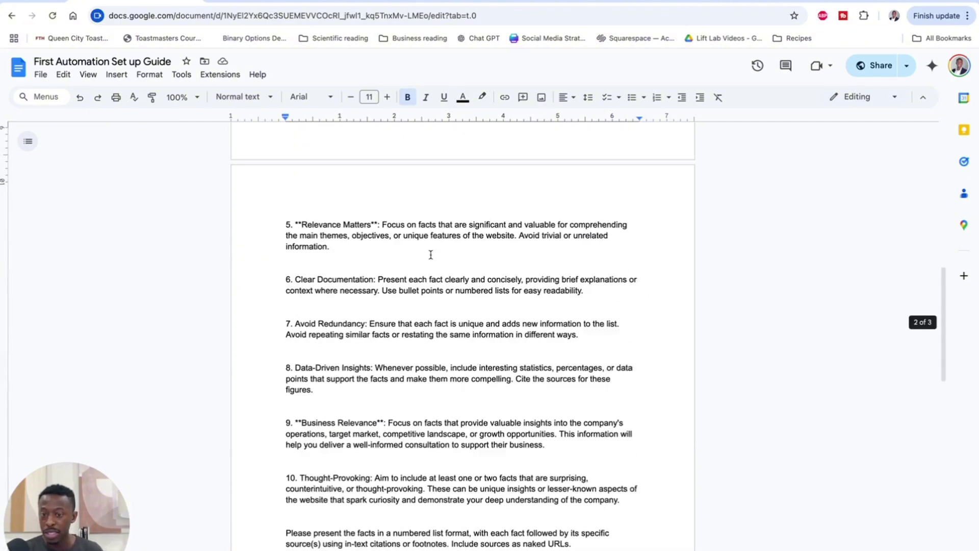
scroll(430, 254, "down", 7)
scroll(431, 255, "down", 7)
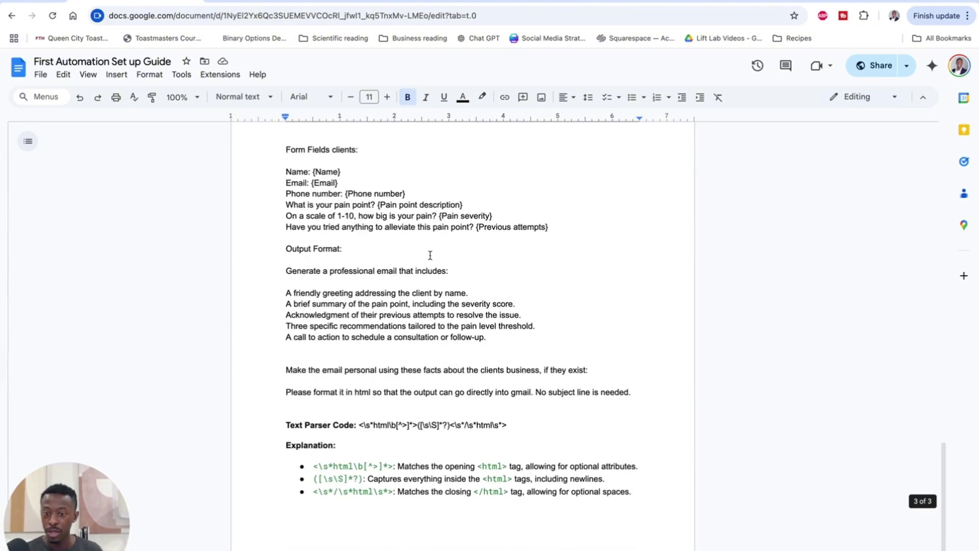
scroll(430, 254, "up", 20)
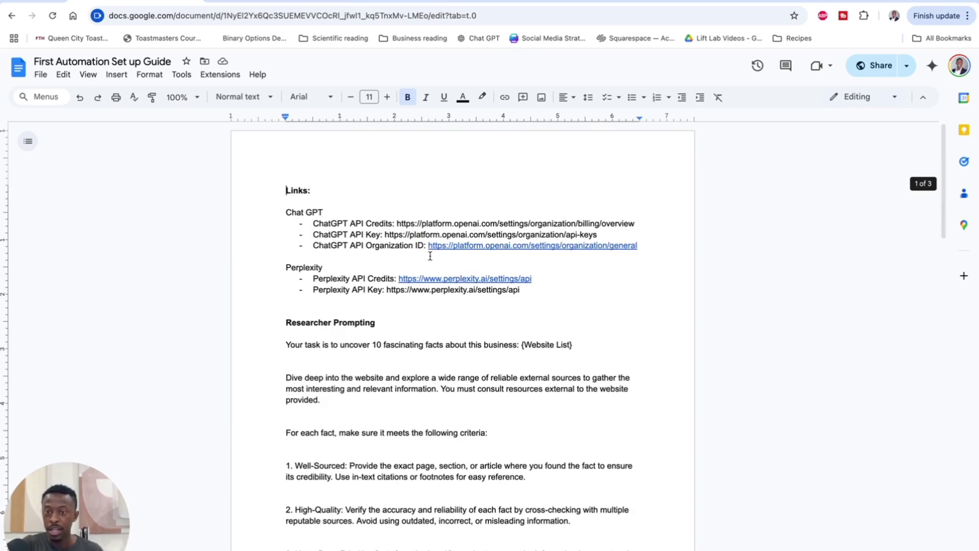
scroll(429, 257, "down", 4)
scroll(380, 275, "up", 2)
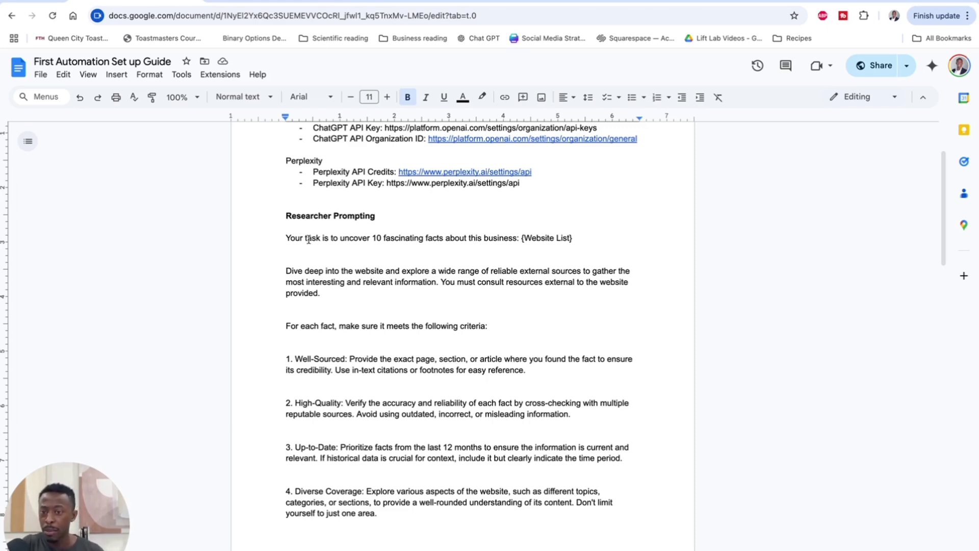
scroll(299, 245, "down", 1)
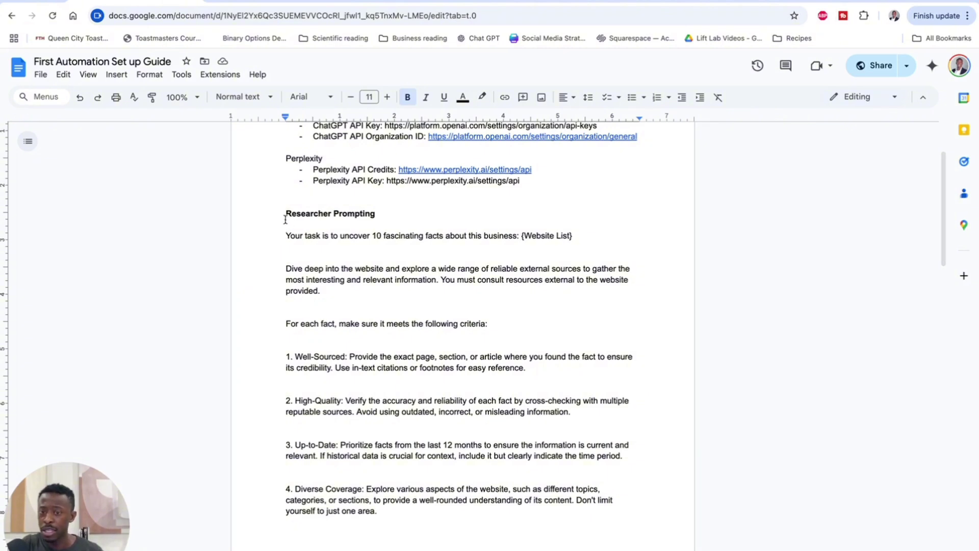
left_click_drag(283, 235, 602, 417)
scroll(407, 352, "down", 4)
scroll(400, 373, "down", 7)
scroll(564, 334, "up", 10)
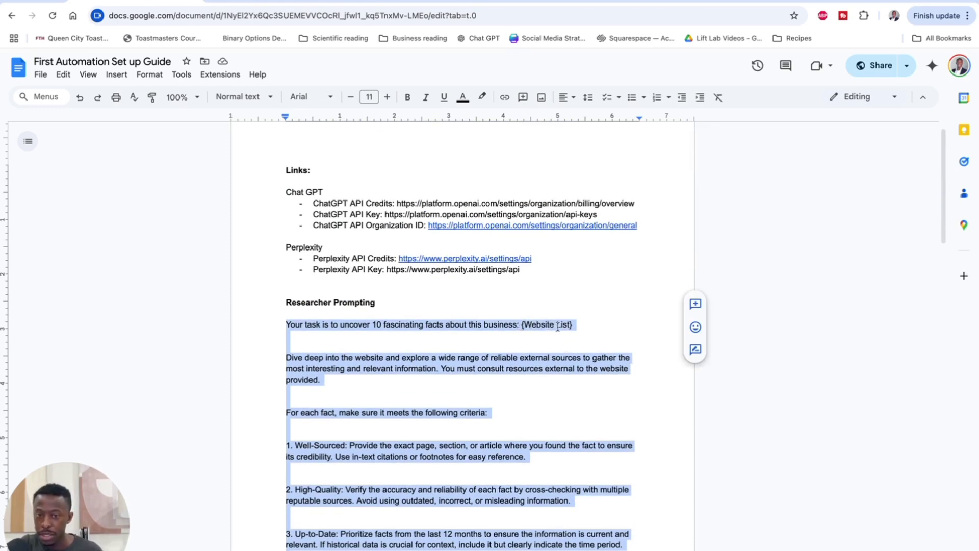
Step: Search 'per' after the Google Sheets module and add Perplexity AI's Create a Chat Completion
left_click(278, 4)
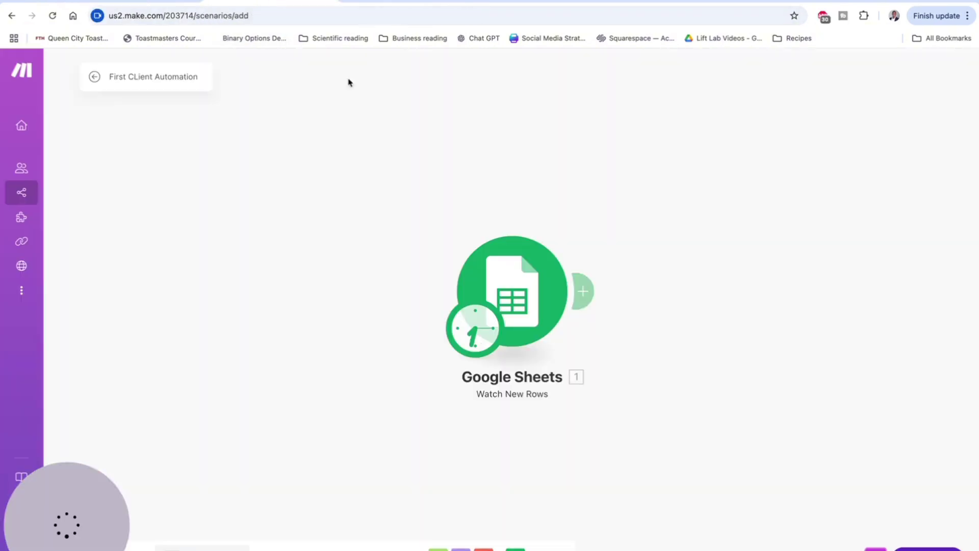
left_click(583, 290)
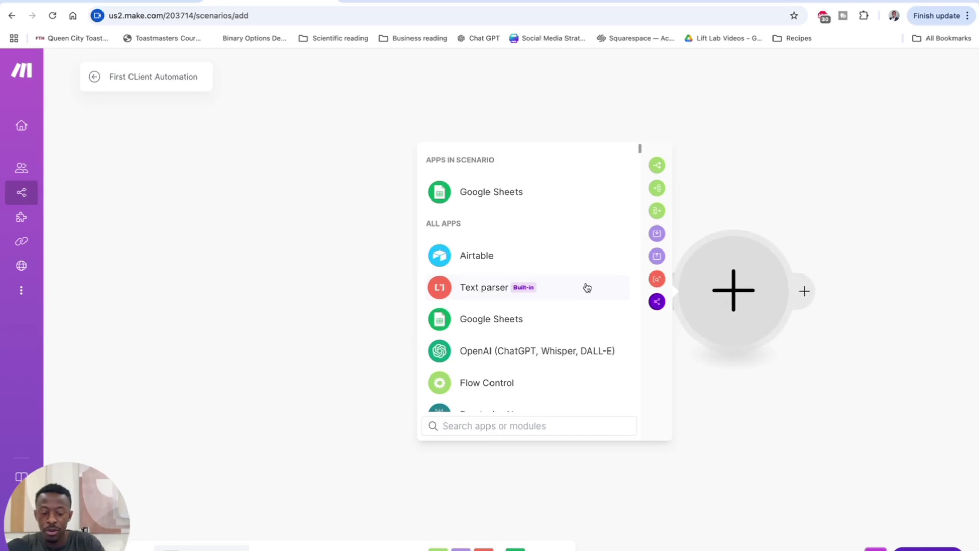
type("per")
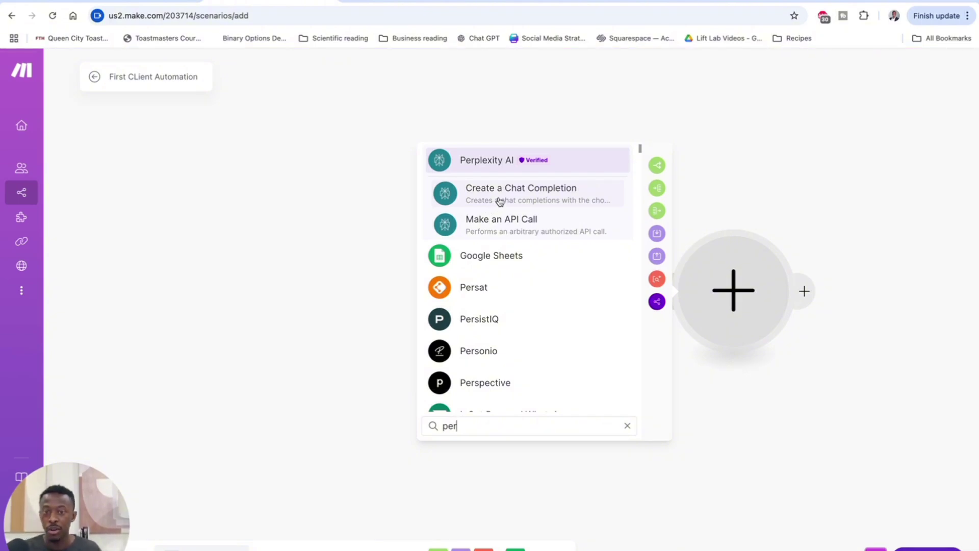
left_click(495, 203)
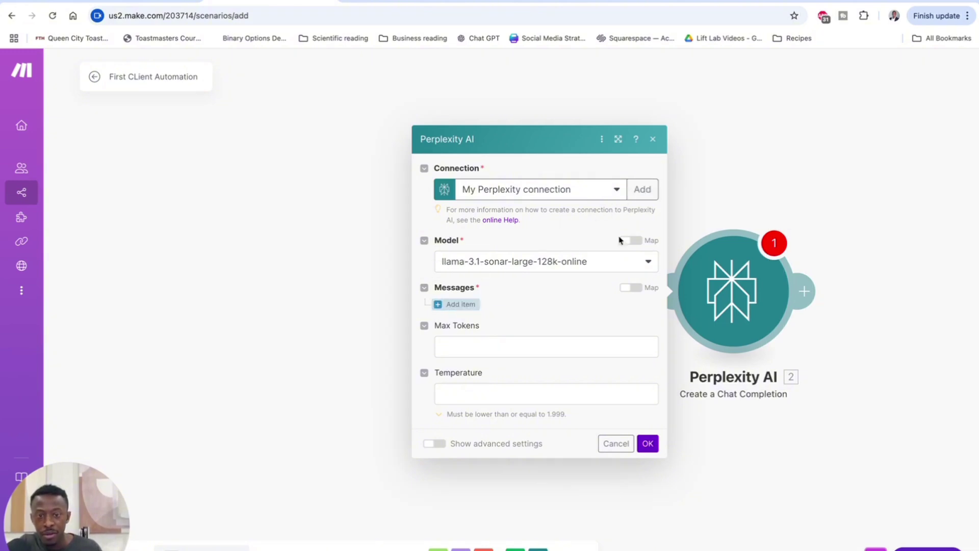
Step: Dismiss the new Perplexity connection form and add a first item under Messages
left_click(641, 191)
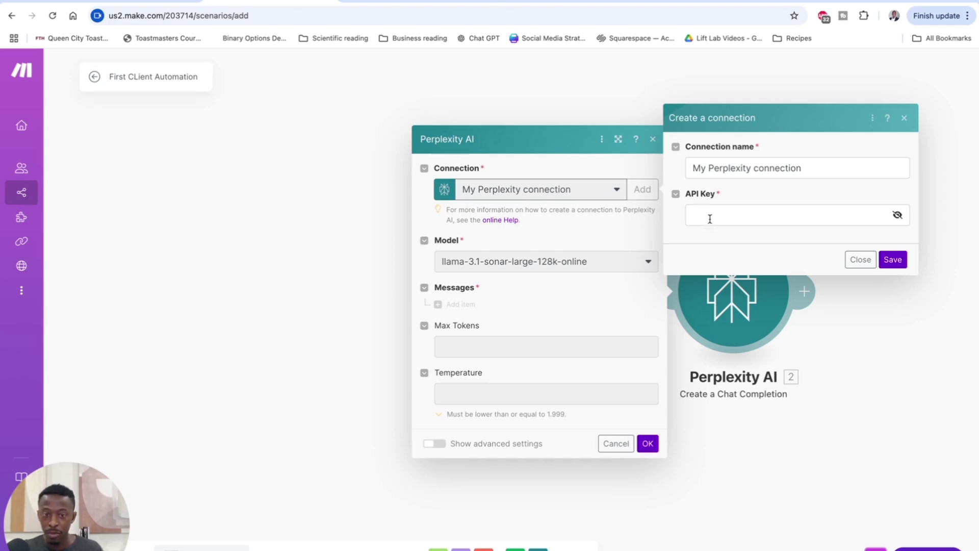
left_click(859, 260)
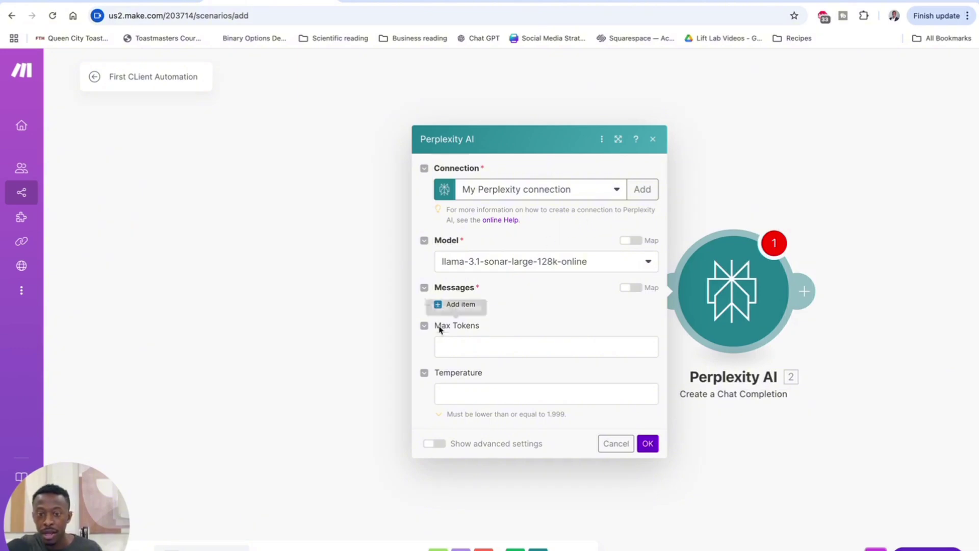
left_click(457, 306)
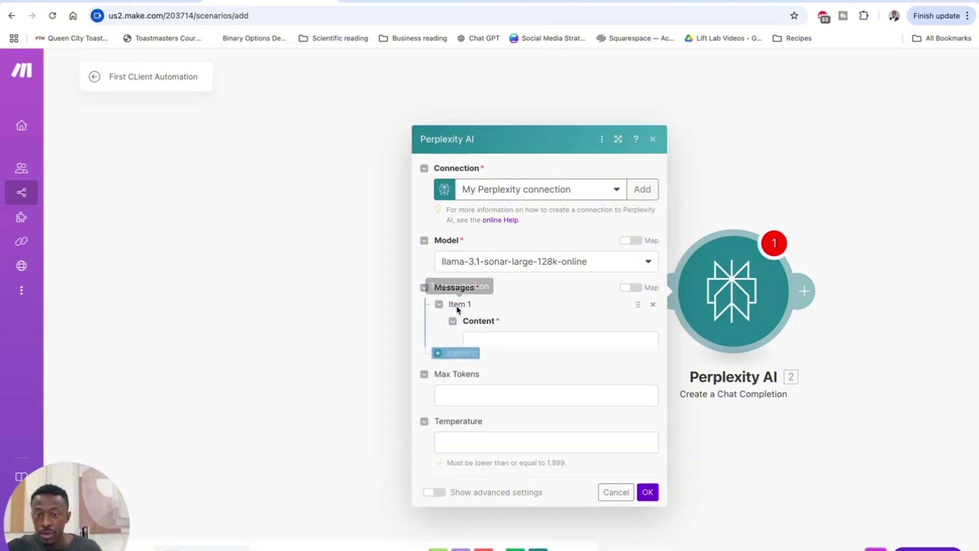
left_click(499, 278)
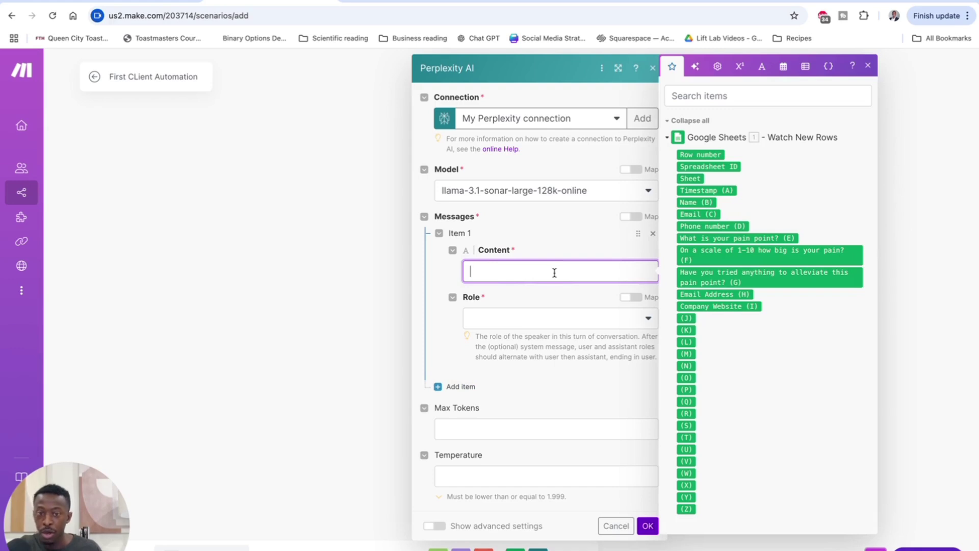
Step: Paste the researcher prompt into Content, replacing {Website List} with the Company Website (I) value
key("ctrl+v")
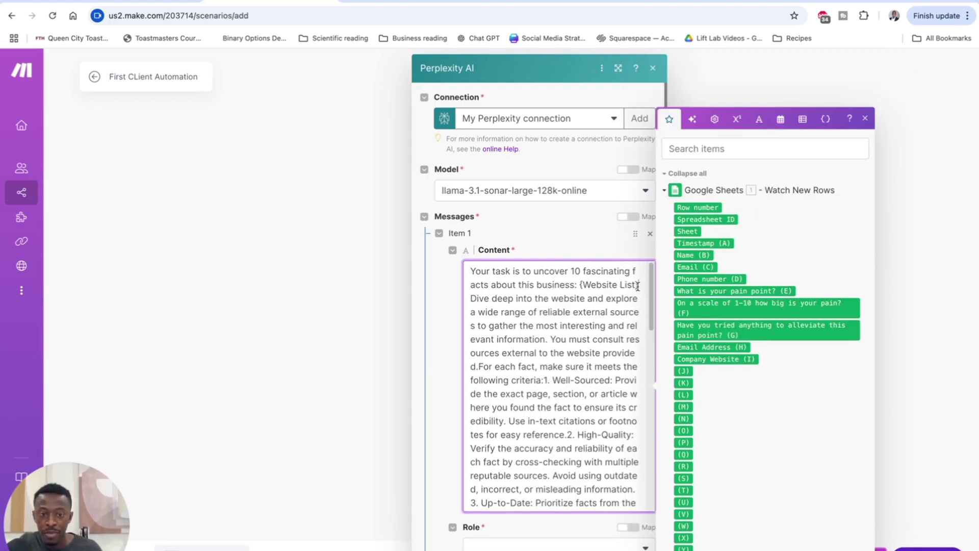
left_click_drag(637, 284, 580, 284)
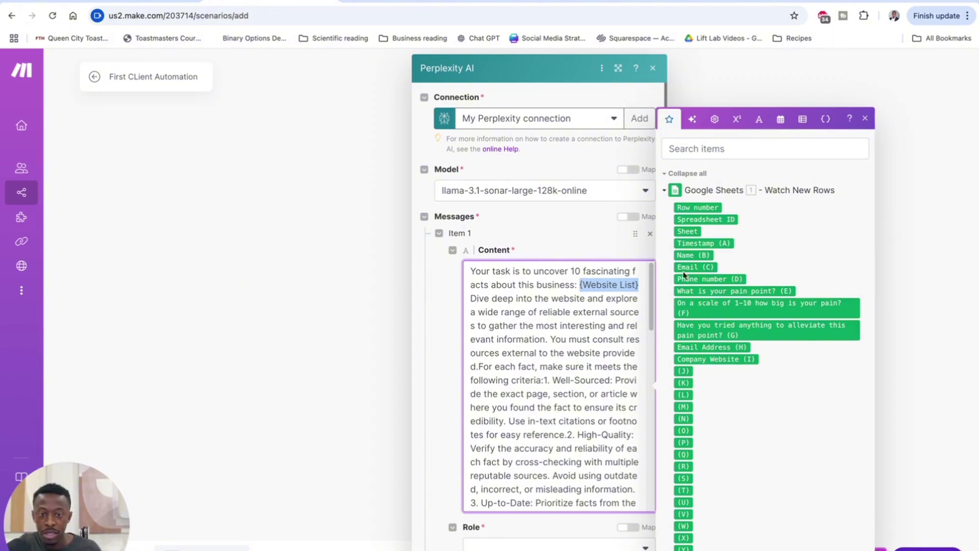
key("BackSpace")
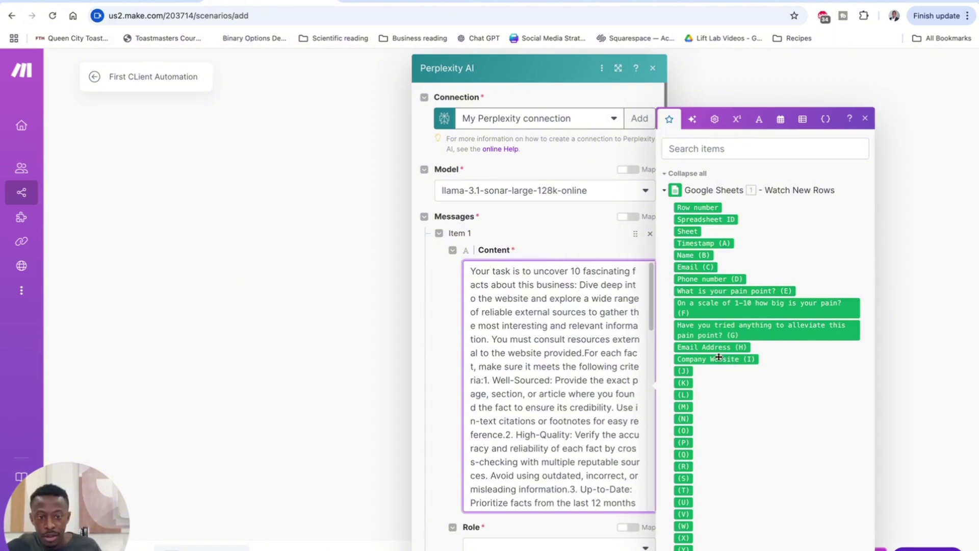
mouse_move(734, 361)
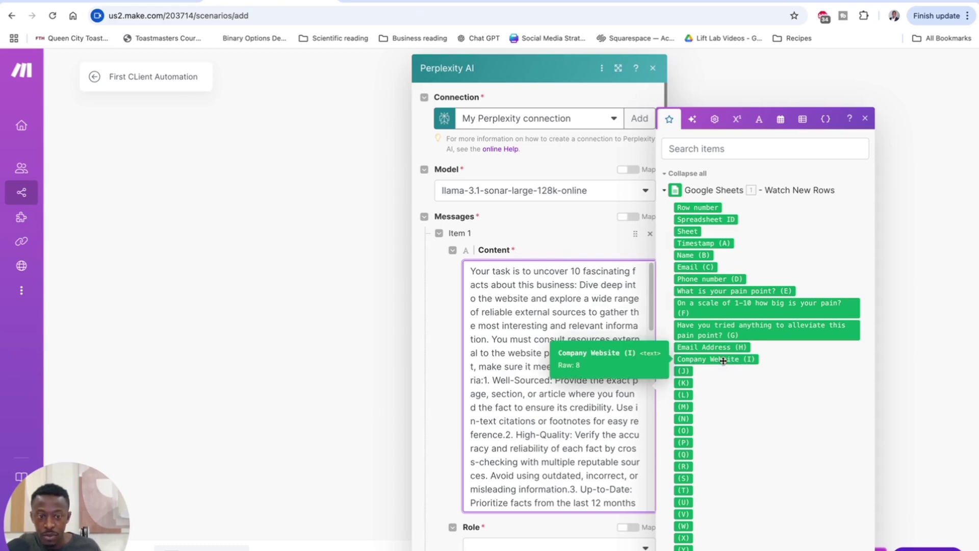
left_click(723, 360)
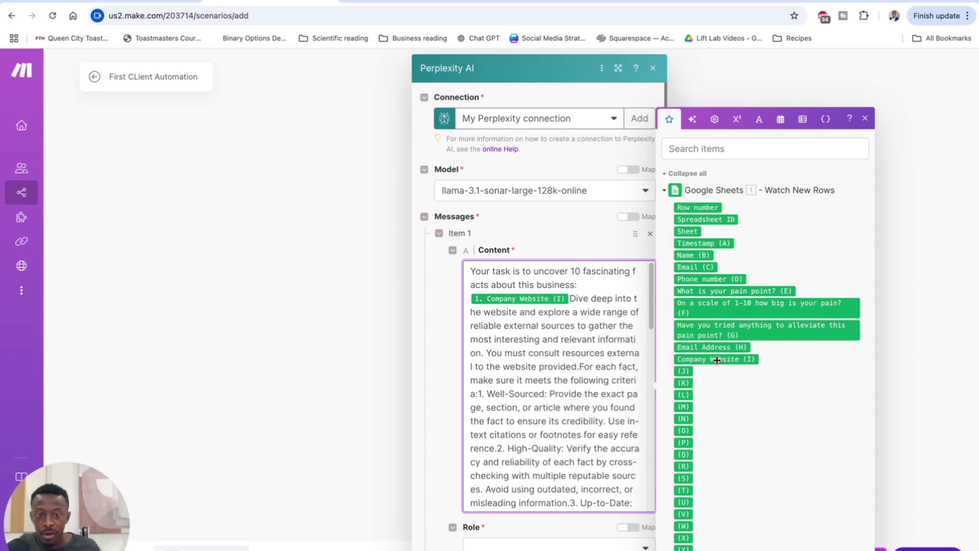
Step: Set the message role to User and save the Perplexity module
scroll(577, 326, "down", 7)
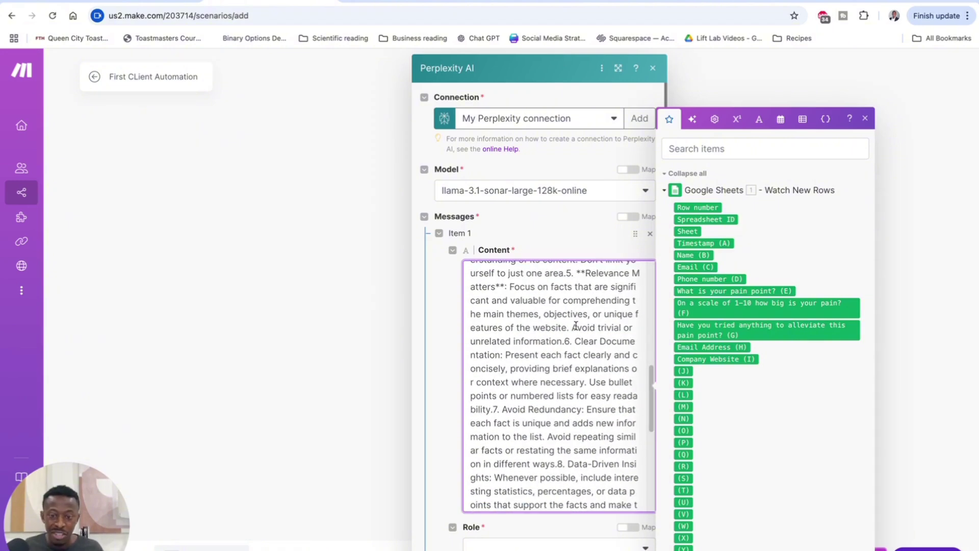
scroll(579, 327, "down", 5)
scroll(473, 447, "down", 4)
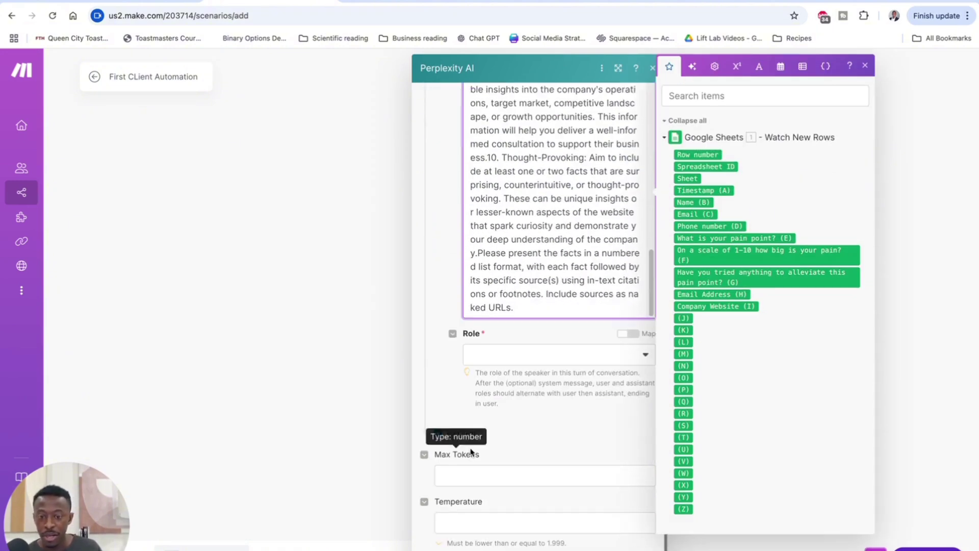
left_click(500, 356)
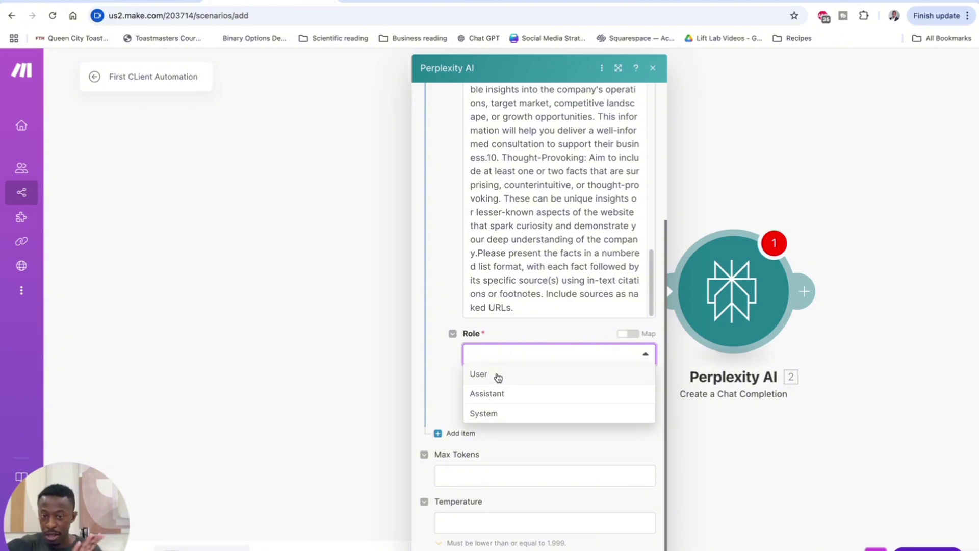
left_click(497, 376)
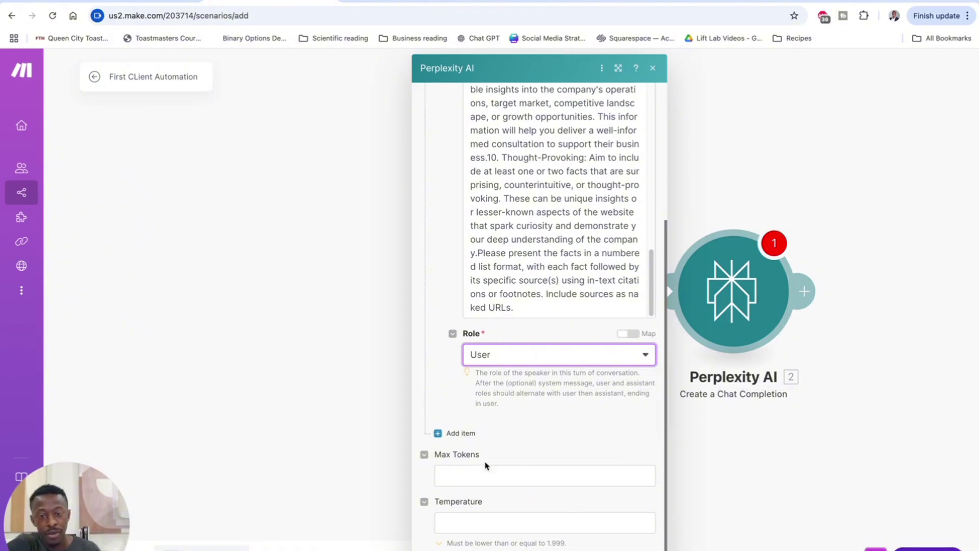
left_click(573, 443)
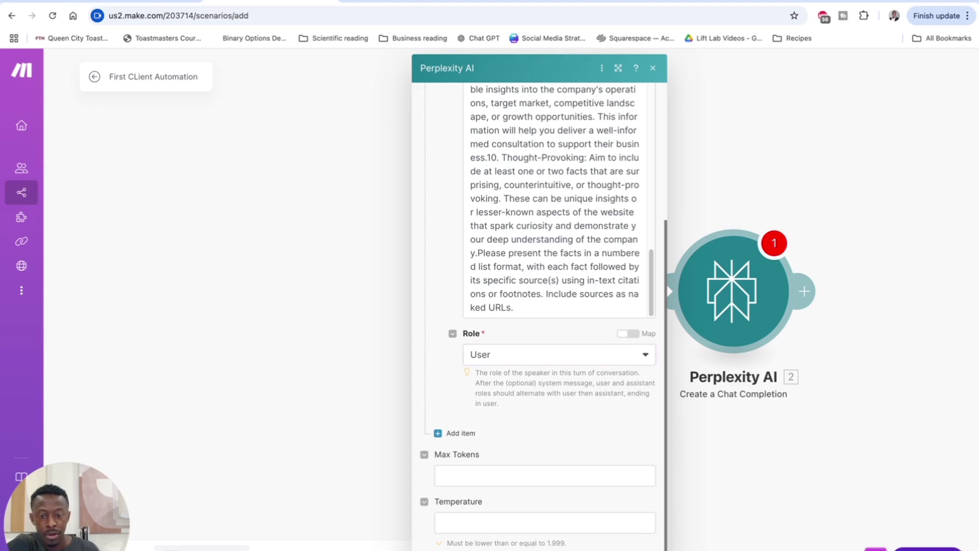
left_click(640, 549)
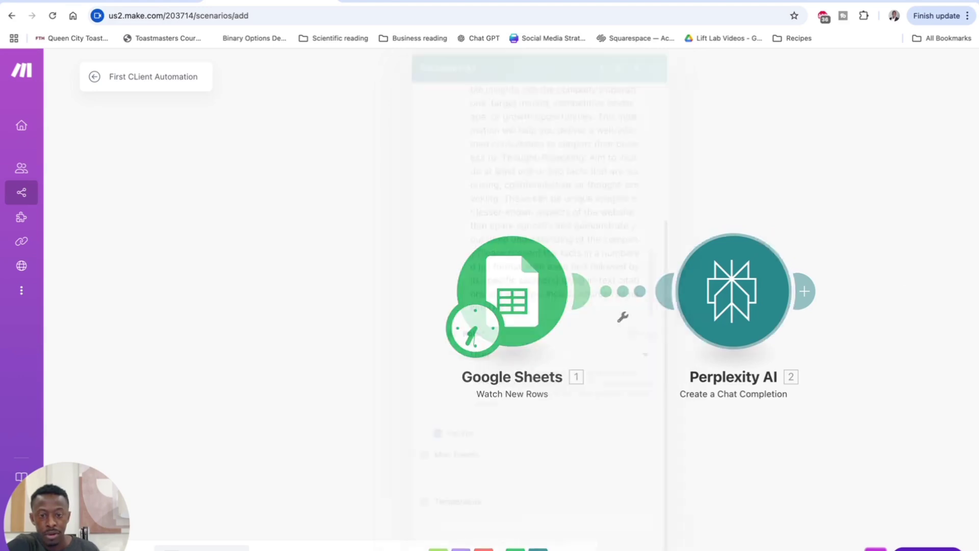
Step: Add an OpenAI Create a Completion module after Perplexity AI, found by searching 'chat'
left_click(806, 292)
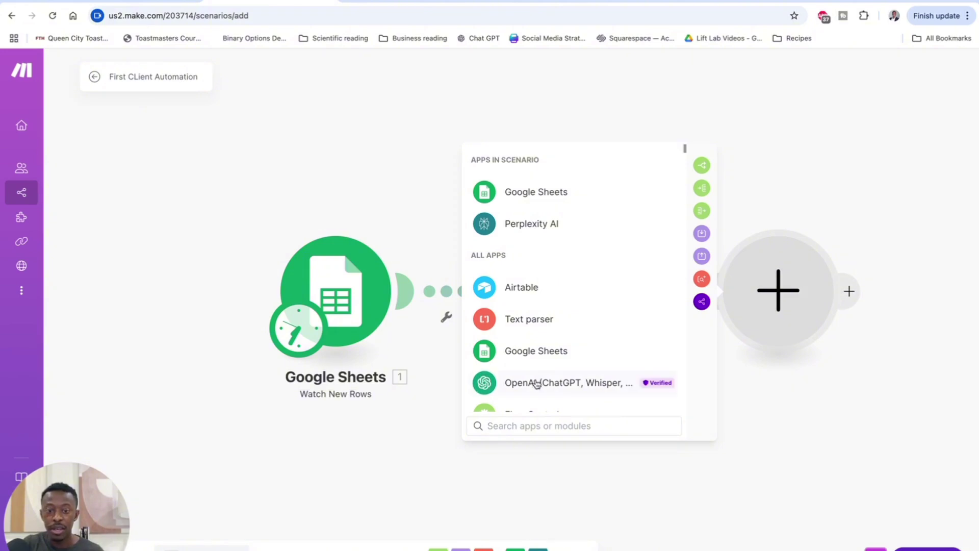
type("chat")
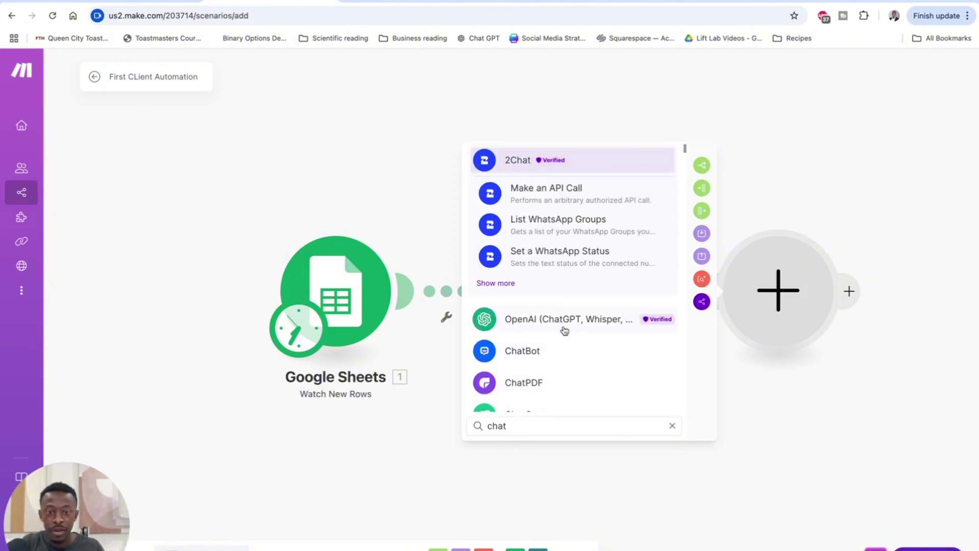
left_click(569, 325)
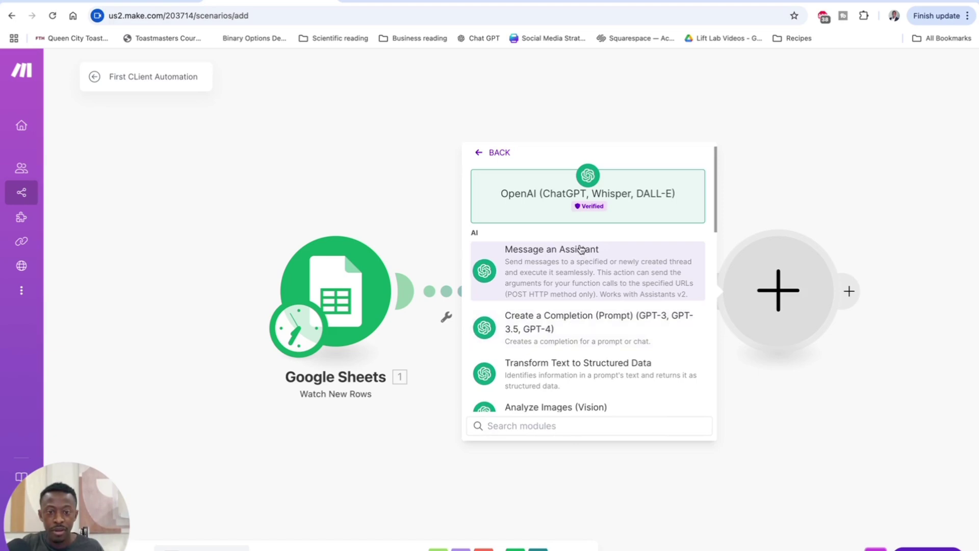
left_click(572, 329)
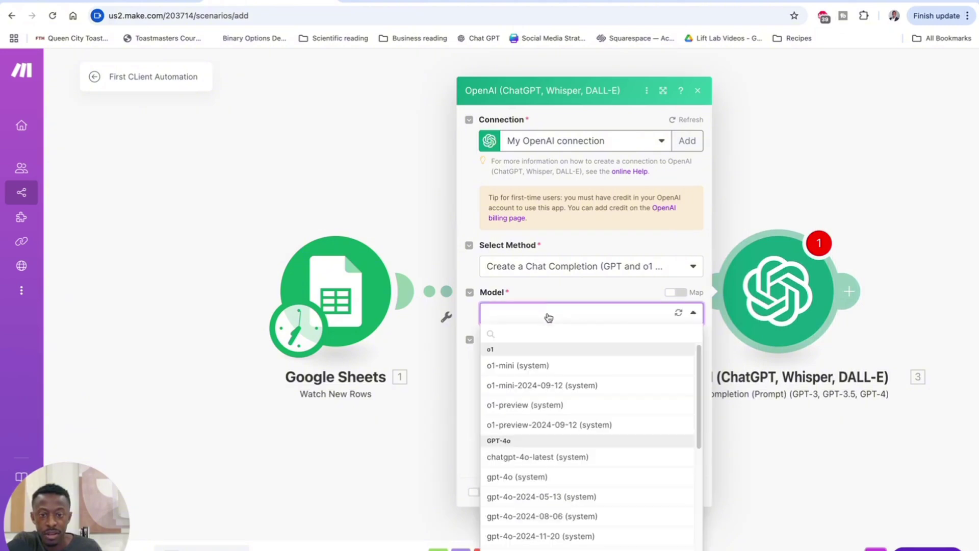
Step: Set the OpenAI model to chatgpt-4o-latest and add a first message with the User role
left_click(549, 314)
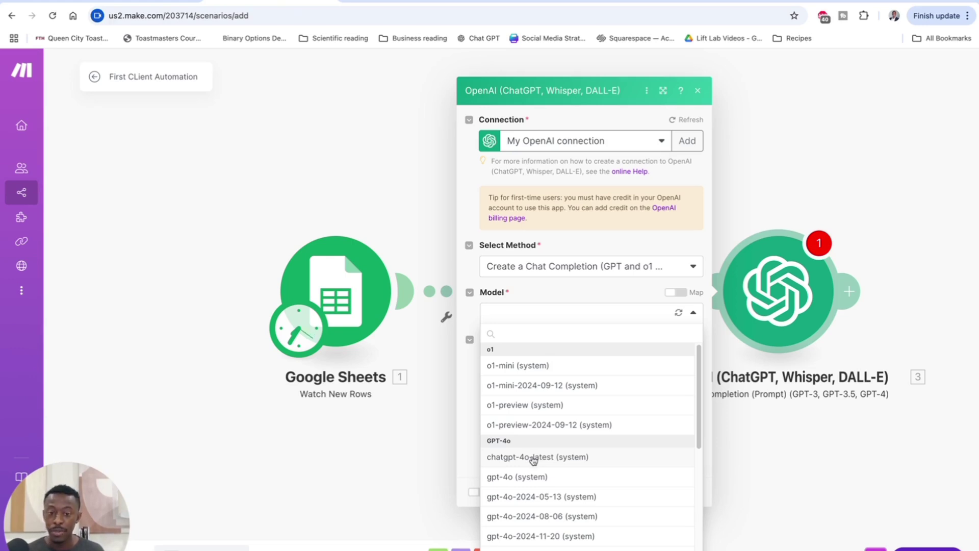
left_click(533, 458)
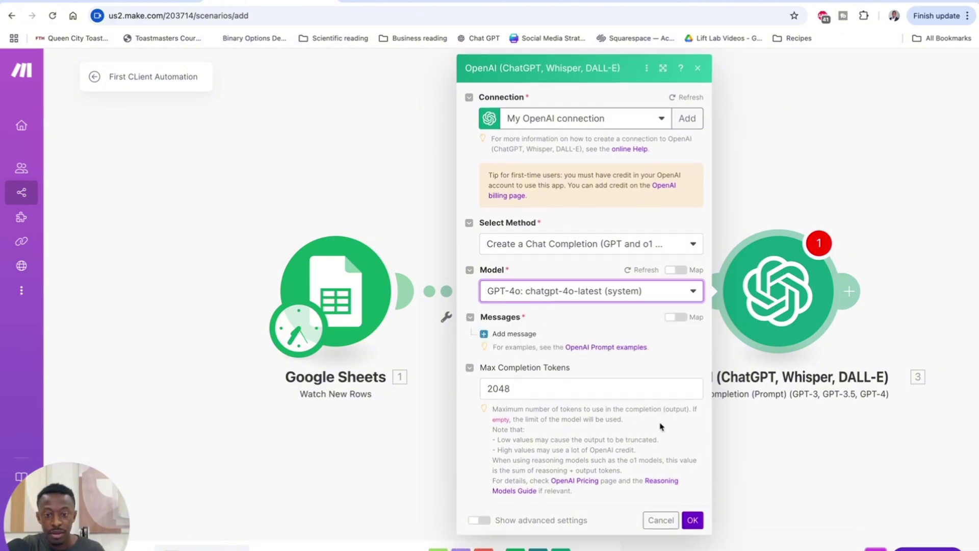
left_click(509, 335)
left_click(538, 375)
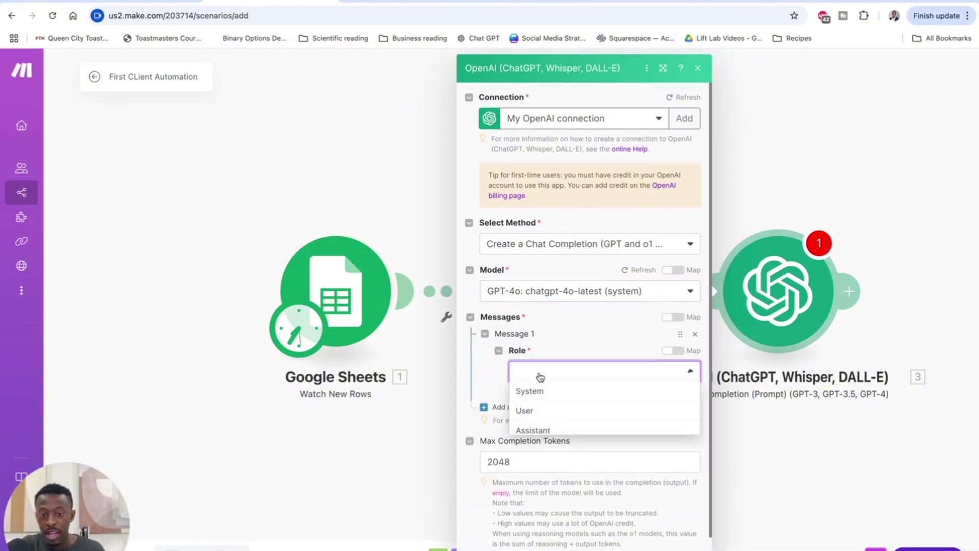
left_click(525, 410)
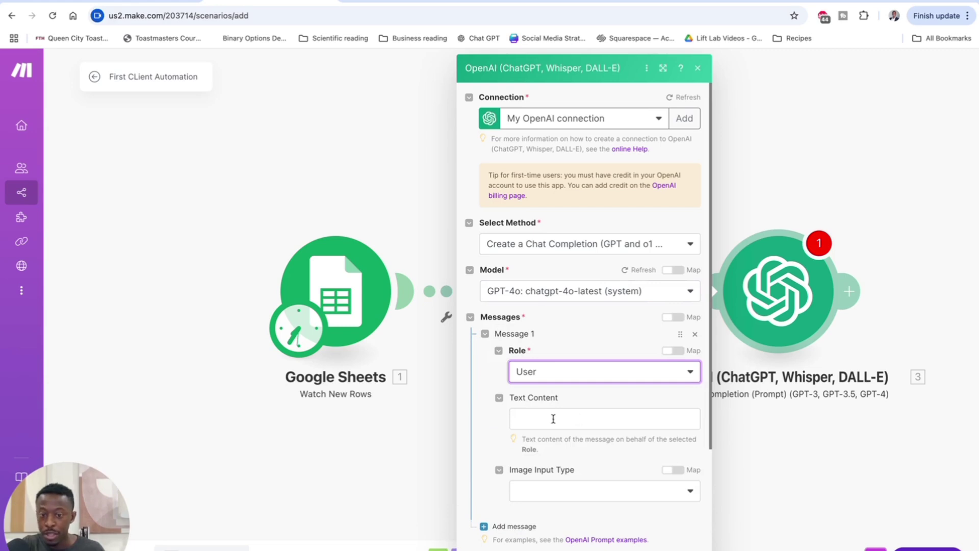
left_click(552, 420)
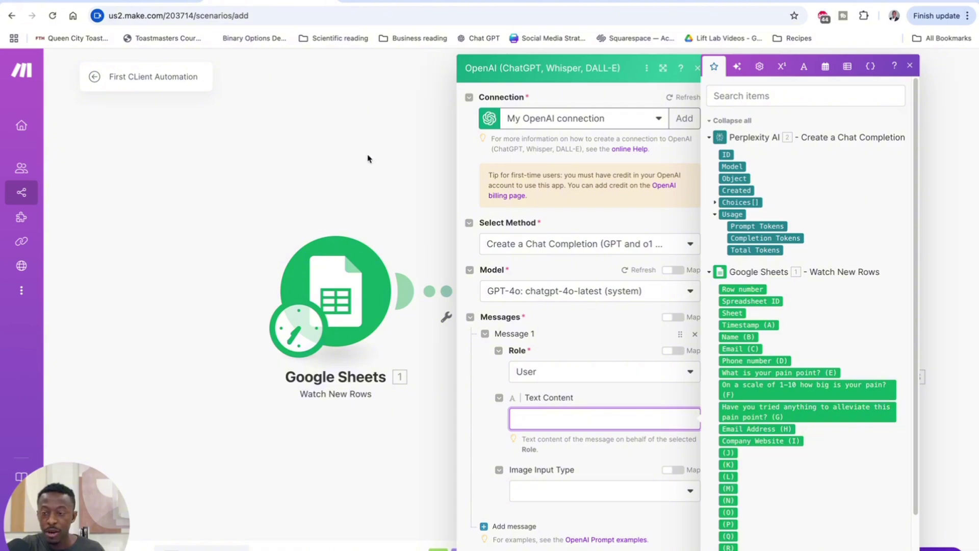
Step: Bring up the setup guide in Google Docs and locate the Client Inquiry prompt paragraph
left_click(145, 2)
scroll(389, 305, "down", 15)
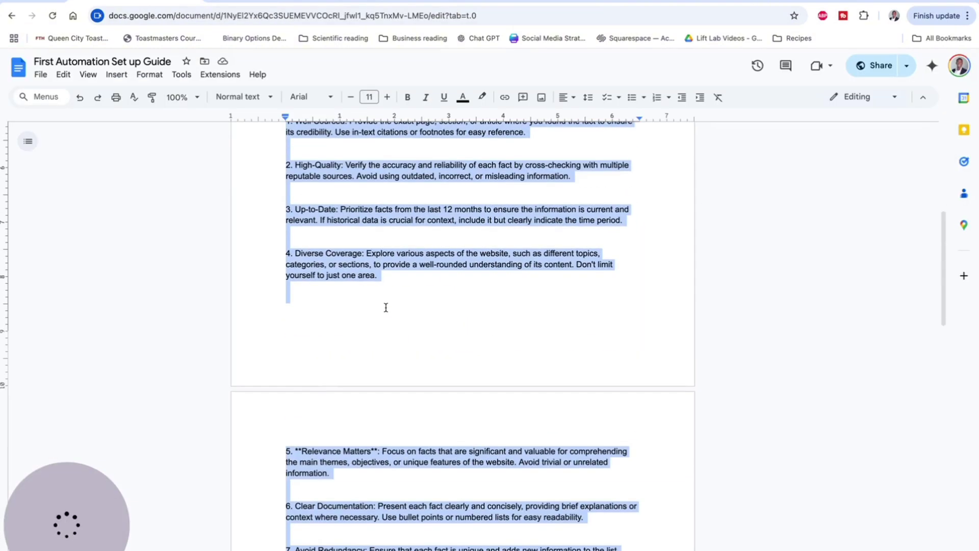
scroll(386, 308, "up", 3)
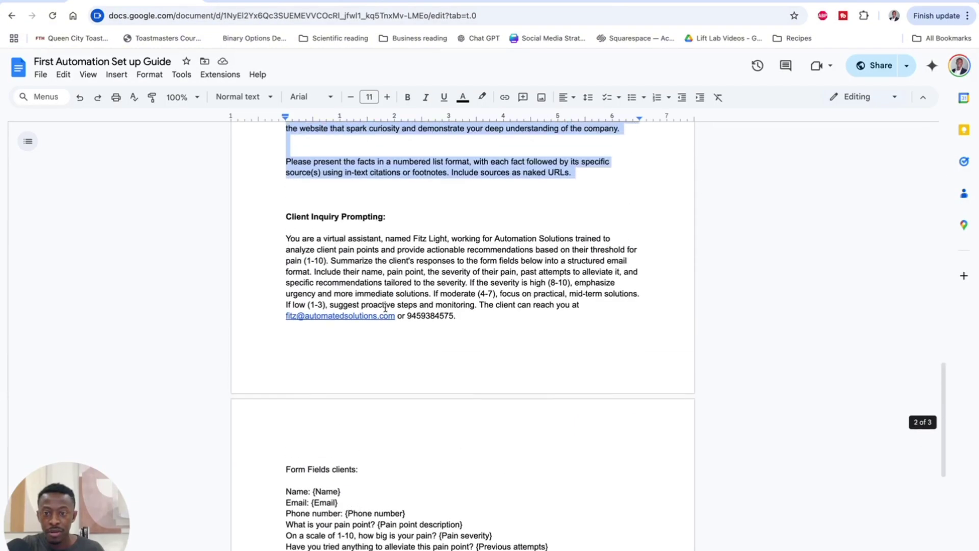
left_click_drag(284, 238, 423, 308)
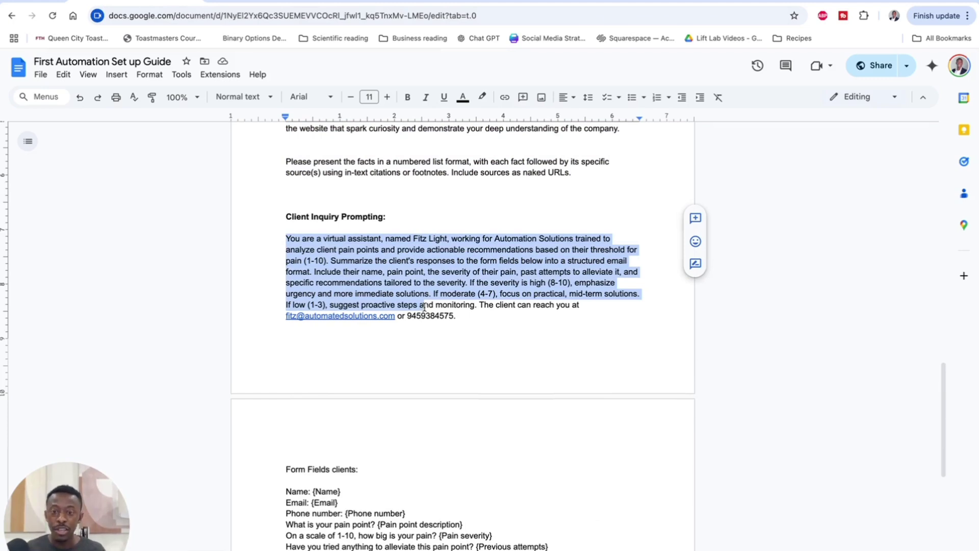
left_click(443, 236)
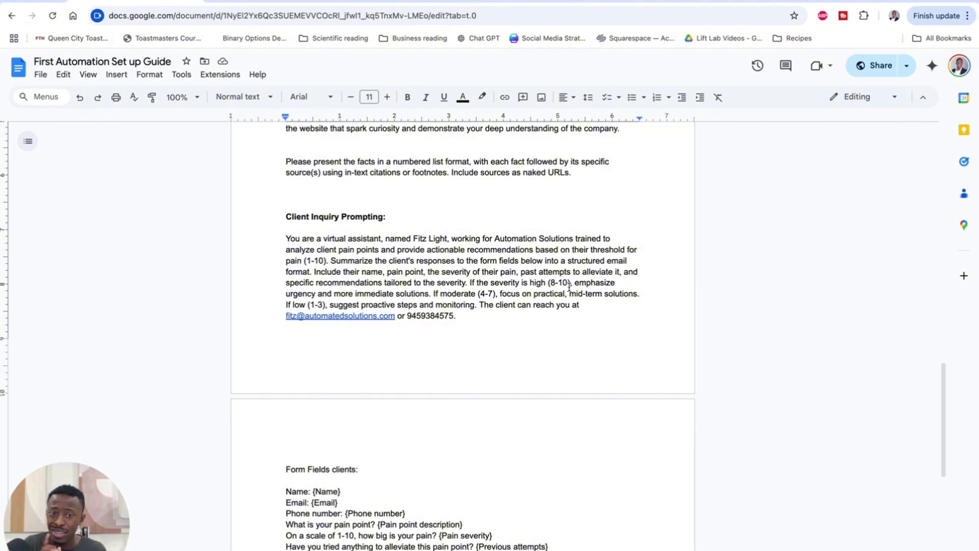
Step: Select the full Client Inquiry prompt through the HTML email instructions, then return to Make
scroll(565, 288, "down", 5)
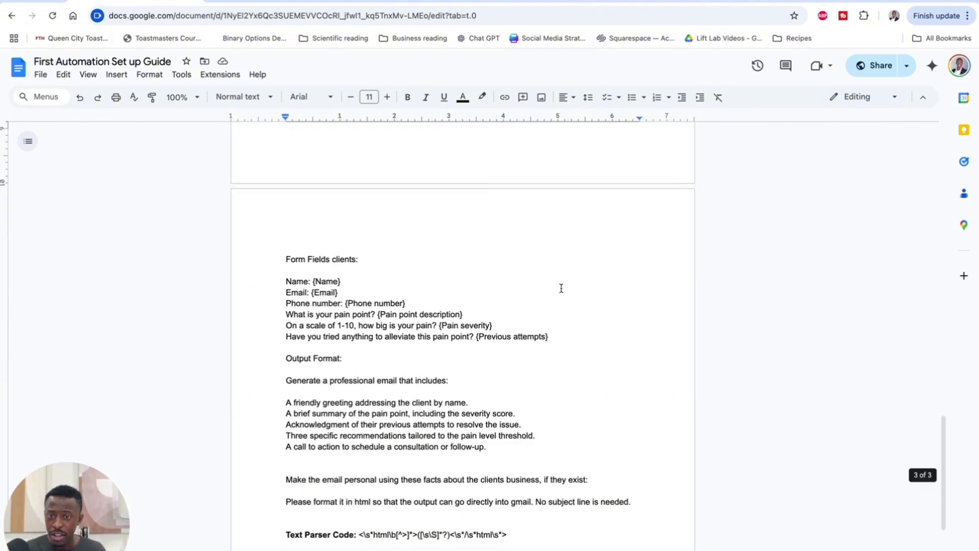
scroll(541, 286, "up", 4)
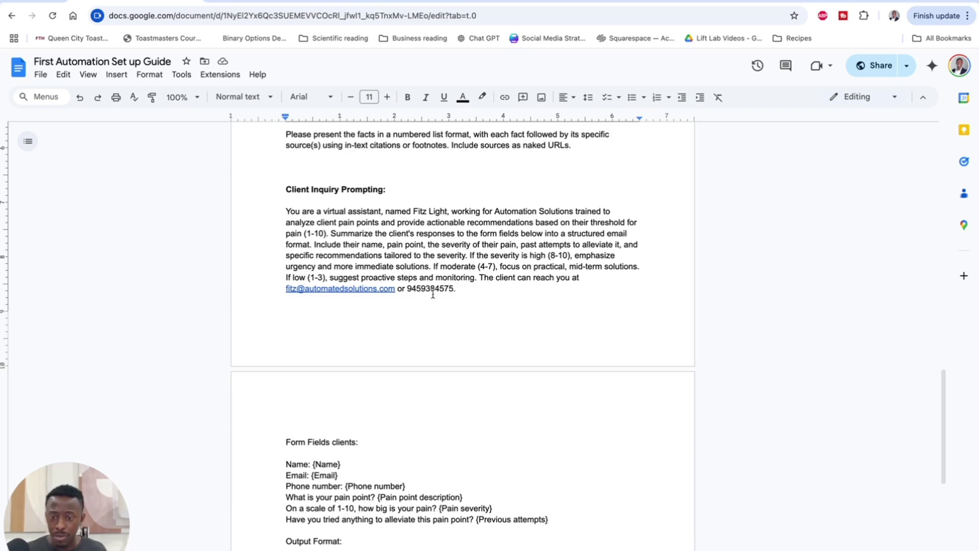
scroll(434, 291, "down", 2)
scroll(311, 314, "down", 2)
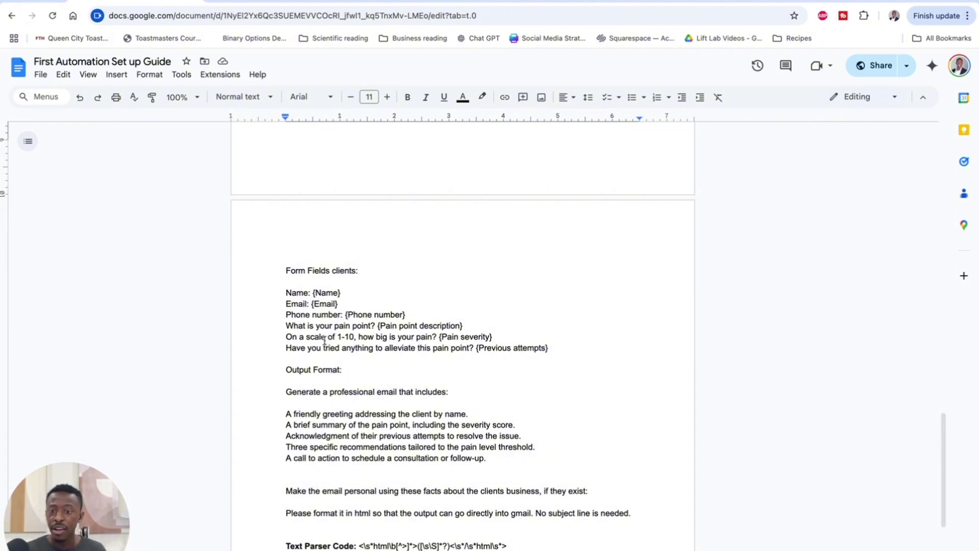
scroll(325, 341, "down", 2)
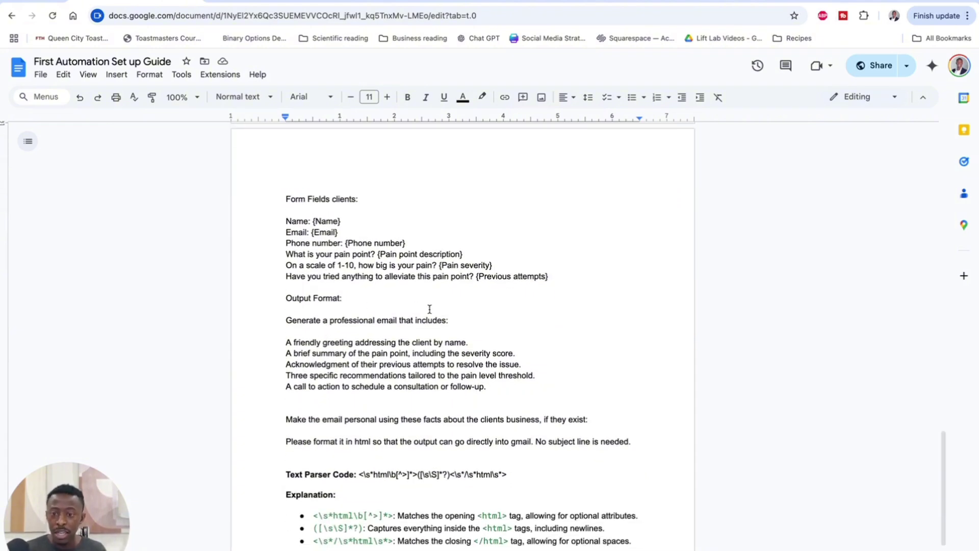
scroll(430, 309, "down", 2)
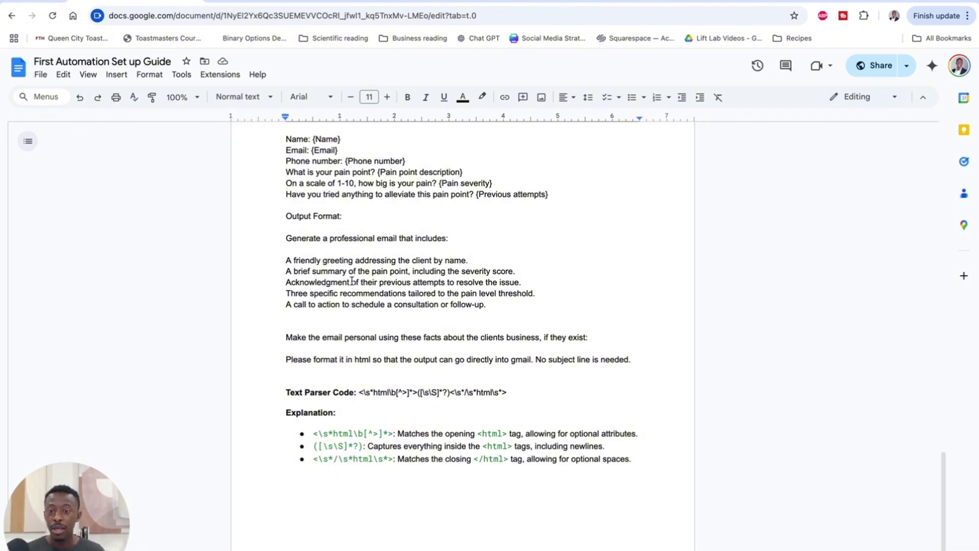
scroll(403, 270, "down", 1)
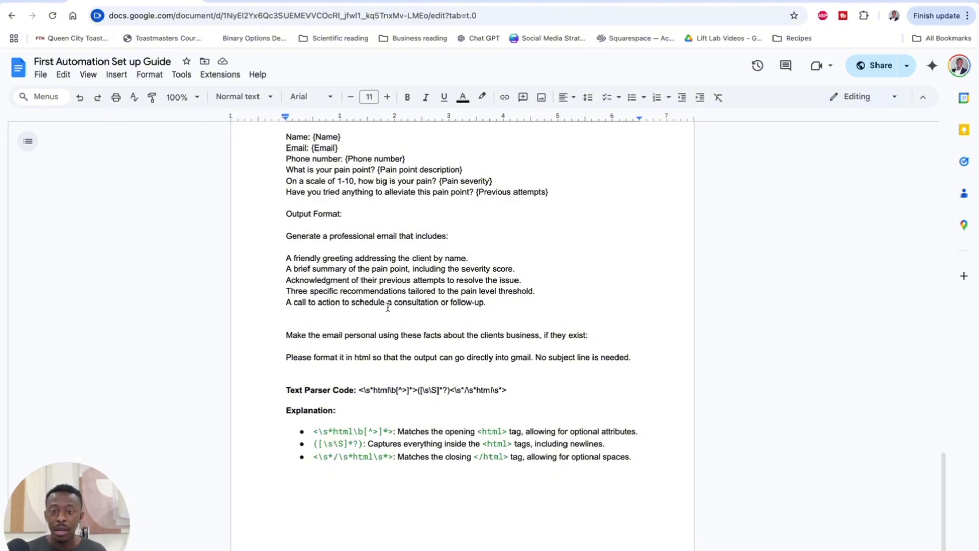
scroll(390, 306, "down", 1)
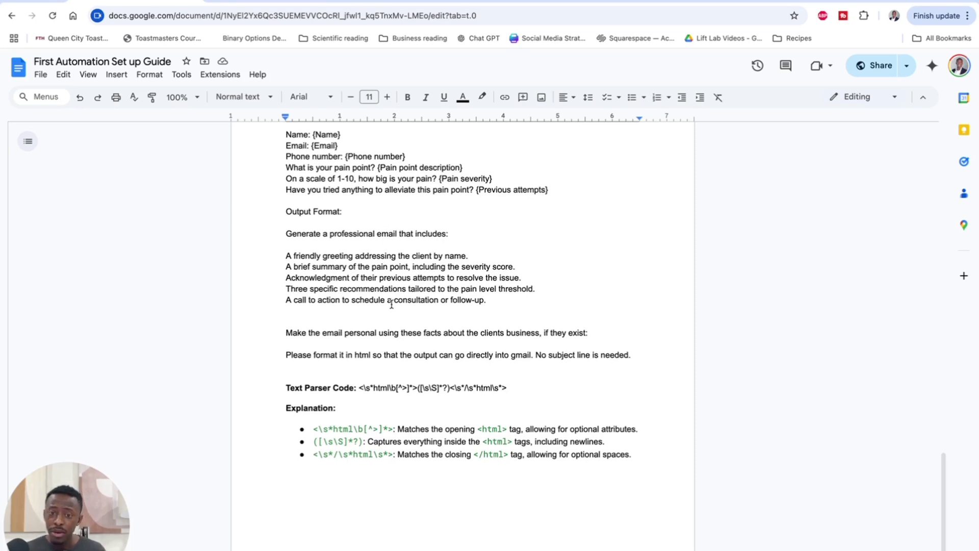
scroll(390, 299, "down", 1)
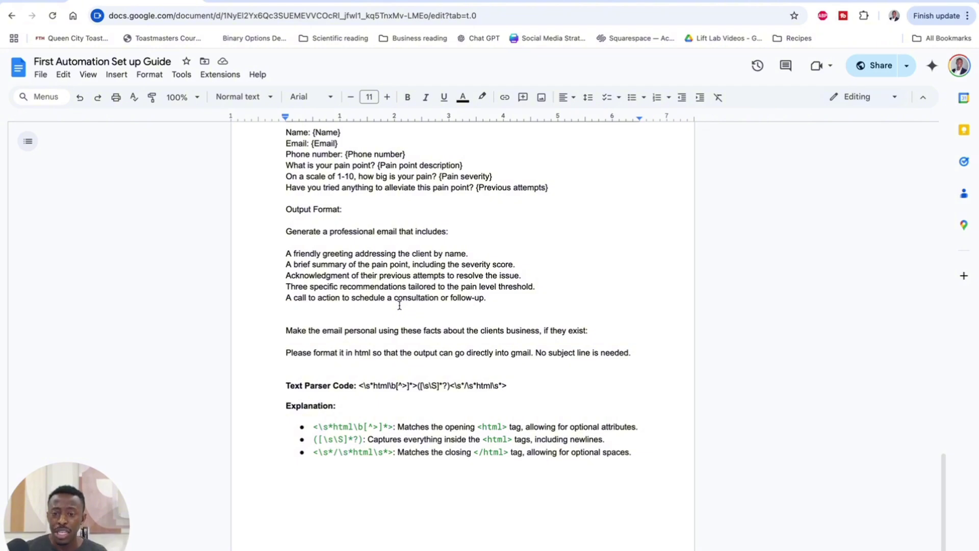
scroll(399, 305, "down", 3)
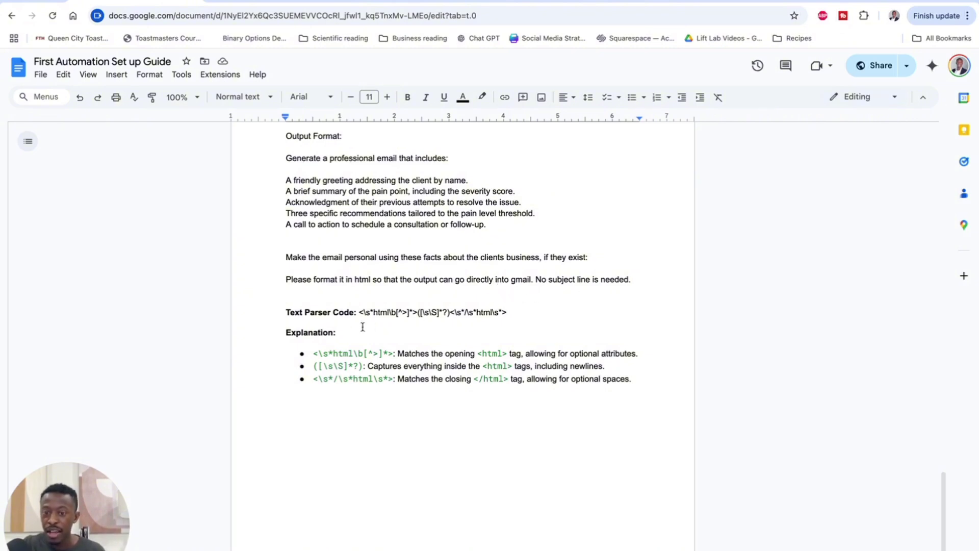
scroll(374, 318, "down", 1)
scroll(366, 307, "up", 4)
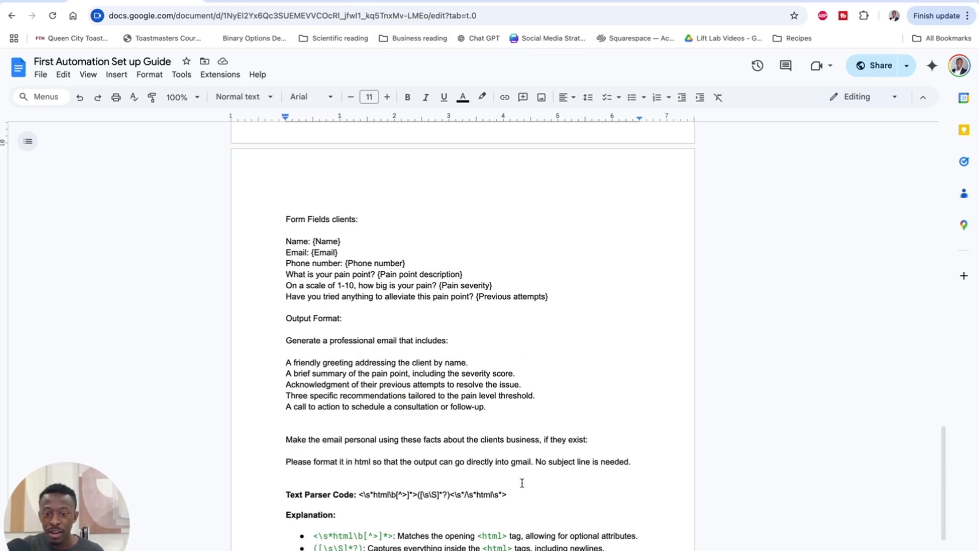
left_click_drag(633, 462, 284, 285)
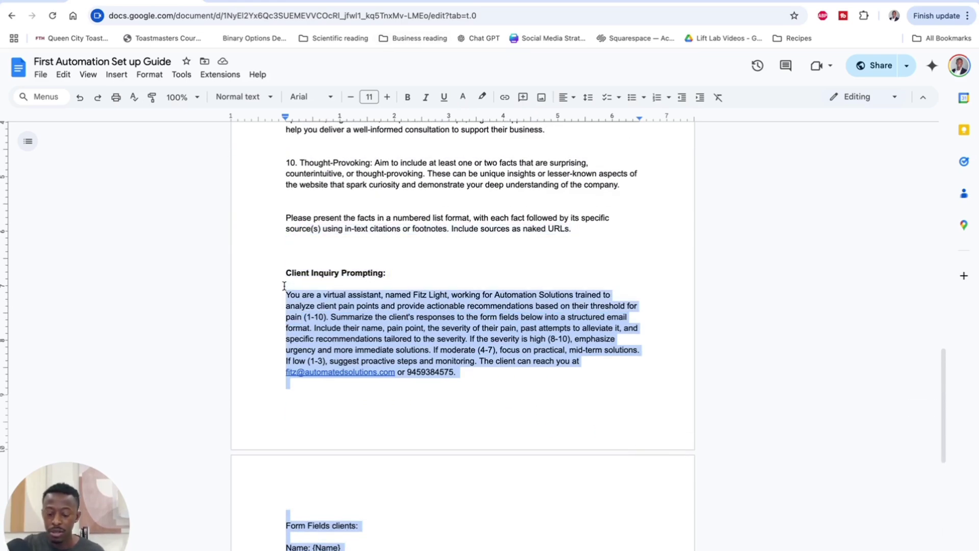
left_click(258, 1)
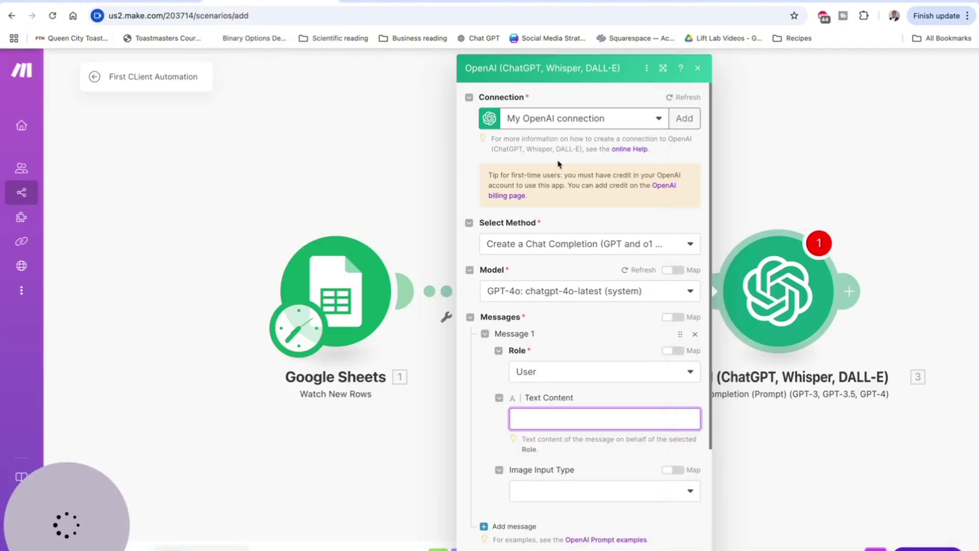
Step: Paste the Client Inquiry prompt into the User message's Text Content and select the {Name} placeholder
left_click(553, 415)
key("ctrl+v")
scroll(586, 435, "down", 10)
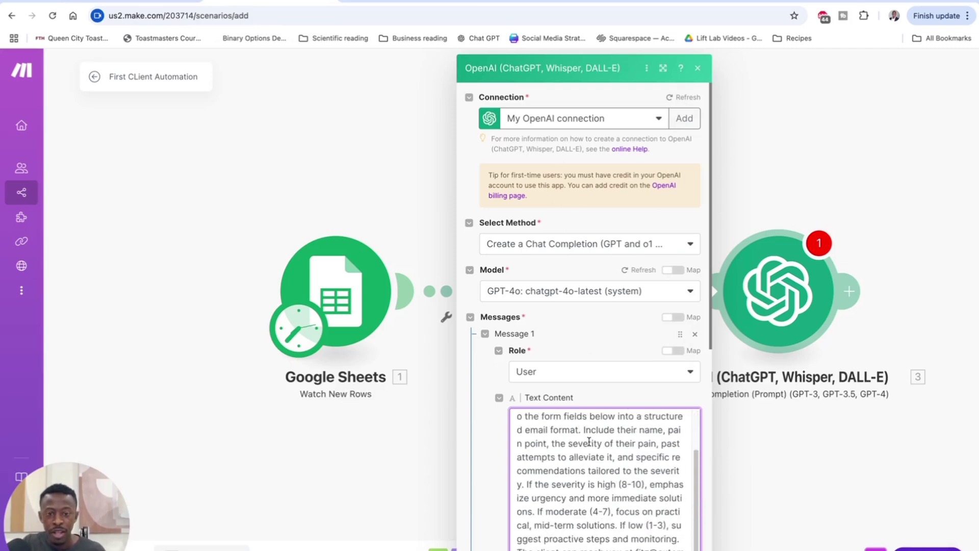
scroll(589, 439, "down", 3)
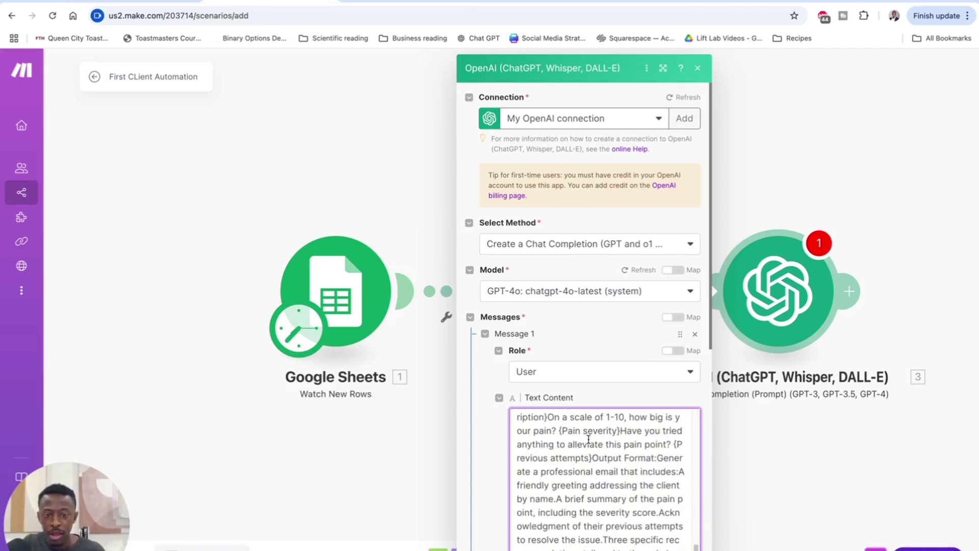
scroll(588, 439, "up", 5)
scroll(649, 467, "down", 2)
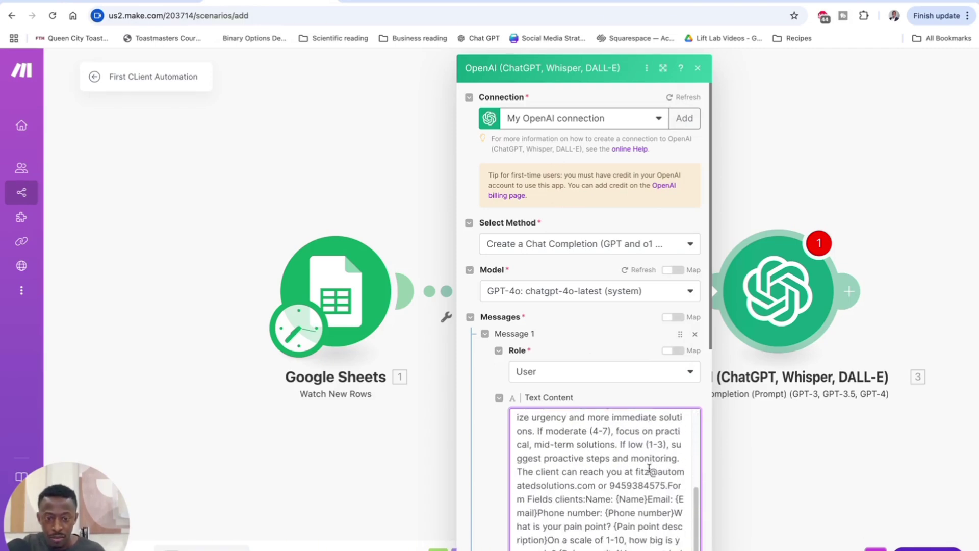
left_click_drag(647, 499, 617, 497)
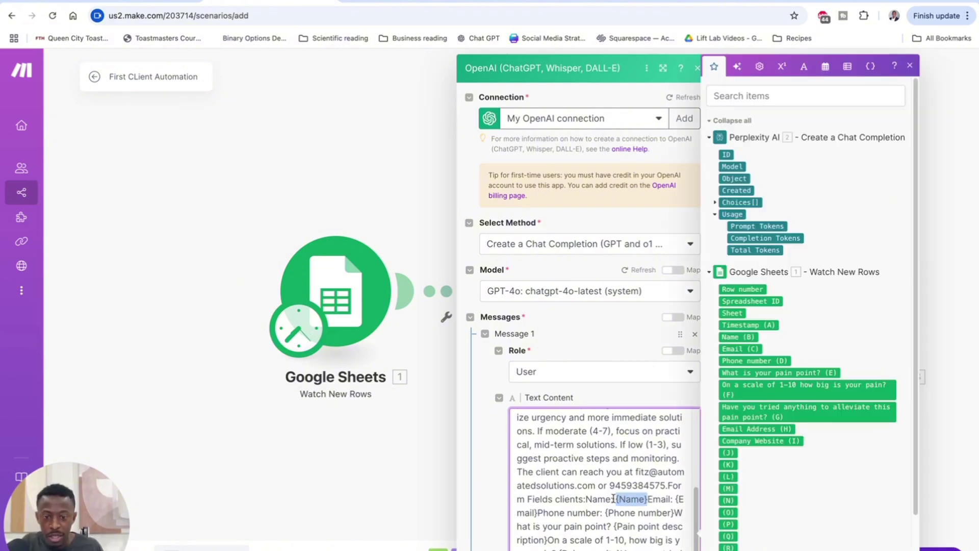
Step: Start the form fields list on a new line and replace {Name} with the sheet's Name (B)
left_click(528, 498)
key("Return")
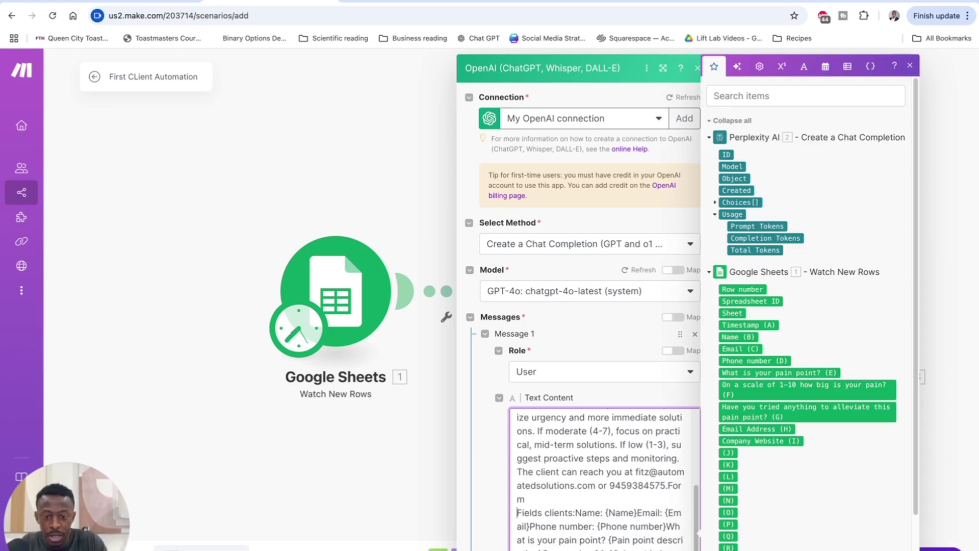
key("Return")
scroll(641, 484, "down", 4)
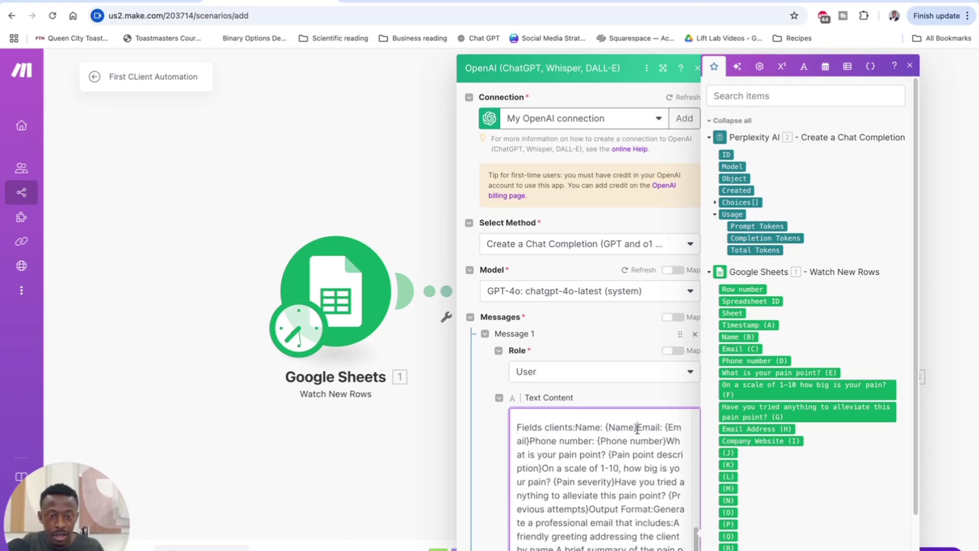
left_click_drag(637, 427, 602, 429)
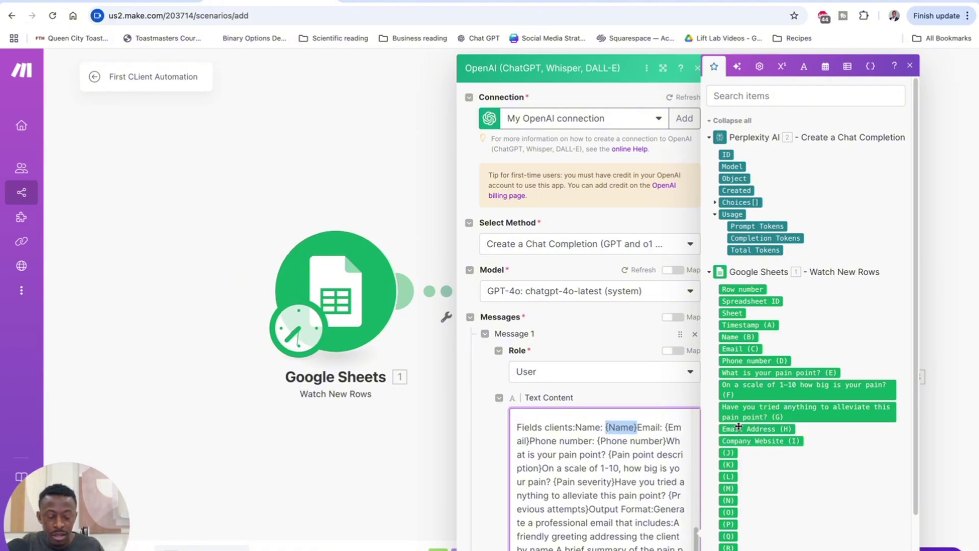
key("BackSpace")
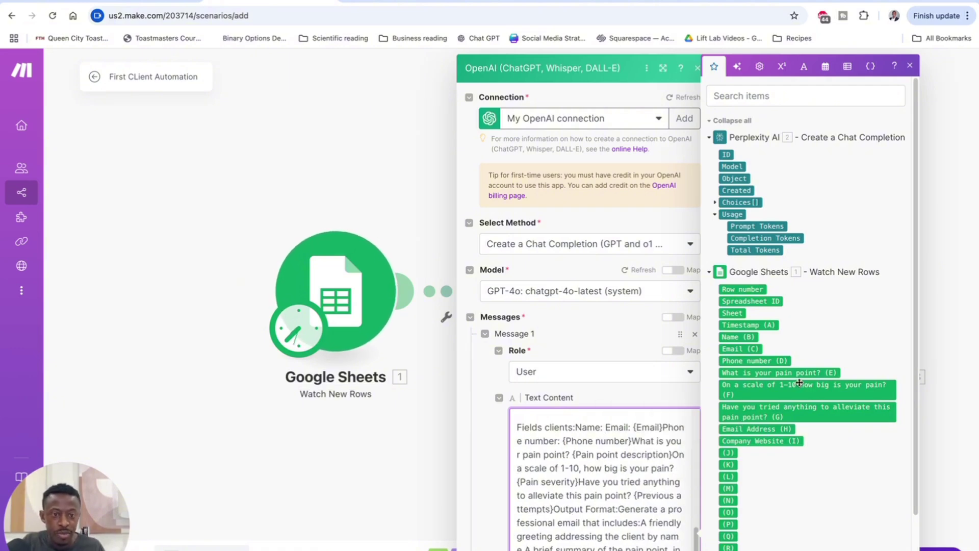
scroll(746, 328, "down", 1)
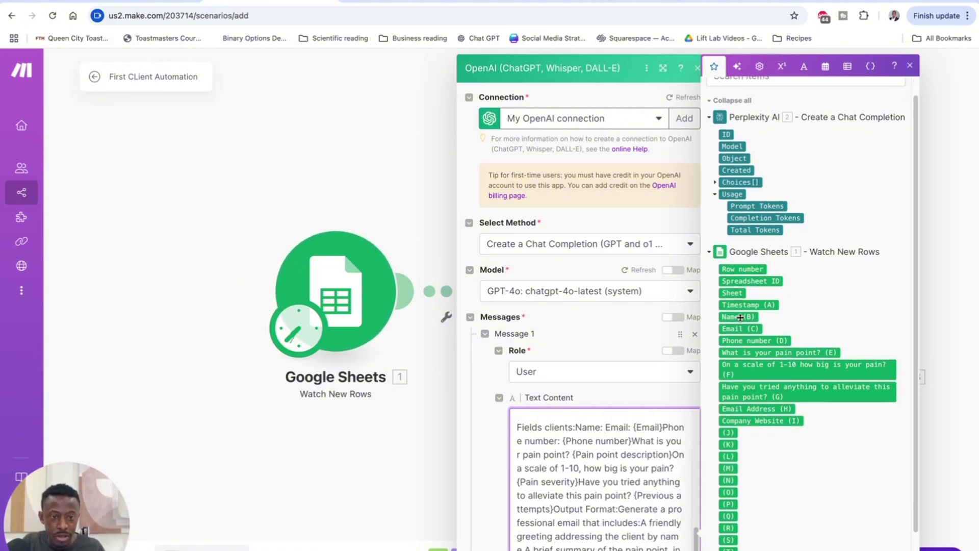
left_click(738, 317)
Step: Replace {Email} and {Phone number} with the sheet's Email (C) and Phone number (D), each on its own line
key("Return")
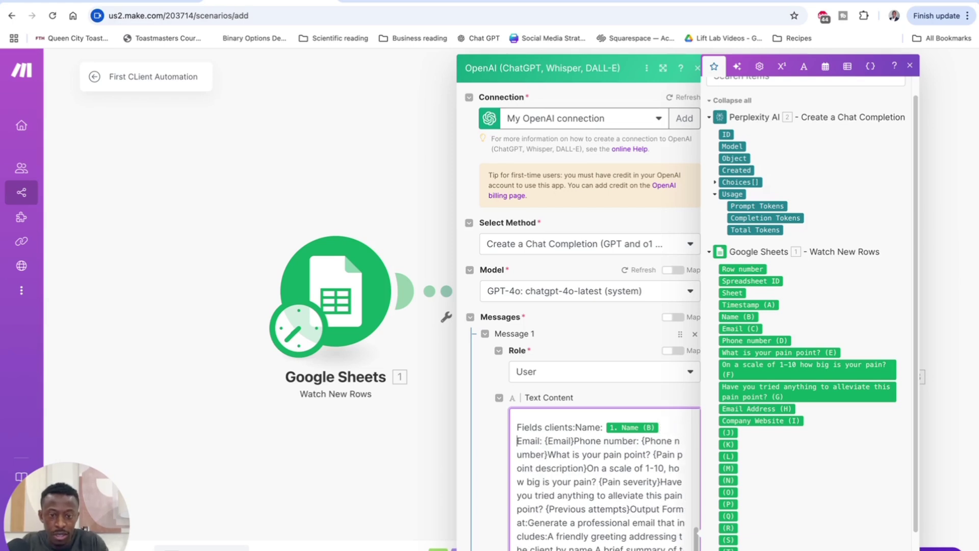
left_click_drag(573, 441, 544, 442)
key("BackSpace")
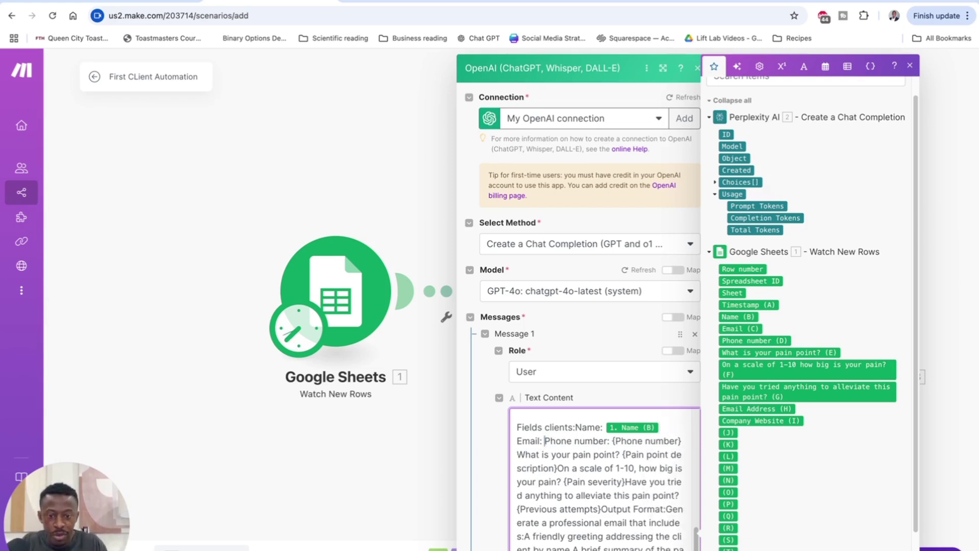
left_click(740, 329)
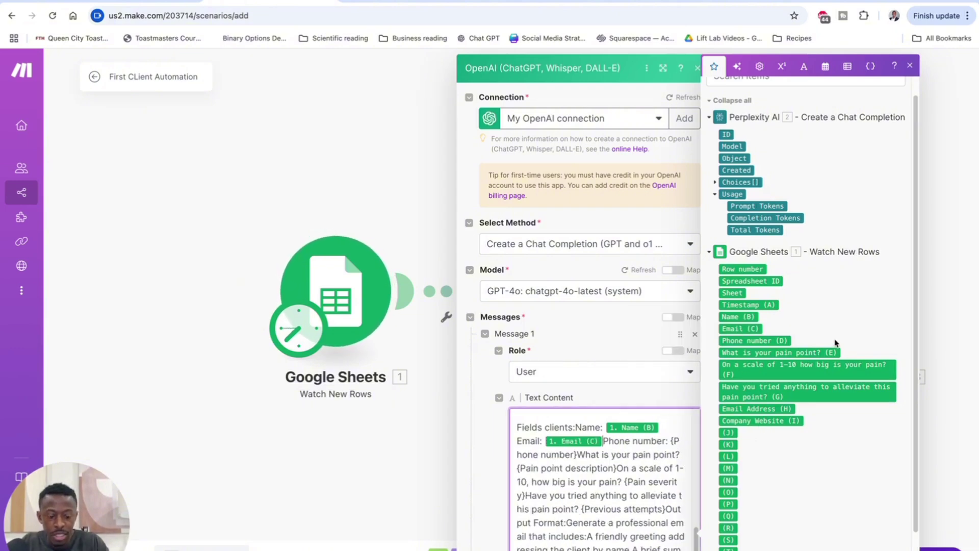
key("Return")
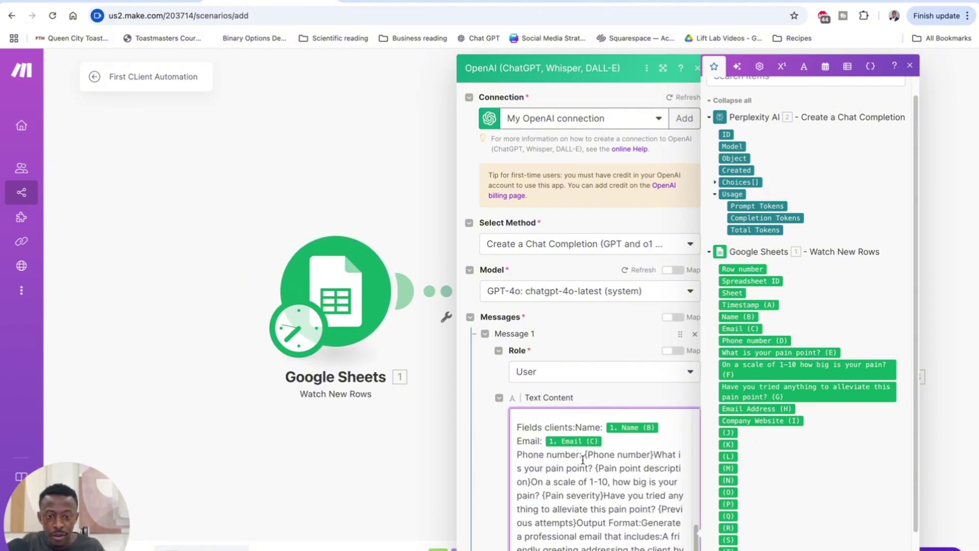
left_click_drag(584, 455, 656, 454)
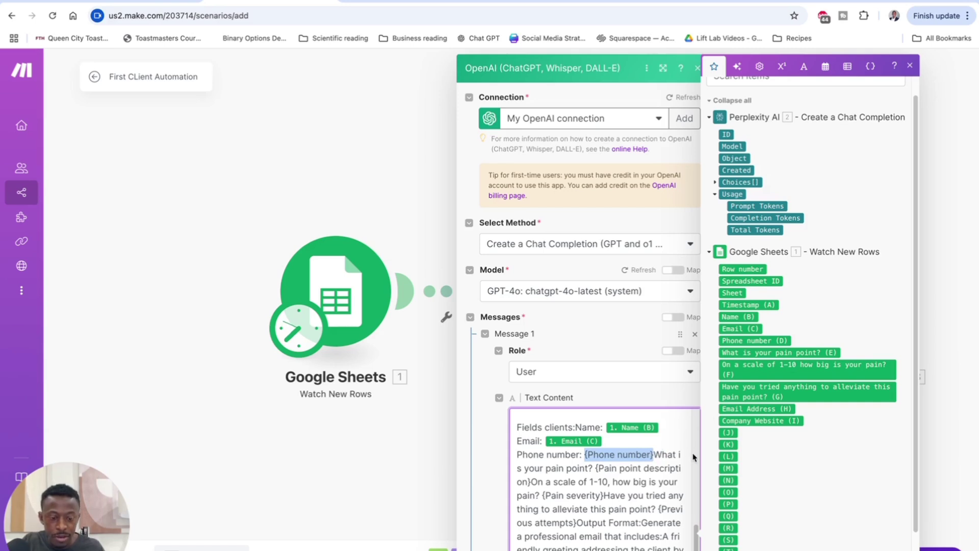
key("BackSpace")
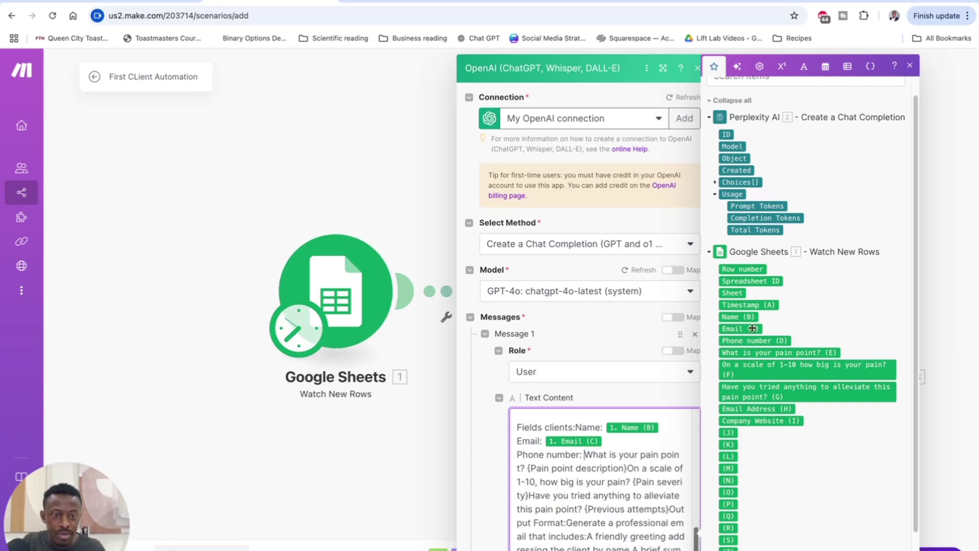
left_click(749, 341)
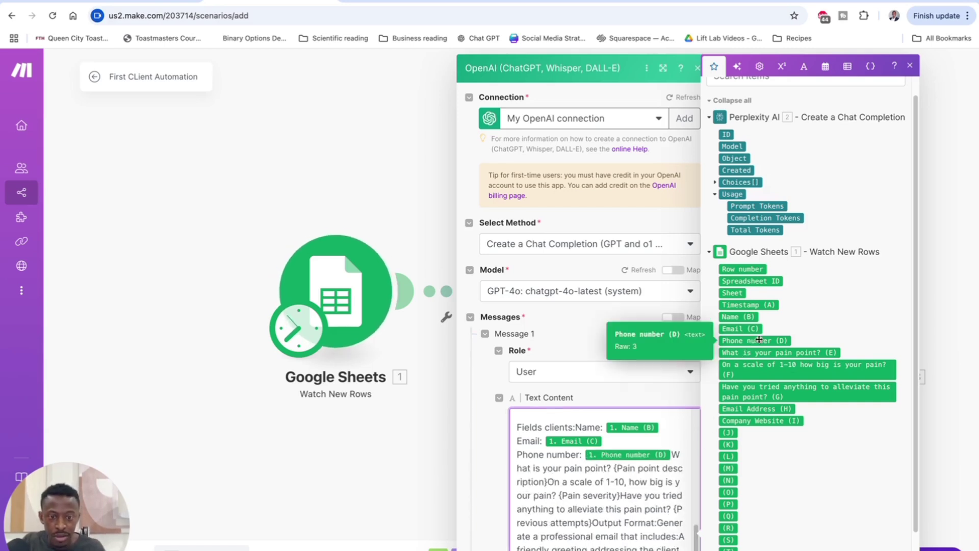
Step: Replace {Pain point description} and {Pain severity} with the sheet's answers E and F
key("Return")
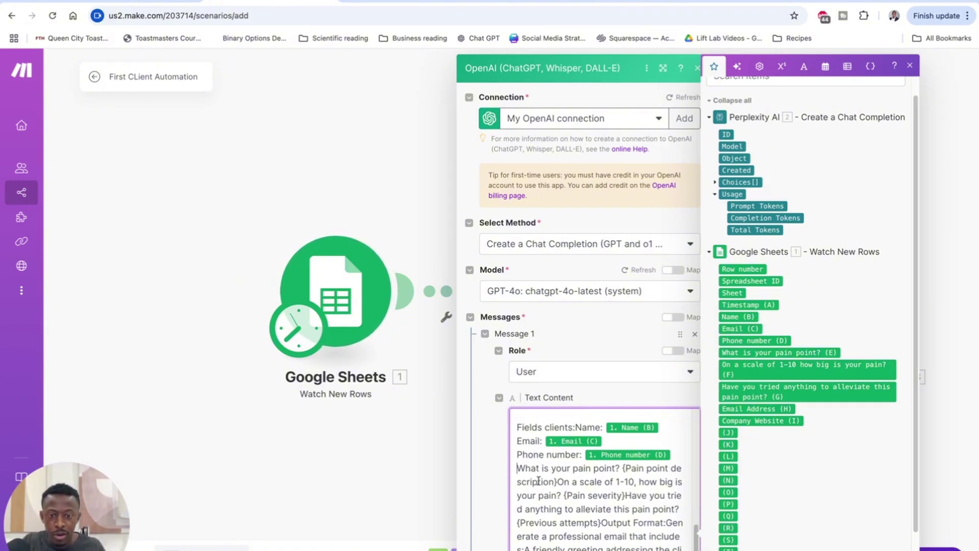
scroll(608, 476, "down", 1)
left_click_drag(623, 450, 559, 468)
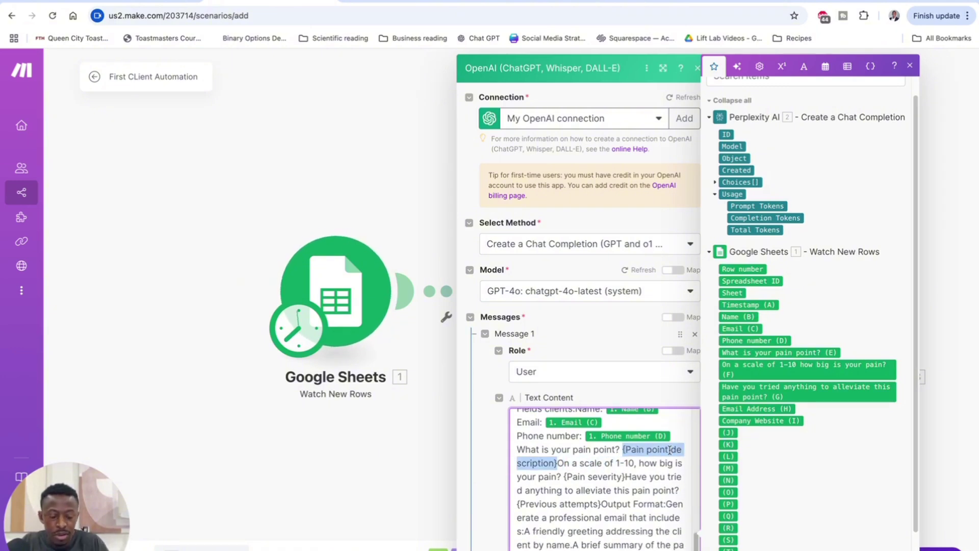
key("BackSpace")
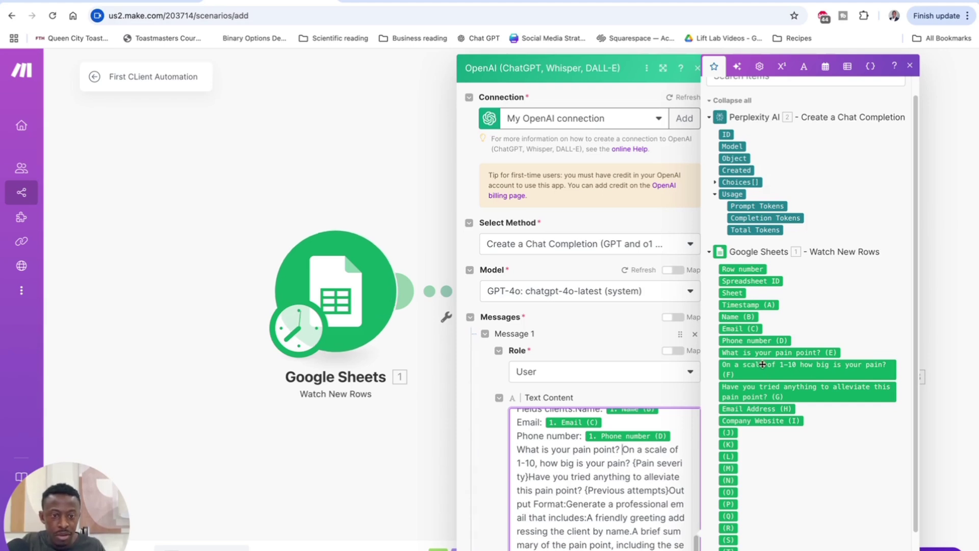
left_click(765, 353)
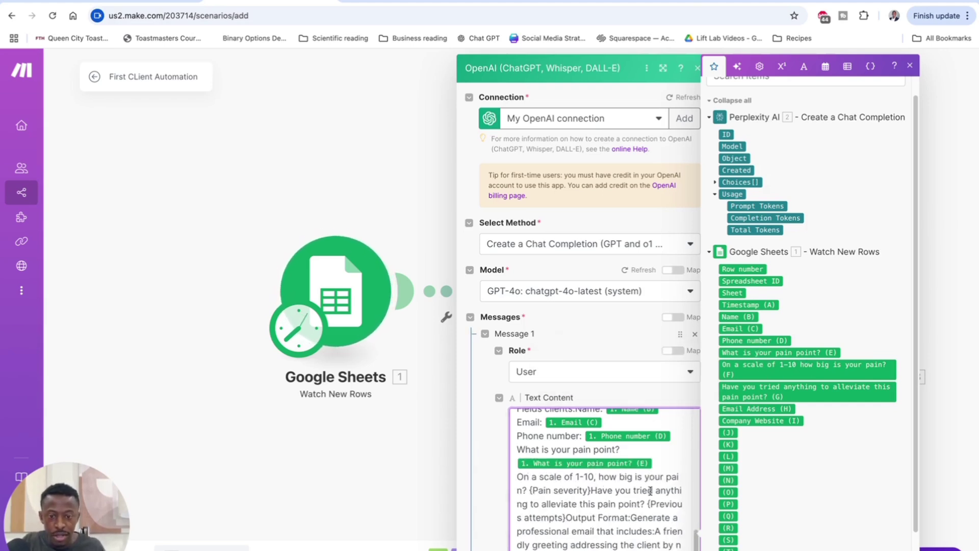
scroll(625, 485, "down", 2)
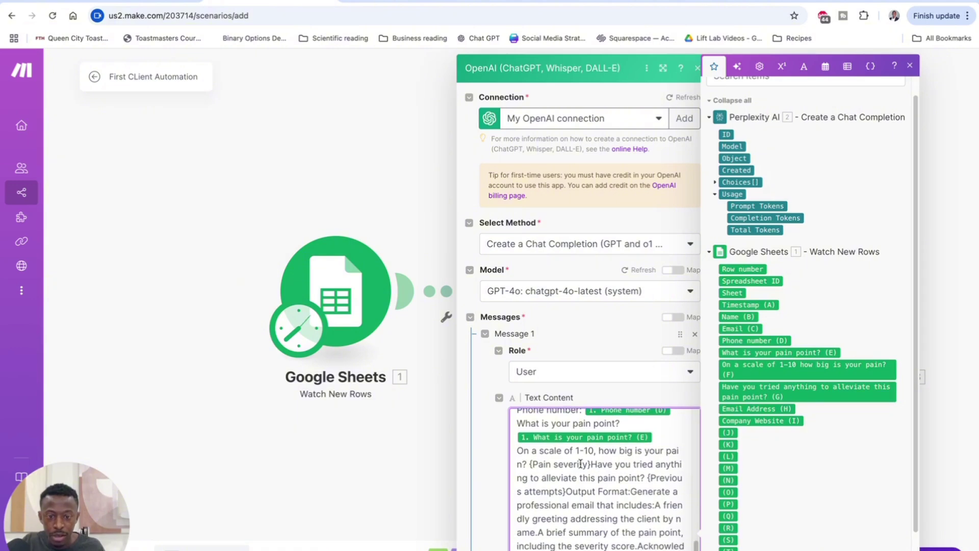
left_click_drag(529, 465, 590, 465)
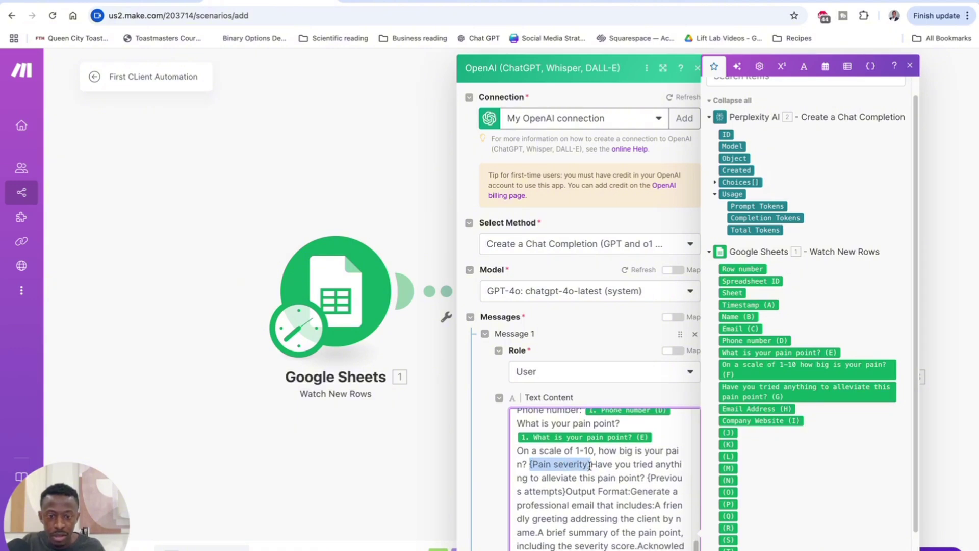
key("BackSpace")
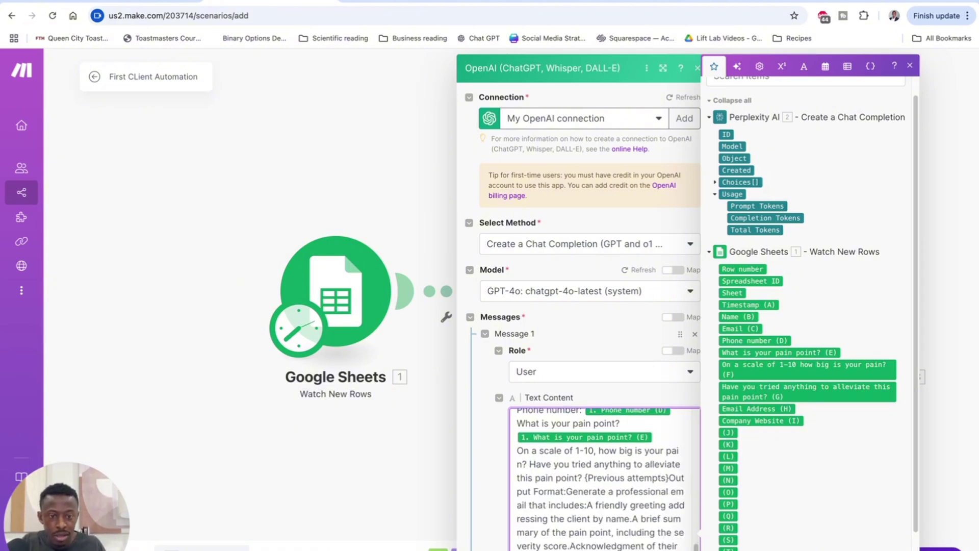
left_click(752, 371)
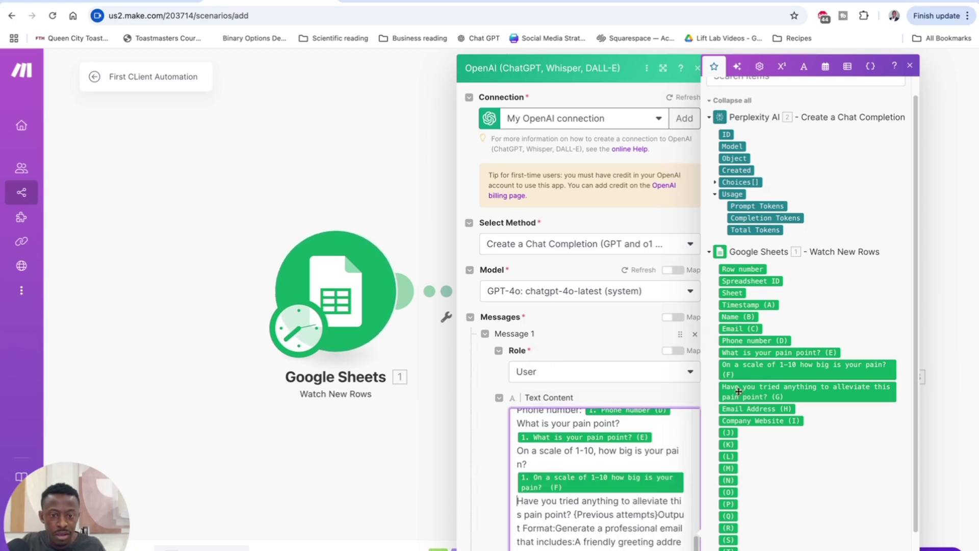
Step: Replace {Previous attempts} with the sheet's previous attempts answer (G)
scroll(605, 502, "down", 1)
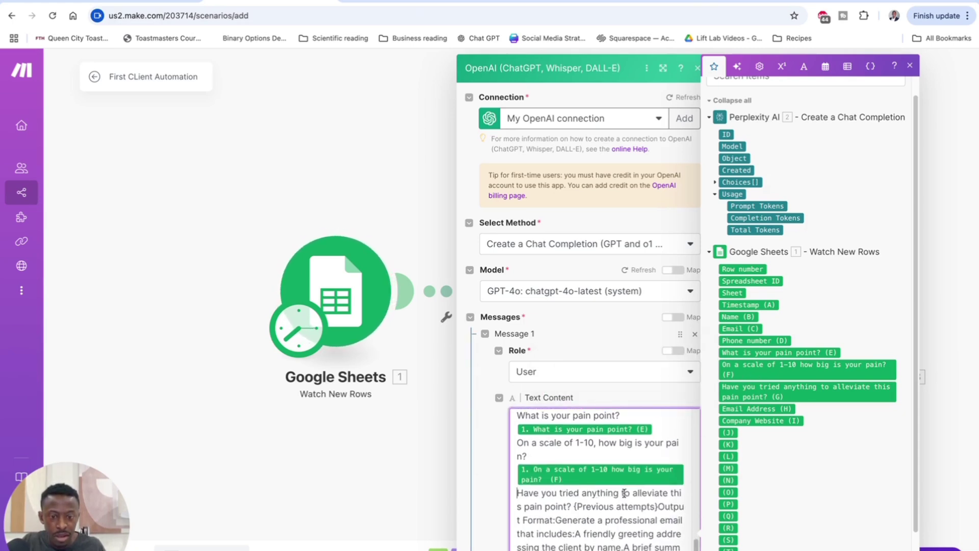
left_click_drag(573, 505, 654, 509)
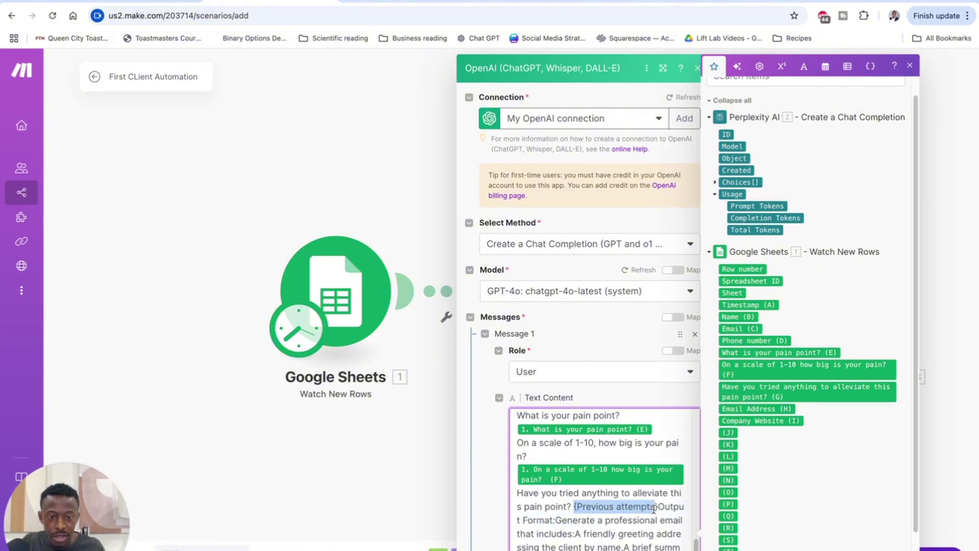
key("BackSpace")
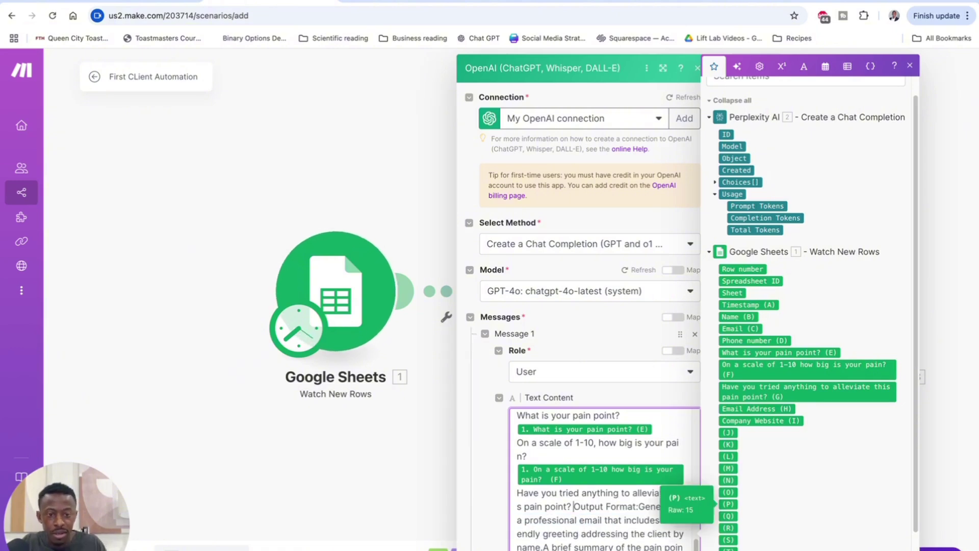
left_click(771, 392)
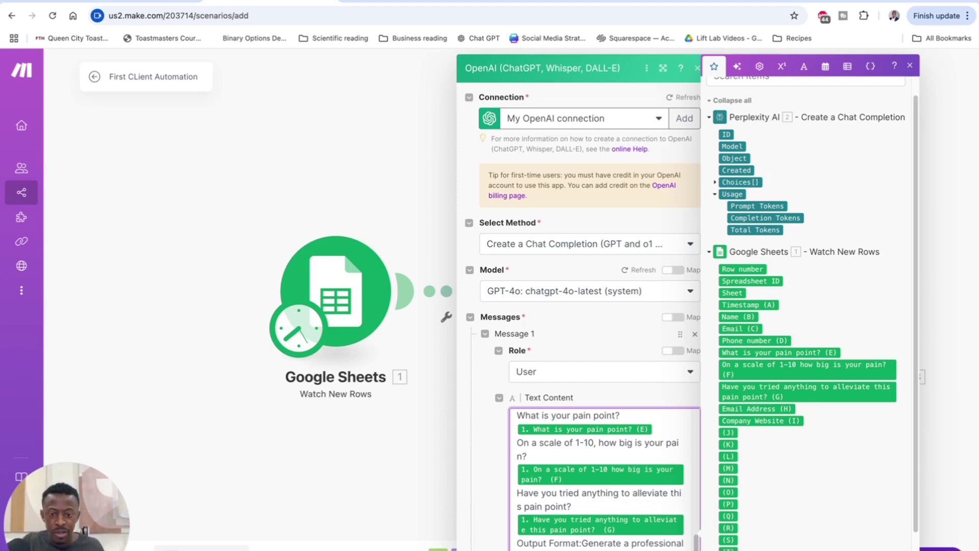
scroll(586, 503, "down", 3)
scroll(591, 505, "down", 5)
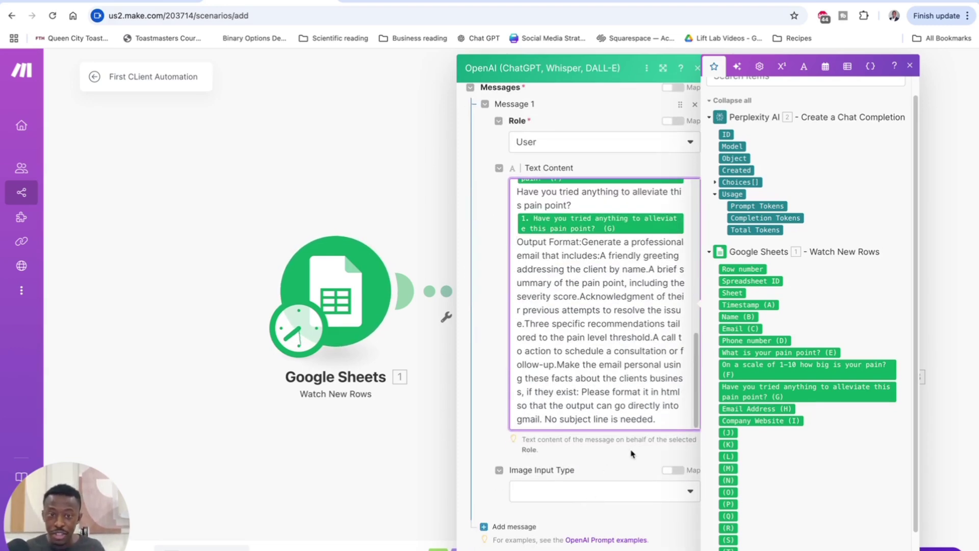
scroll(599, 448, "down", 1)
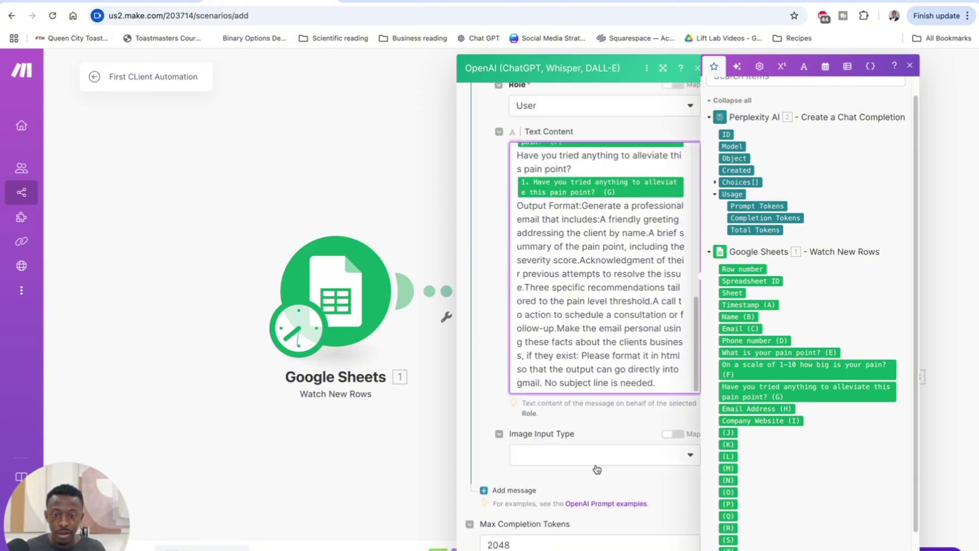
scroll(597, 468, "down", 2)
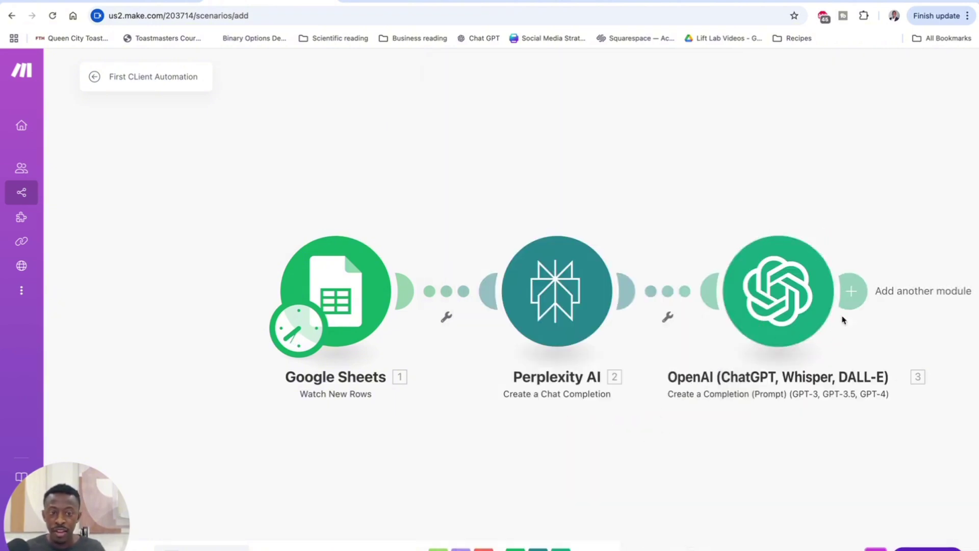
Step: Add a Gmail Create a Draft module after OpenAI, found by searching 'gmai'
left_click(851, 291)
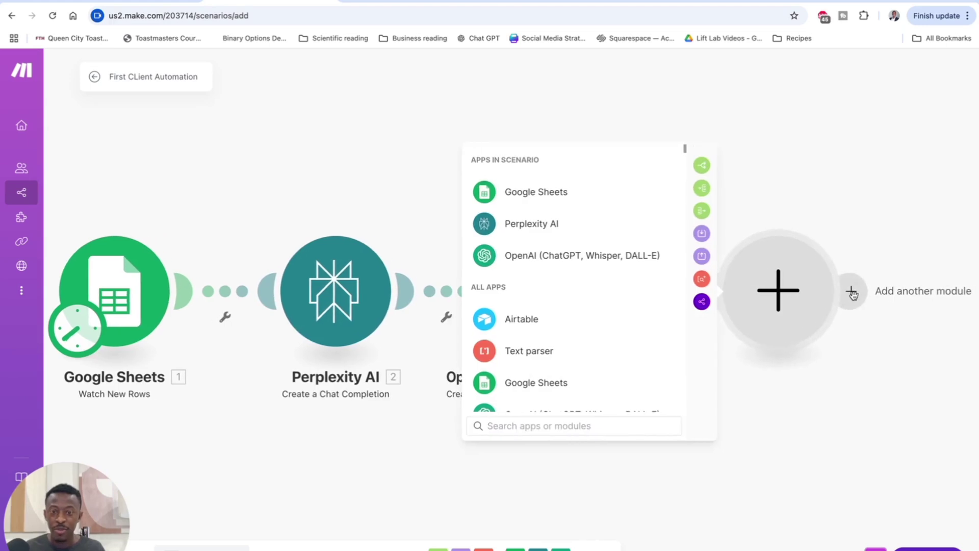
type("gmai")
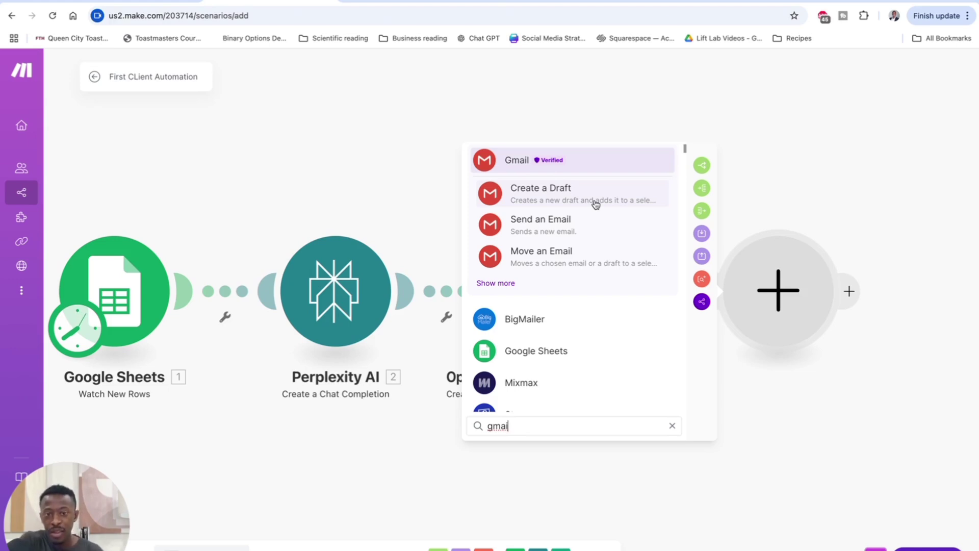
left_click(577, 199)
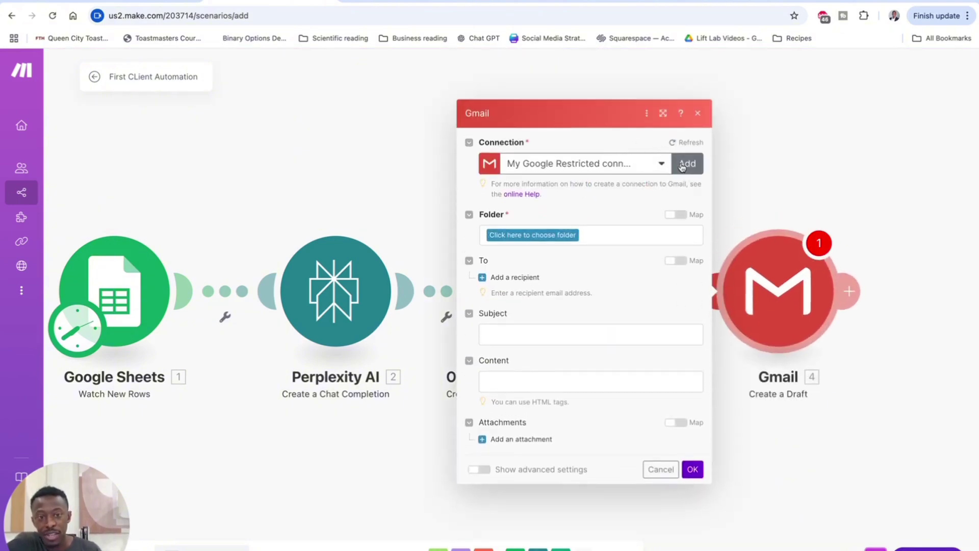
Step: Switch the Gmail step to another Google connection, save to the Drafts folder, and add a recipient
left_click(637, 168)
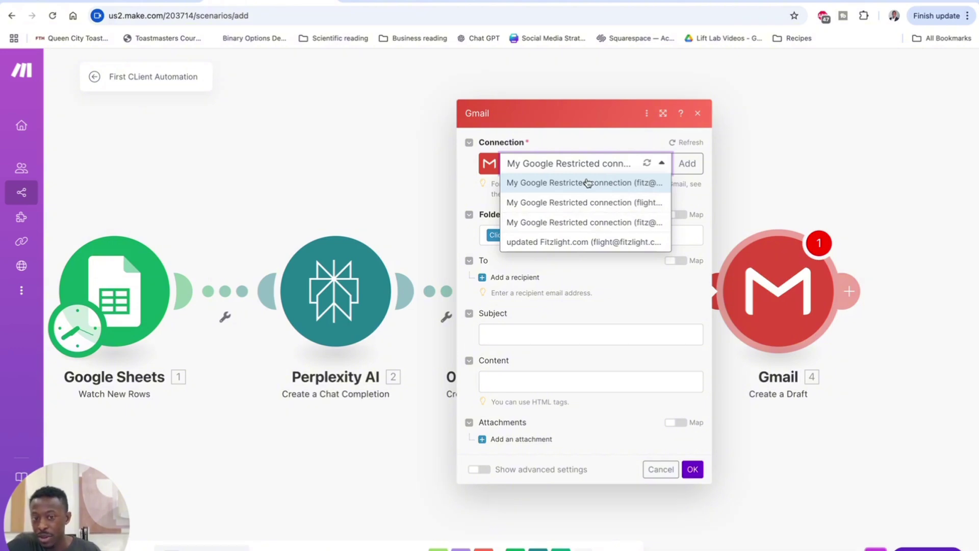
left_click(570, 243)
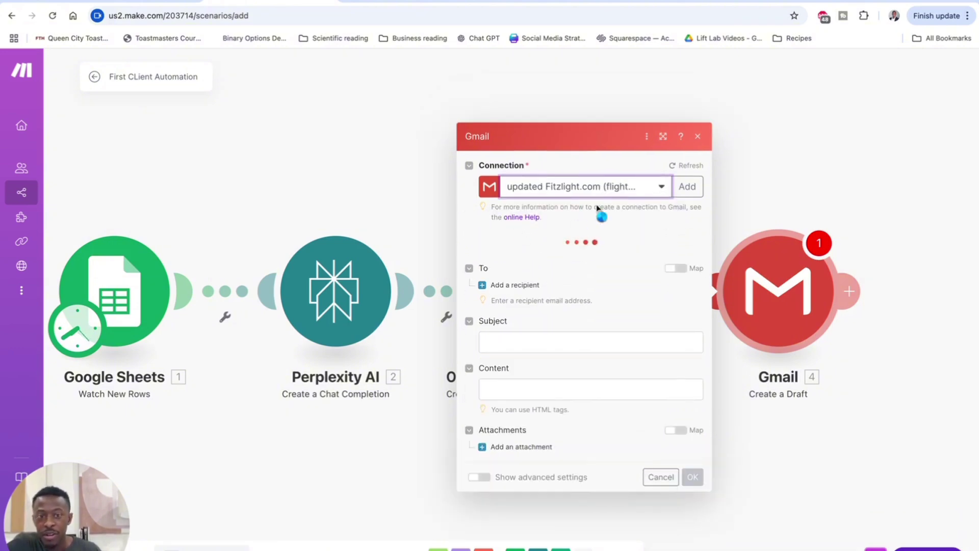
left_click(553, 239)
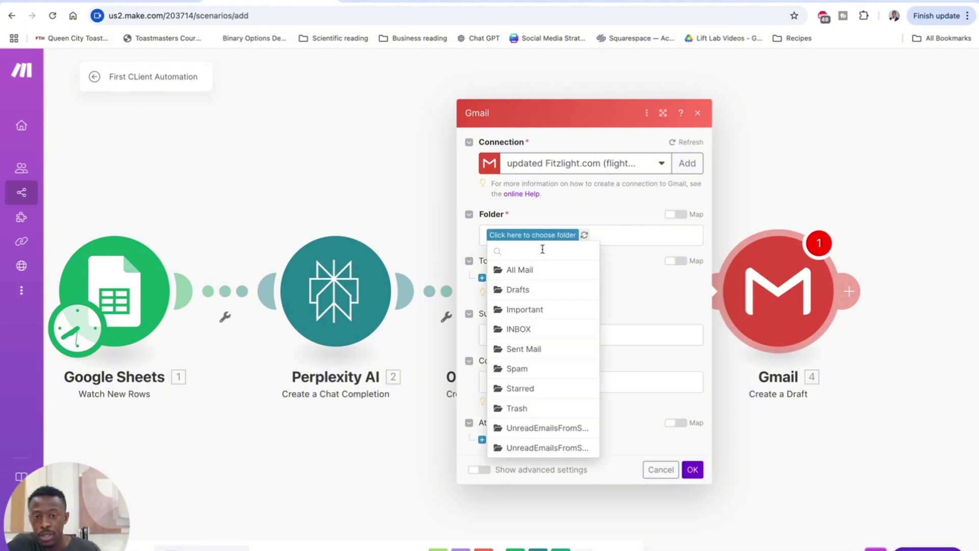
left_click(533, 290)
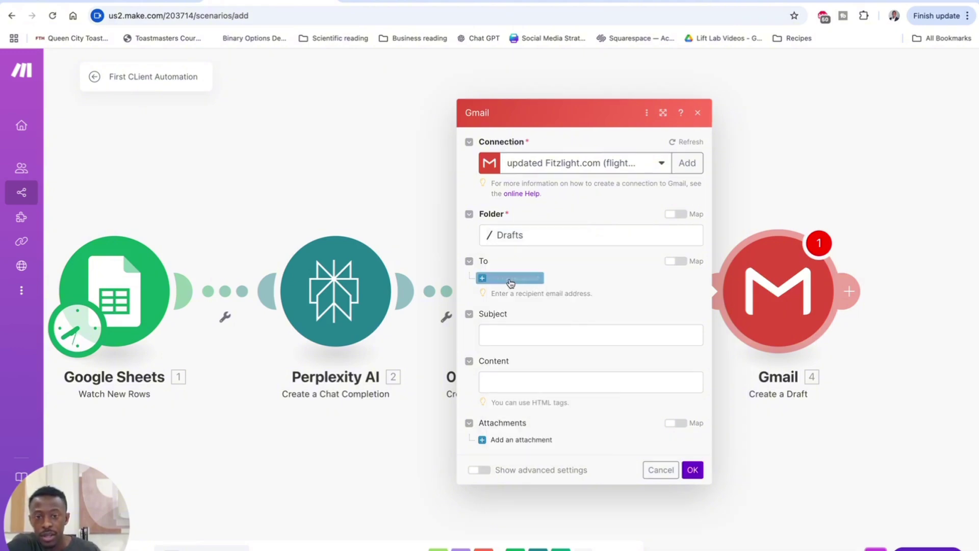
left_click(514, 278)
Step: Map the sheet's Email (C) to Email address 1 and OpenAI's Result to Content, then save
left_click(513, 276)
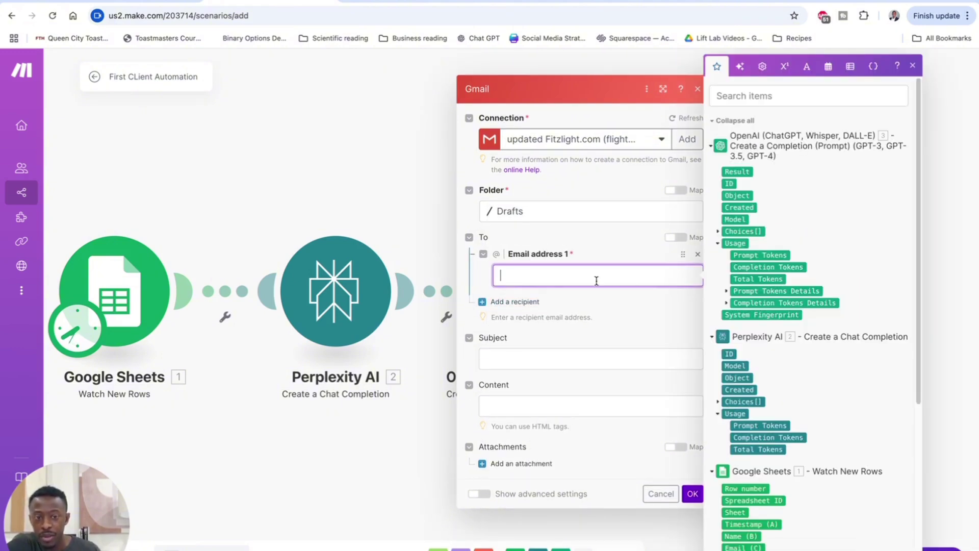
scroll(748, 237, "down", 5)
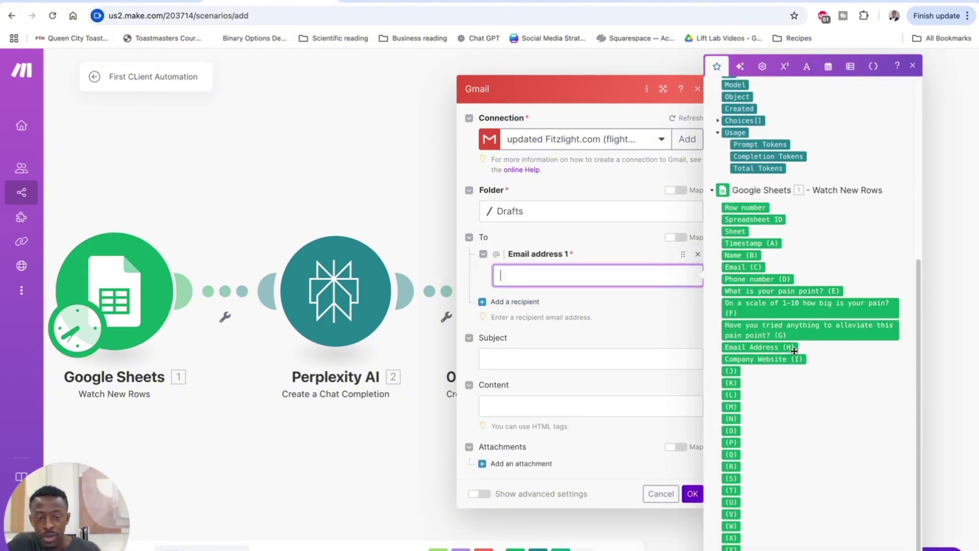
left_click(742, 267)
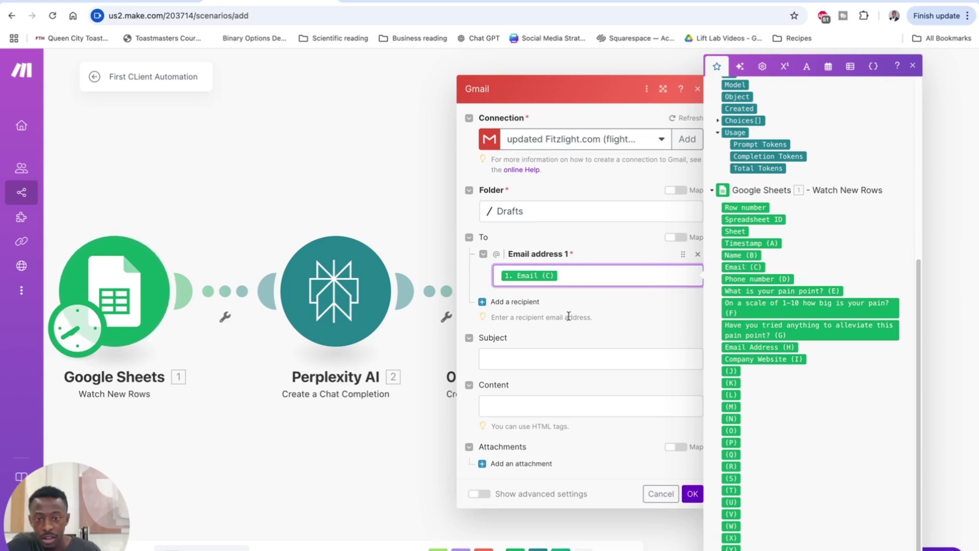
left_click(525, 352)
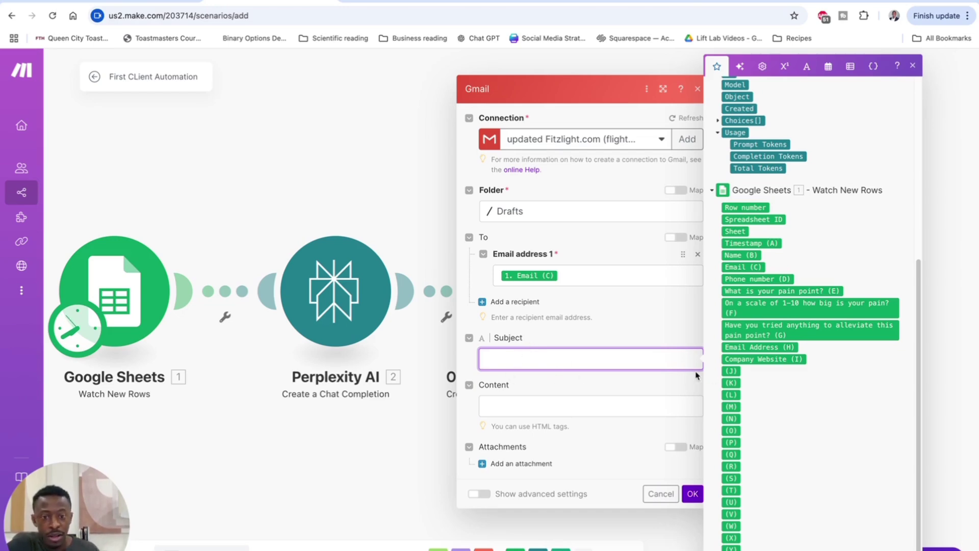
left_click(535, 402)
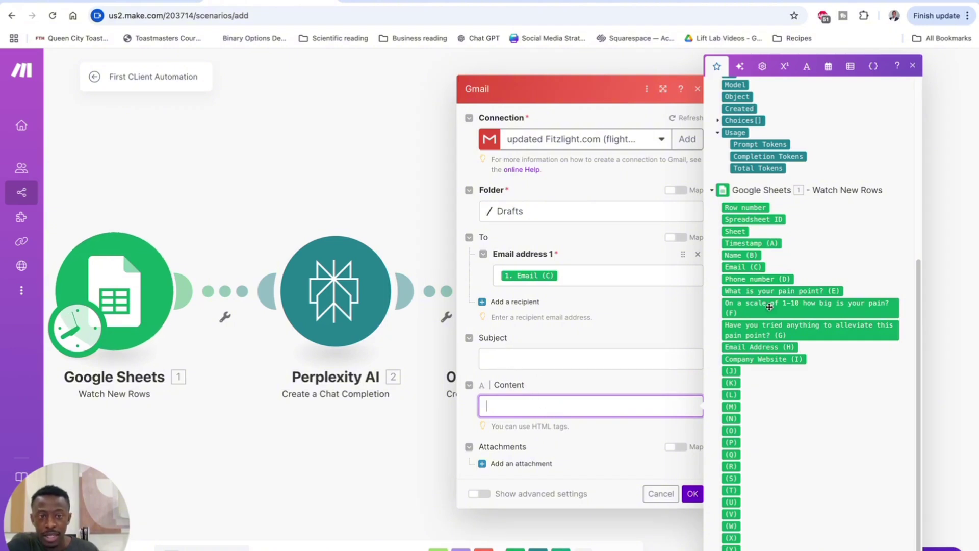
scroll(766, 302, "up", 5)
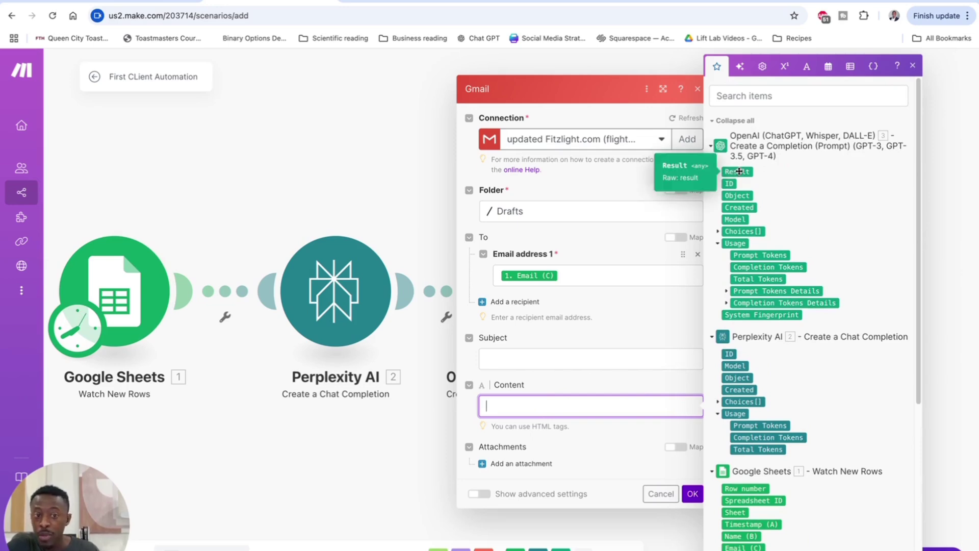
left_click(739, 172)
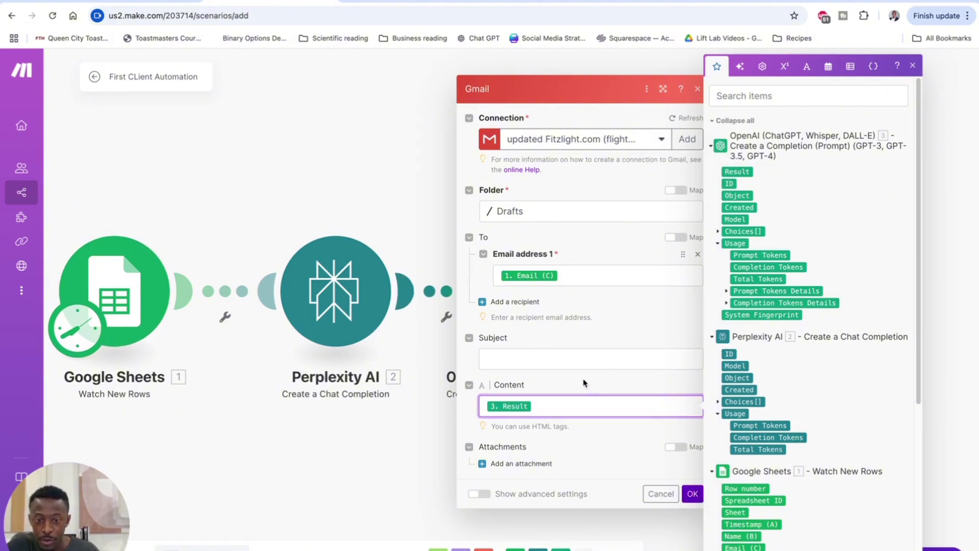
left_click(692, 493)
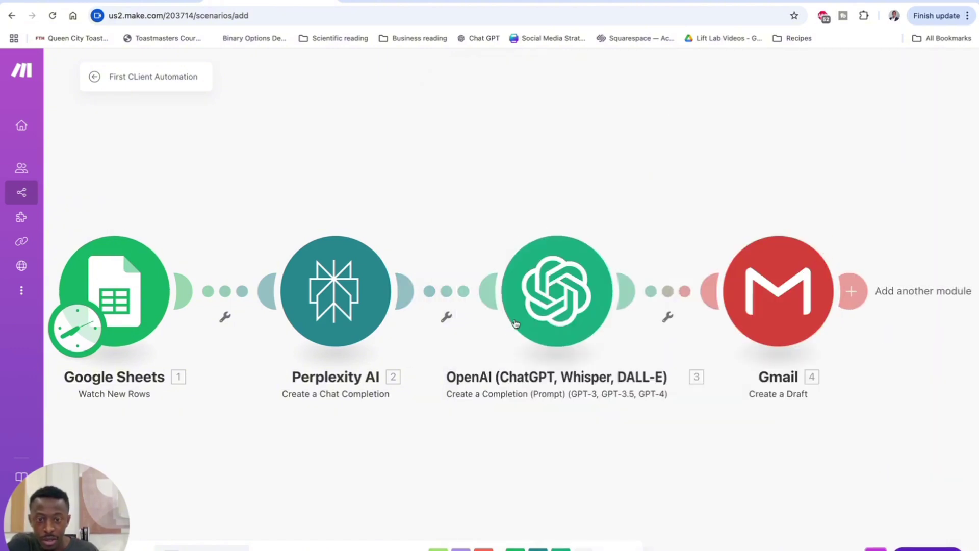
Step: Insert Perplexity's Choices[] Message.Content into the OpenAI prompt, moving the html request to its own line
left_click(596, 341)
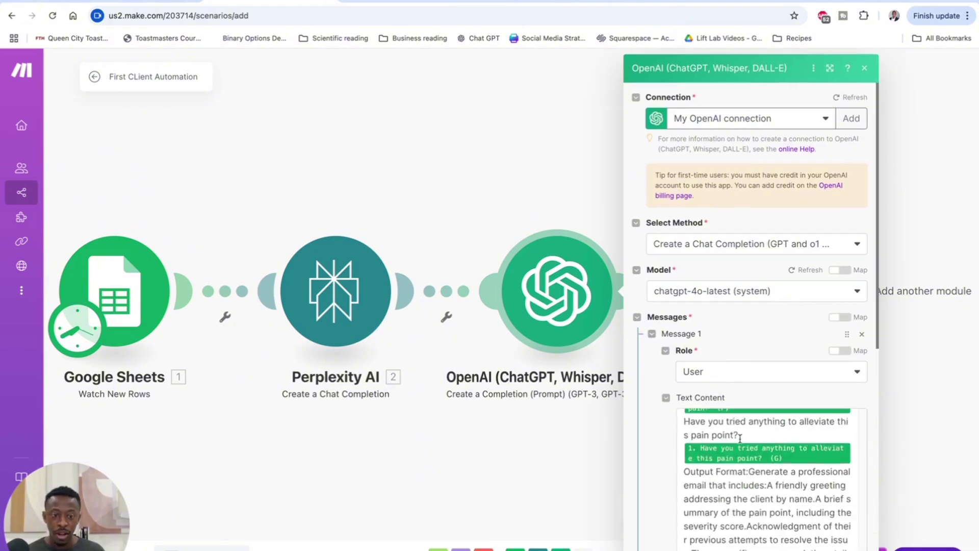
scroll(739, 437, "down", 5)
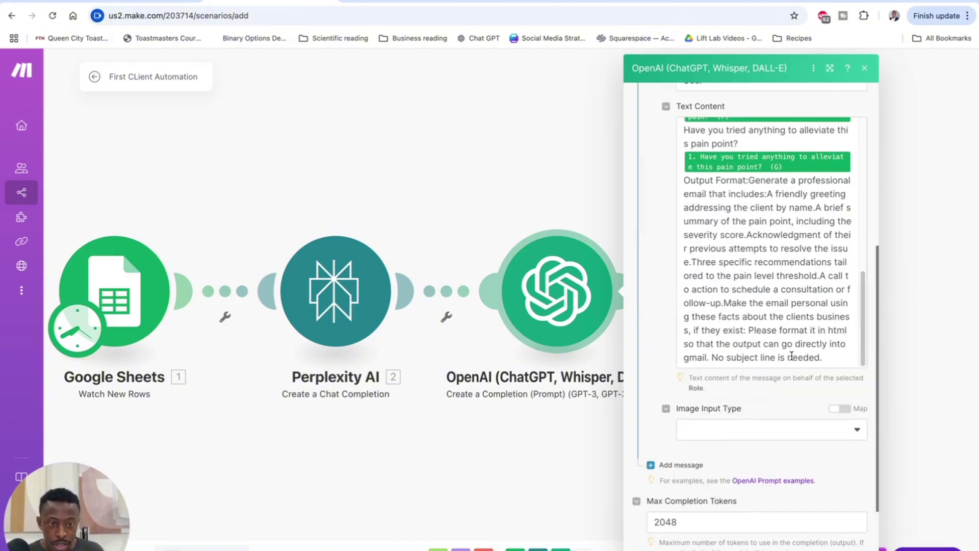
left_click(750, 330)
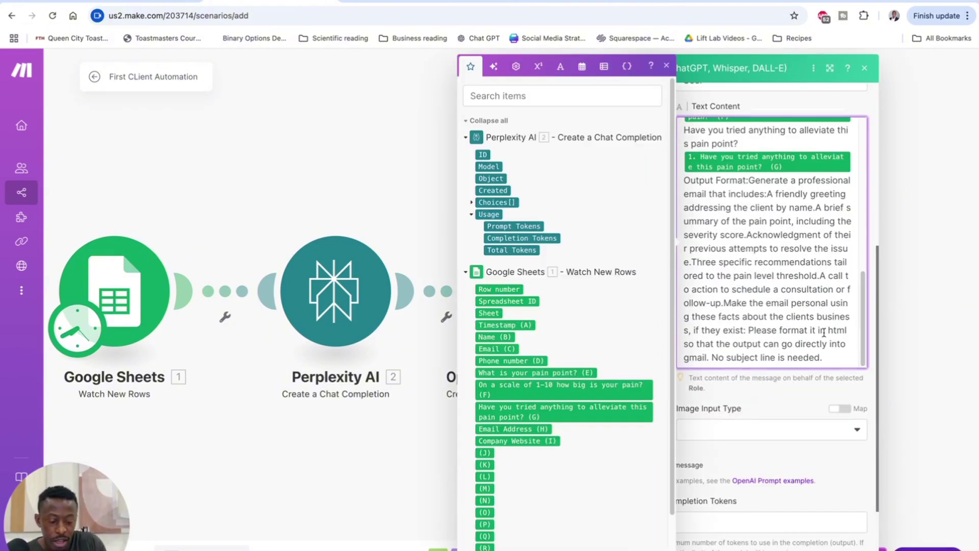
key("Return")
key("Return")
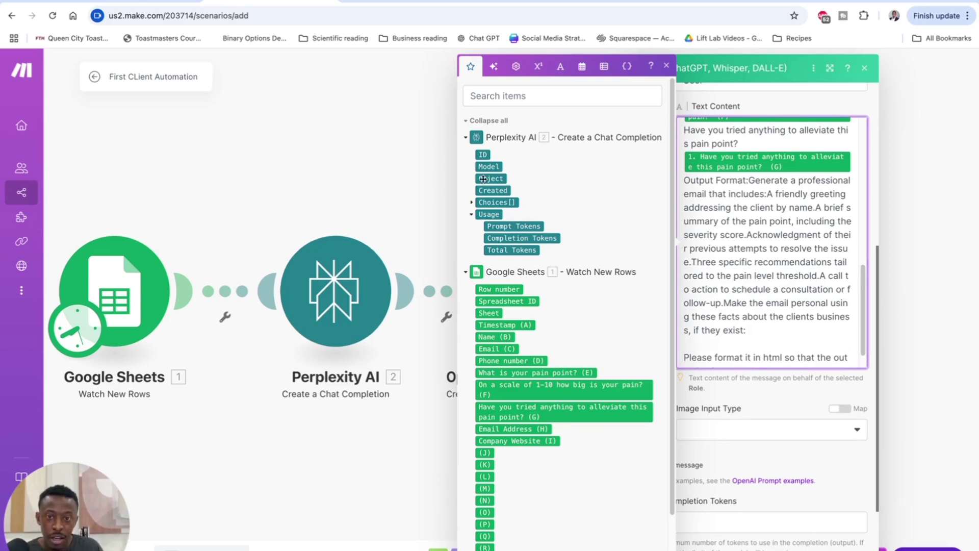
left_click(471, 203)
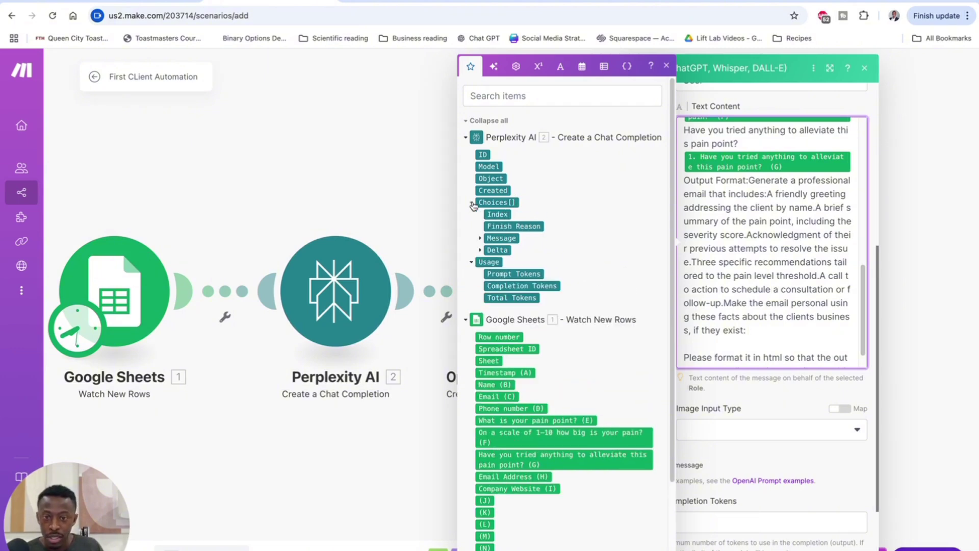
left_click(480, 238)
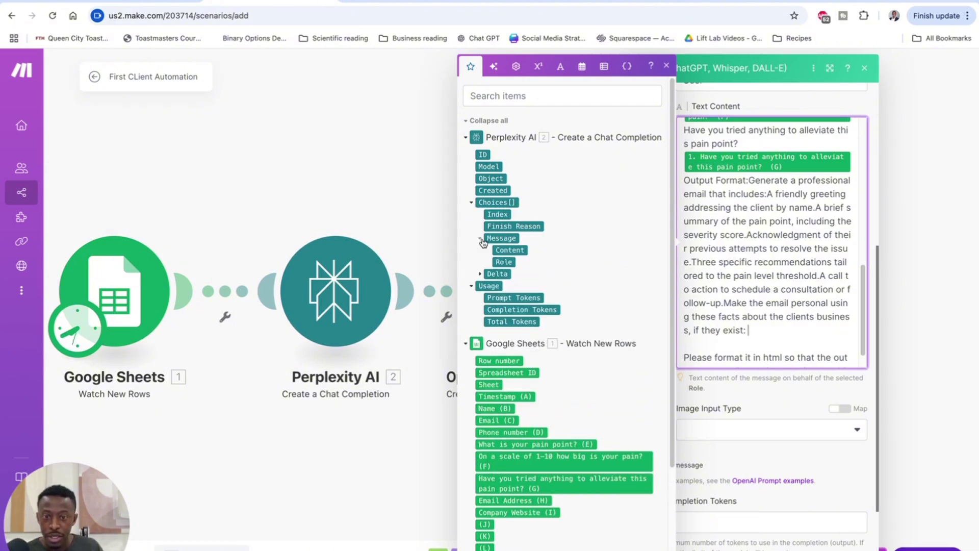
left_click(509, 250)
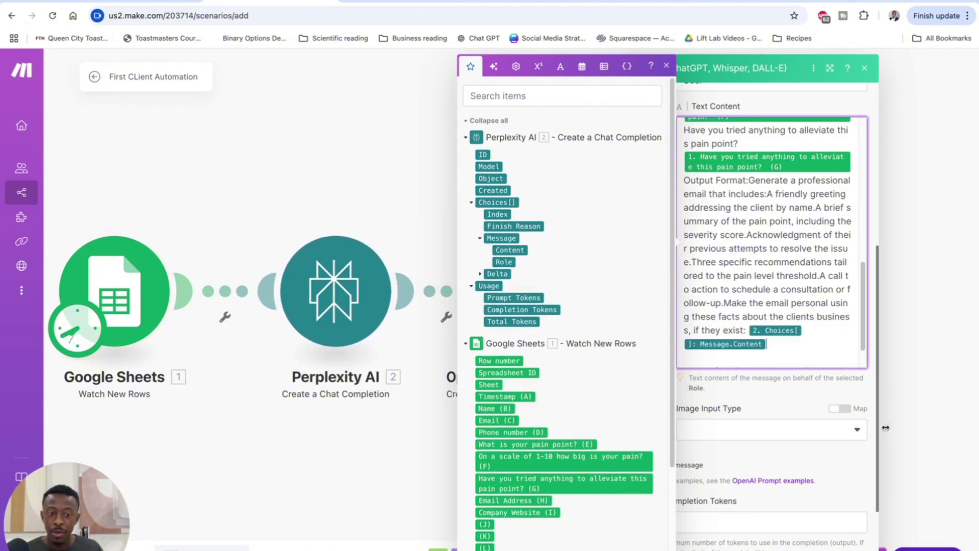
key("Escape")
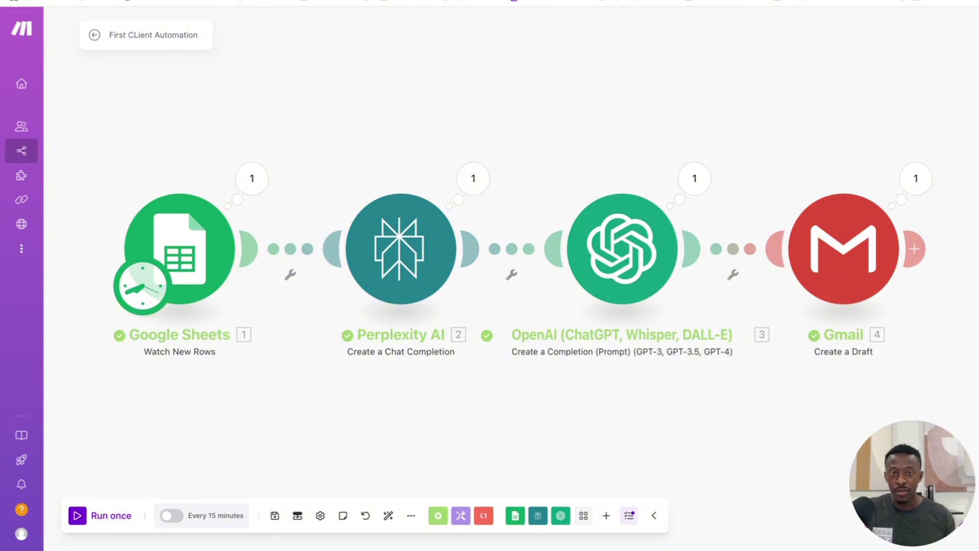
Step: Open the newest (no subject) draft in Gmail's Drafts and inspect its body, including the stray ```html line
left_click(637, 3)
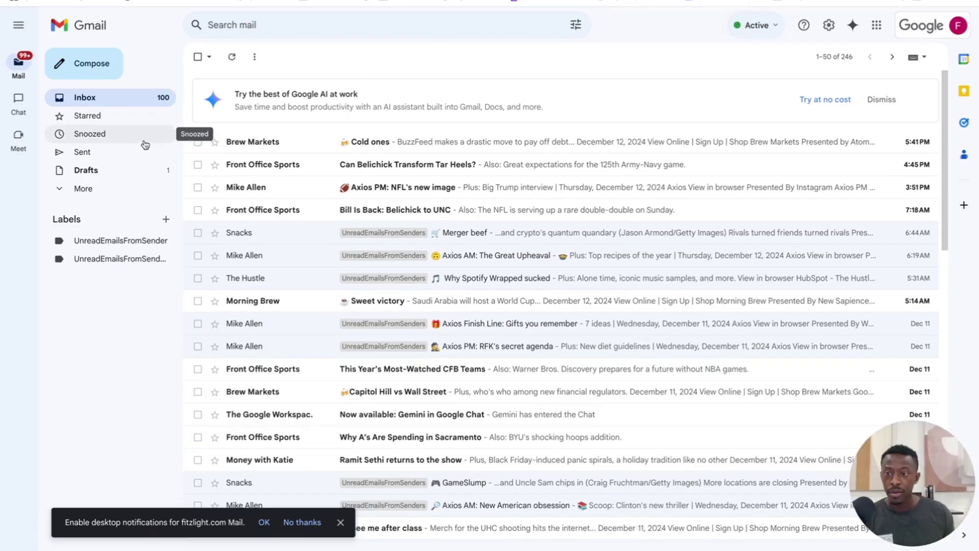
left_click(111, 174)
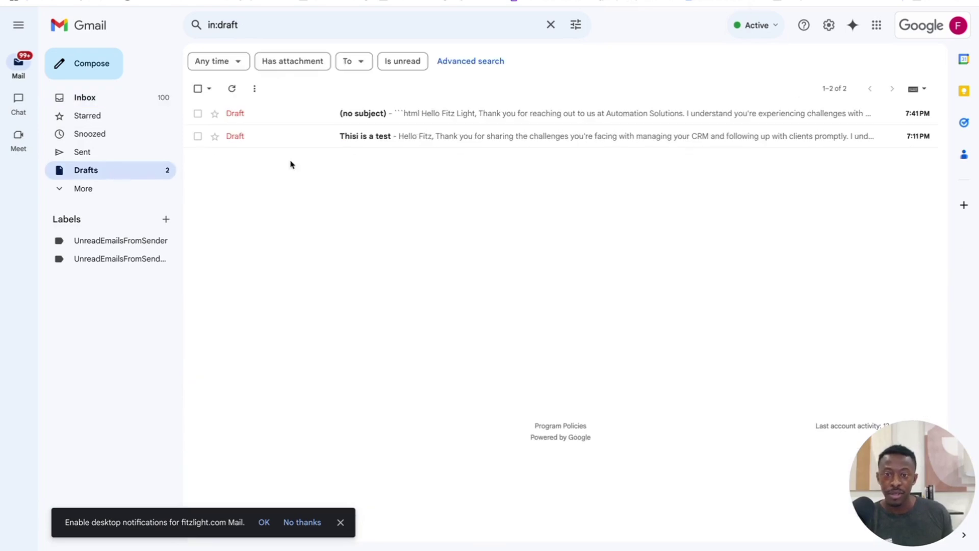
left_click(434, 117)
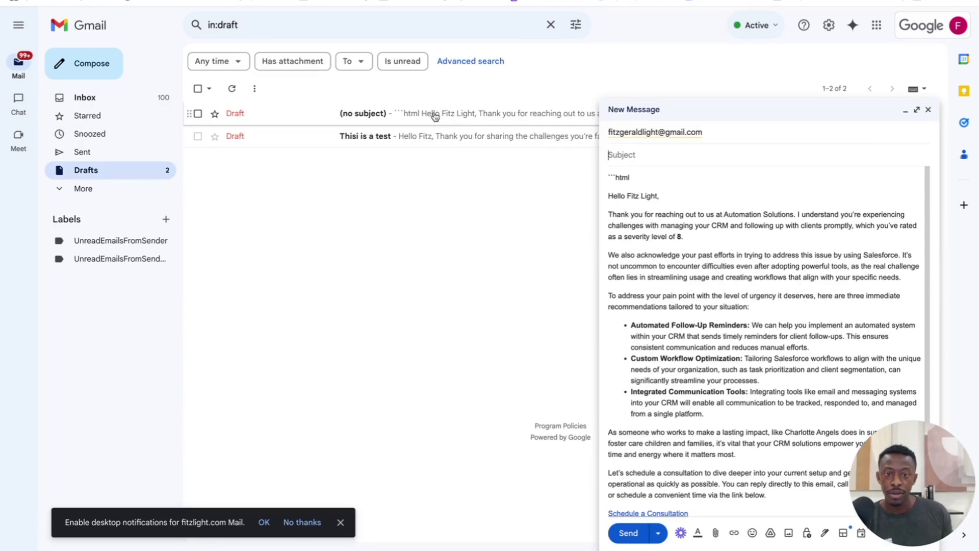
left_click(632, 154)
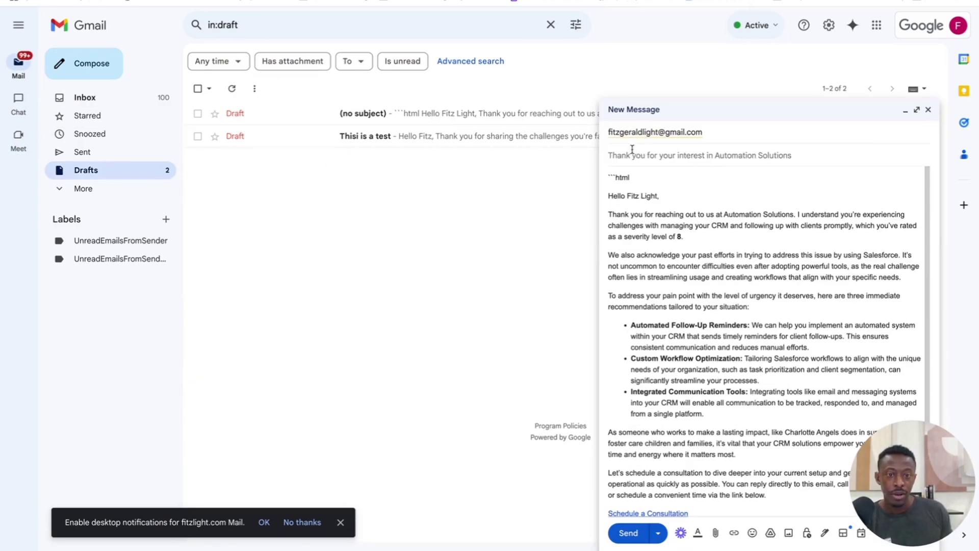
scroll(715, 261, "down", 1)
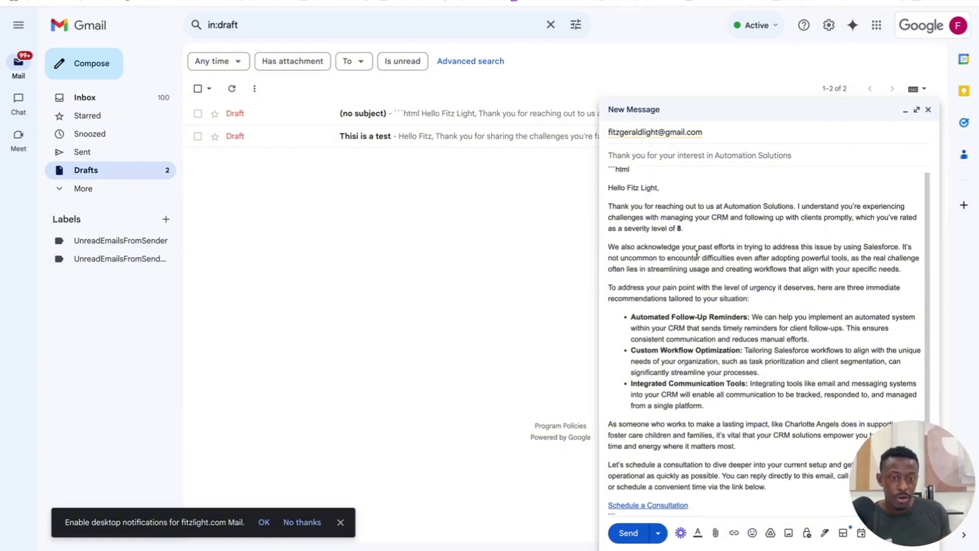
scroll(670, 252, "up", 1)
scroll(651, 241, "down", 1)
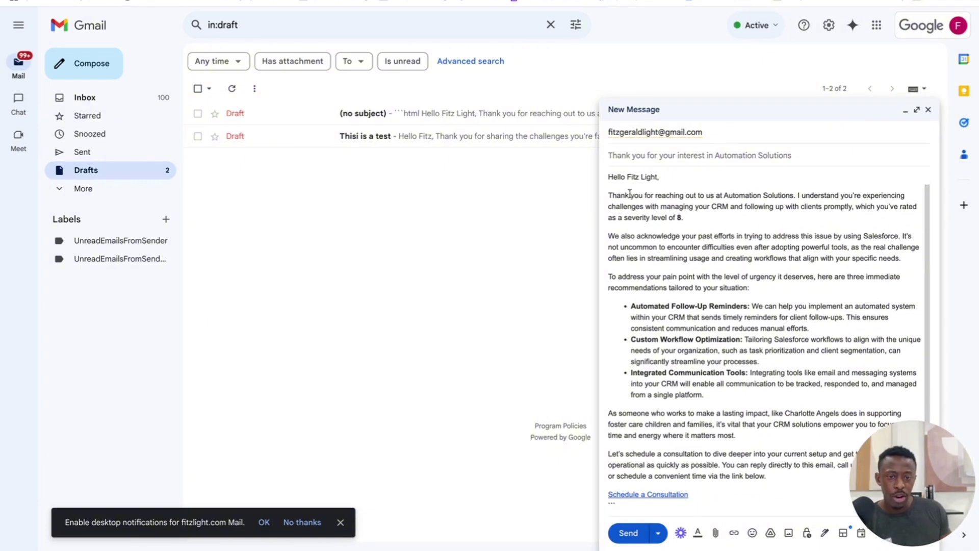
scroll(635, 193, "up", 1)
left_click(636, 178)
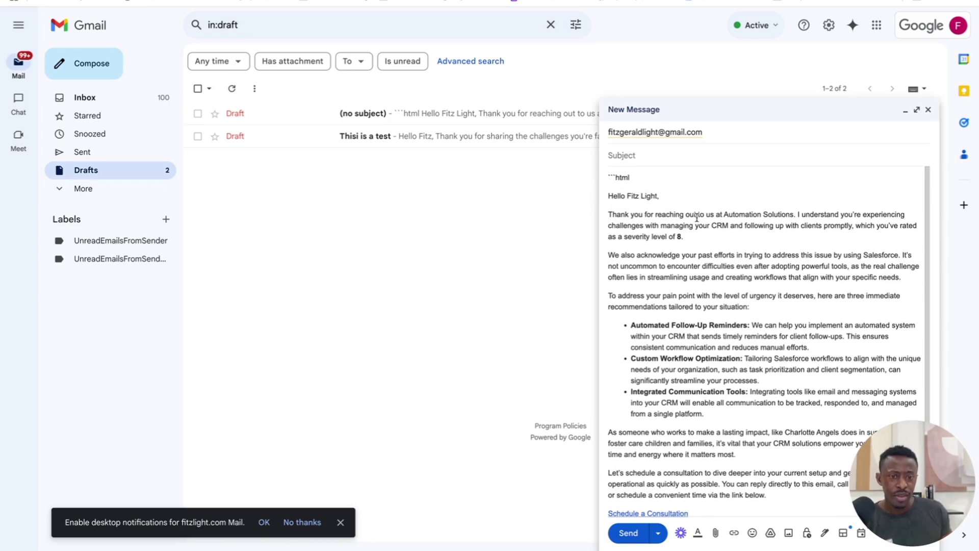
scroll(695, 221, "down", 1)
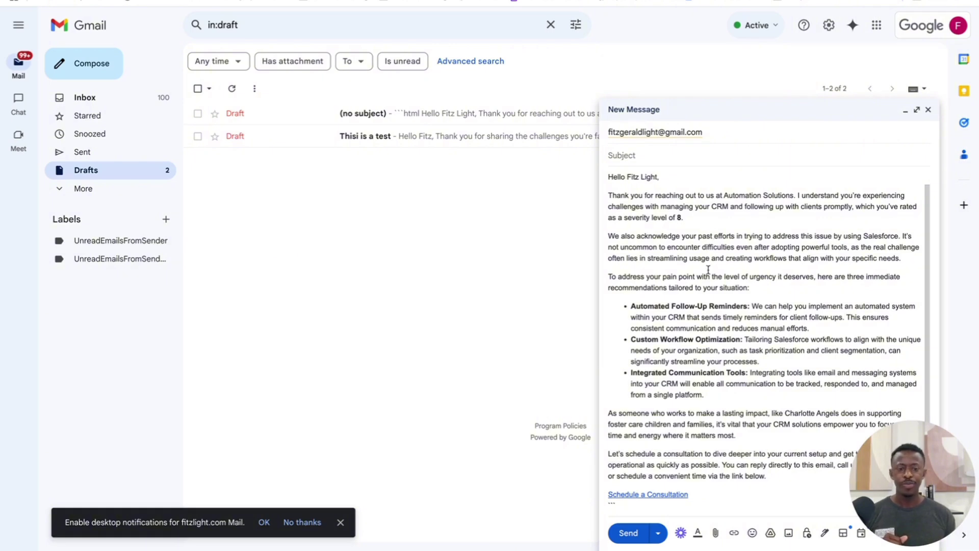
scroll(708, 269, "up", 1)
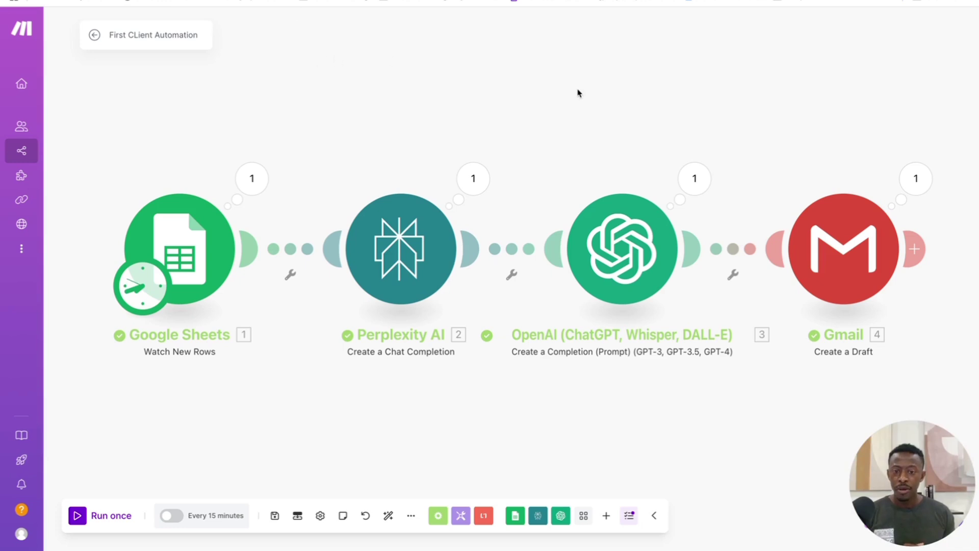
Step: Inspect the OpenAI module's HTML Result output, noting the leading ```html marker line
left_click(697, 177)
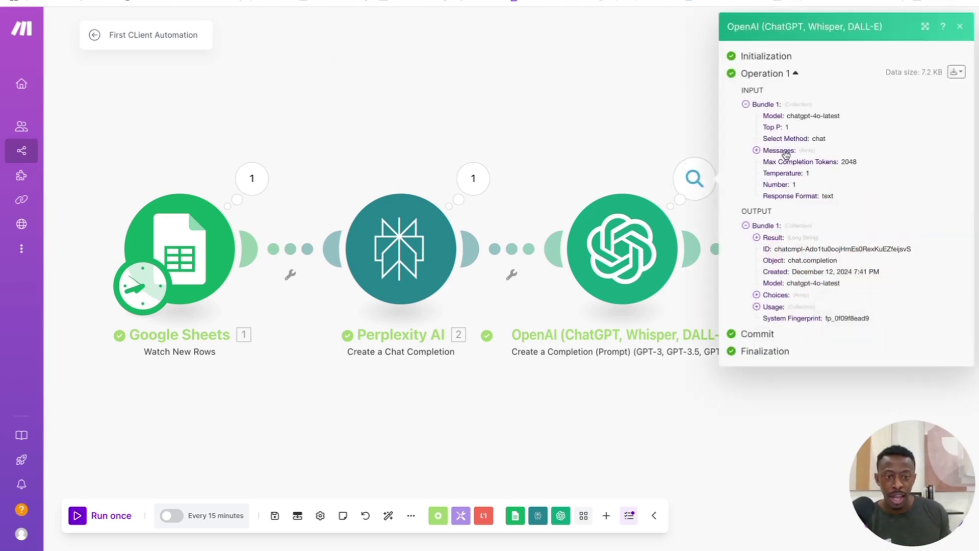
left_click(756, 237)
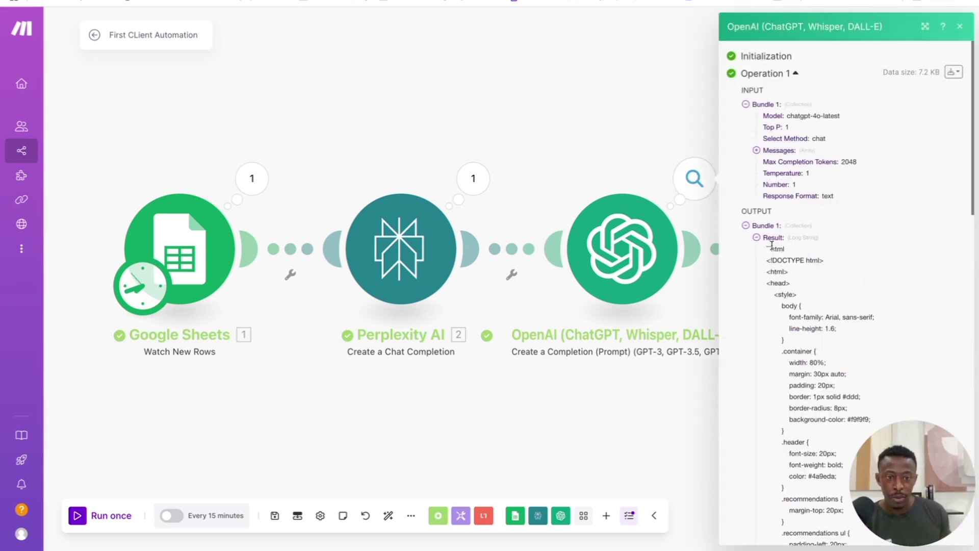
left_click_drag(785, 249, 767, 250)
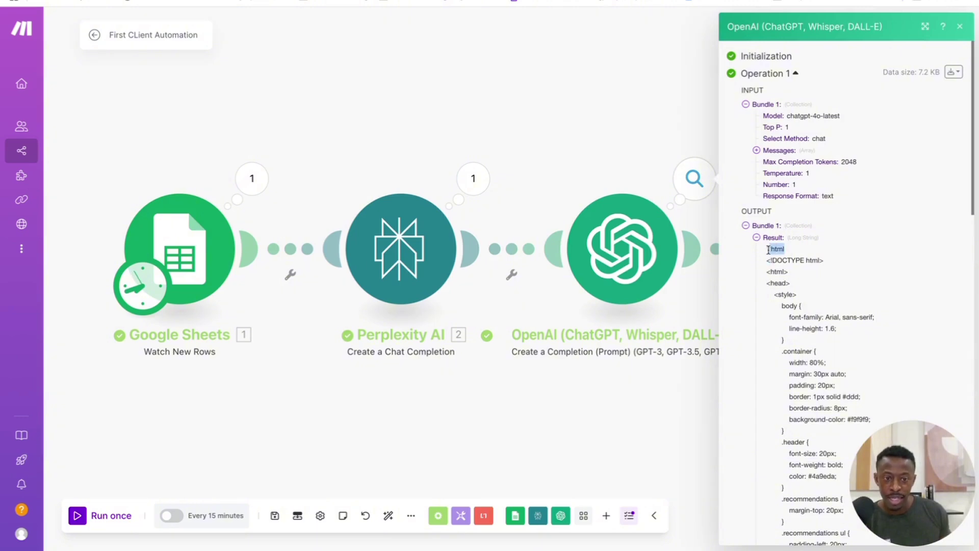
left_click(803, 260)
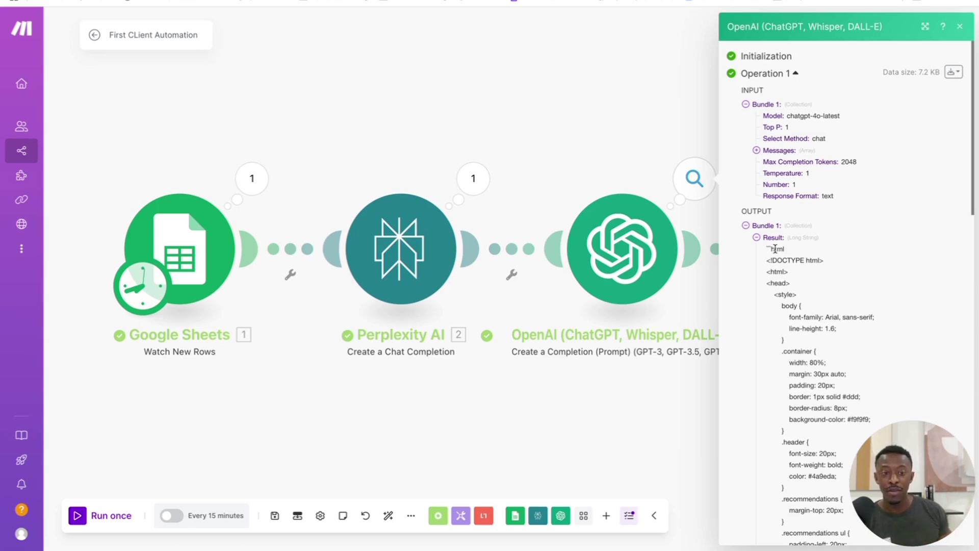
left_click_drag(767, 250, 780, 257)
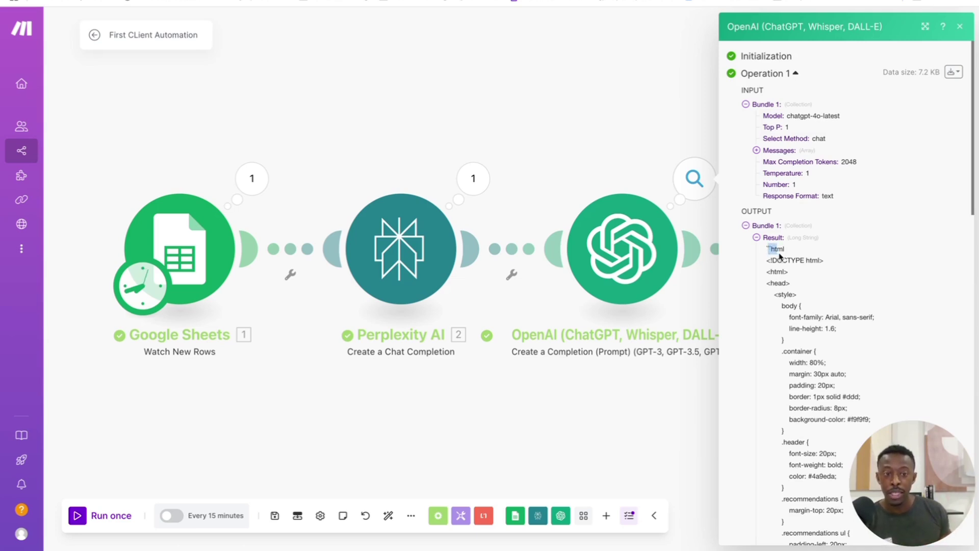
scroll(786, 269, "down", 2)
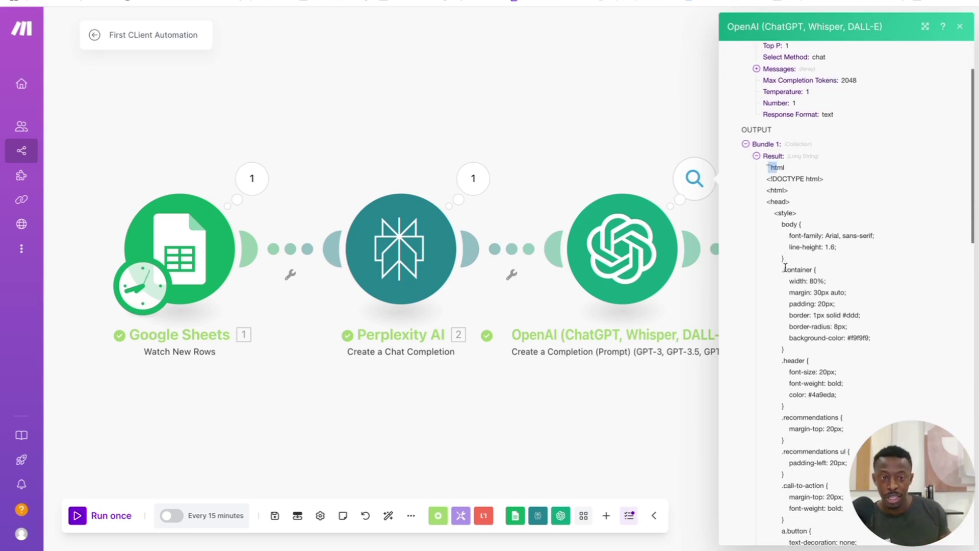
triple_click(785, 168)
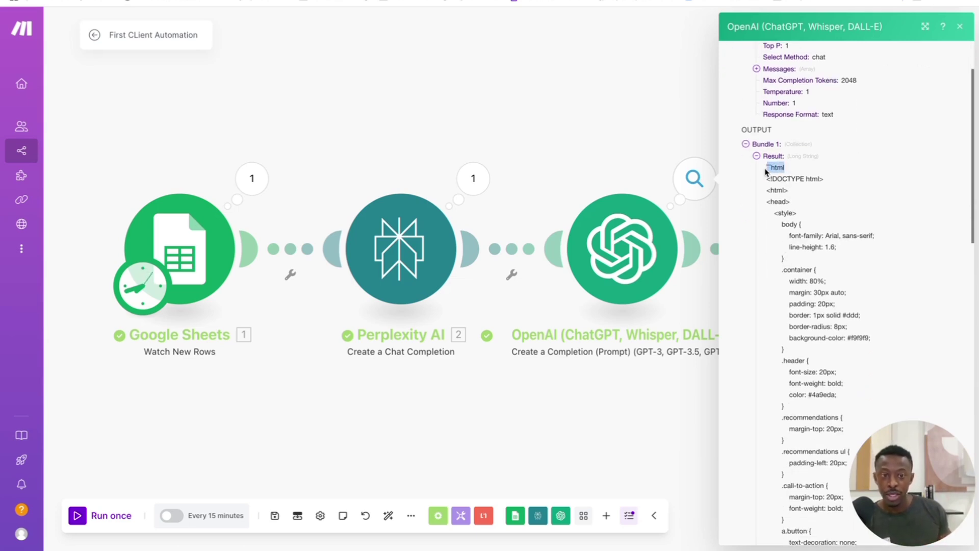
left_click(639, 144)
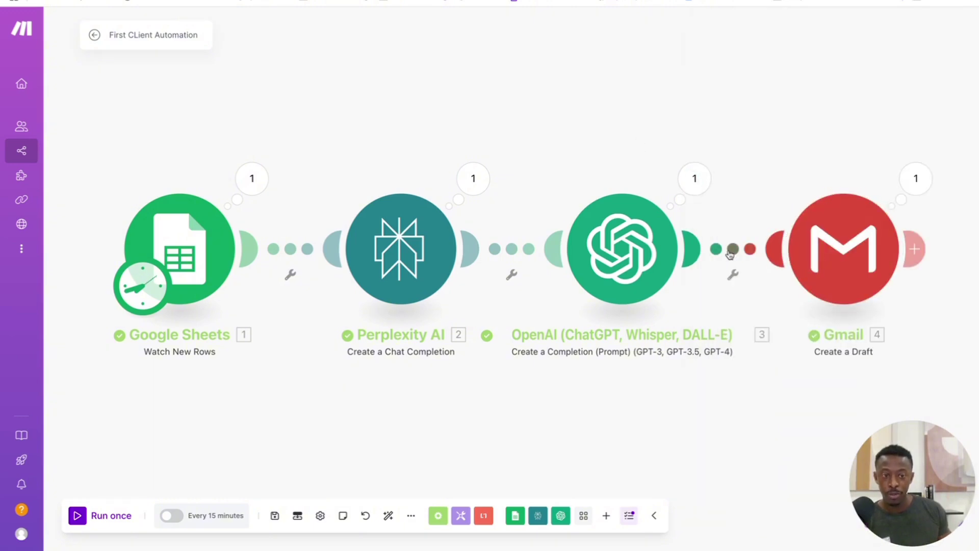
Step: Delete the Gmail module and add a Text parser Match pattern module after OpenAI
right_click(840, 246)
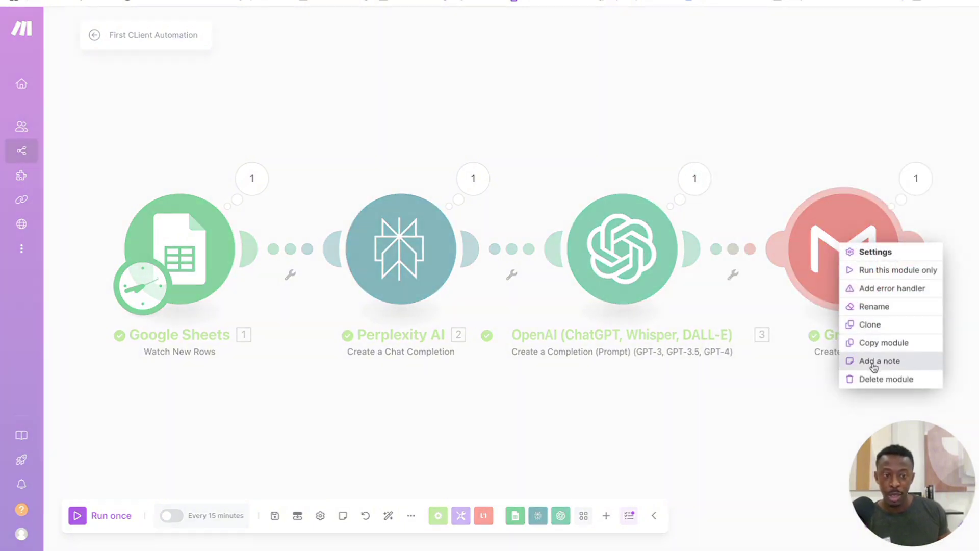
left_click(884, 381)
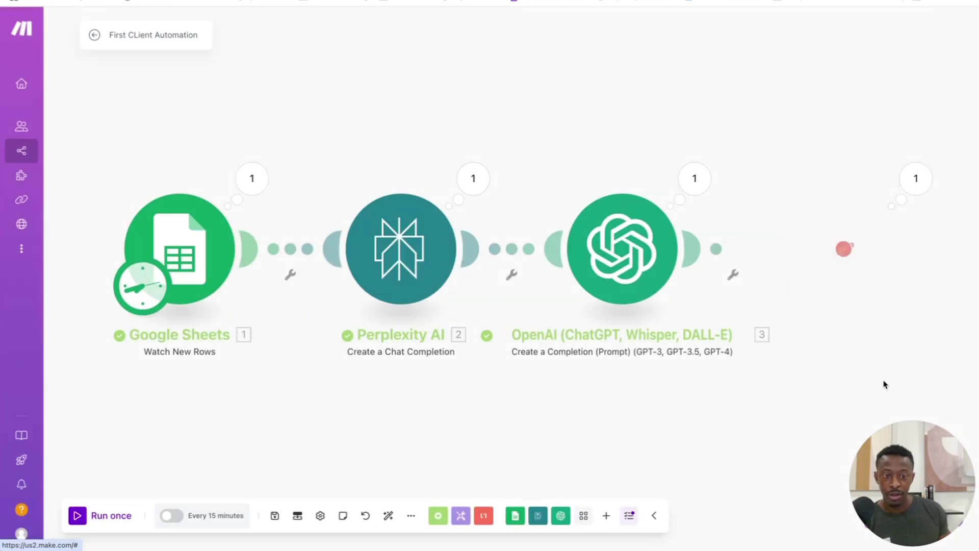
left_click(695, 254)
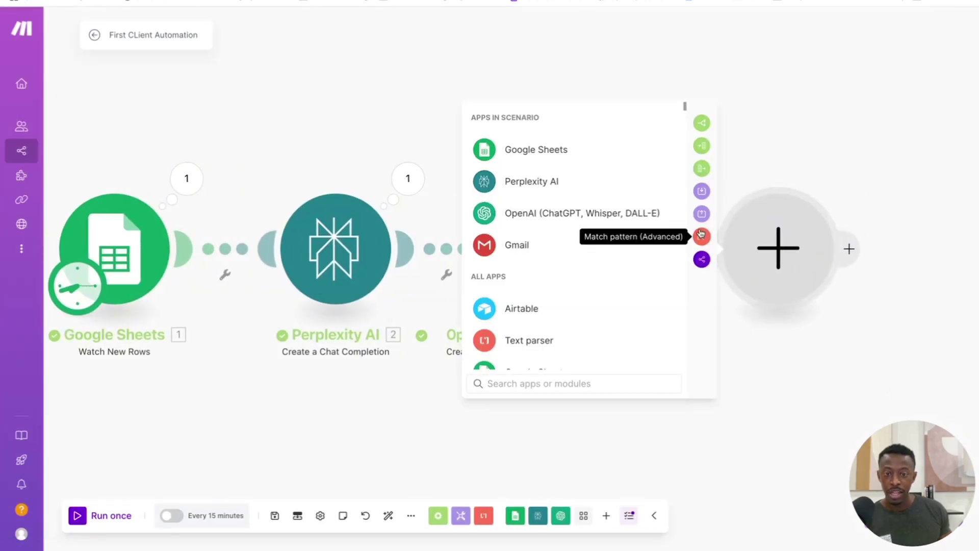
type("text")
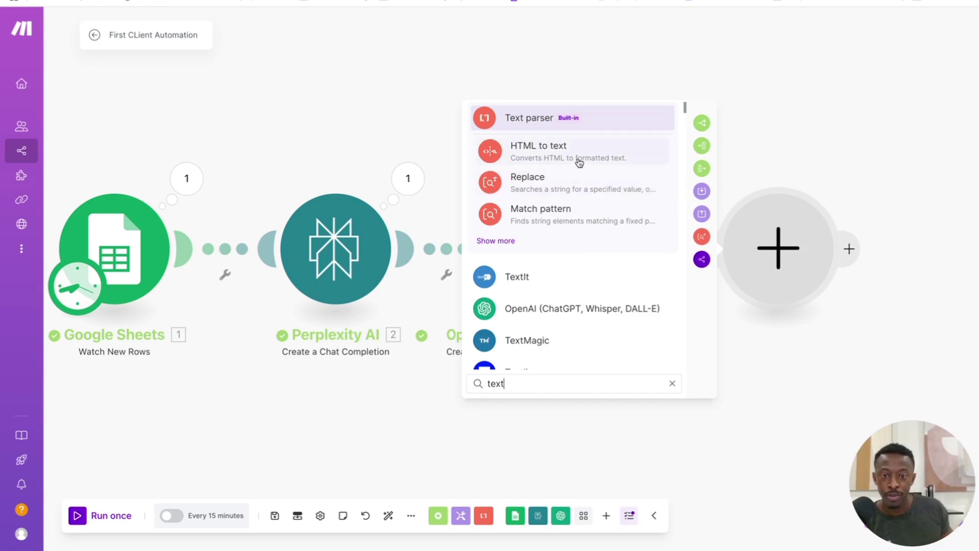
left_click(576, 221)
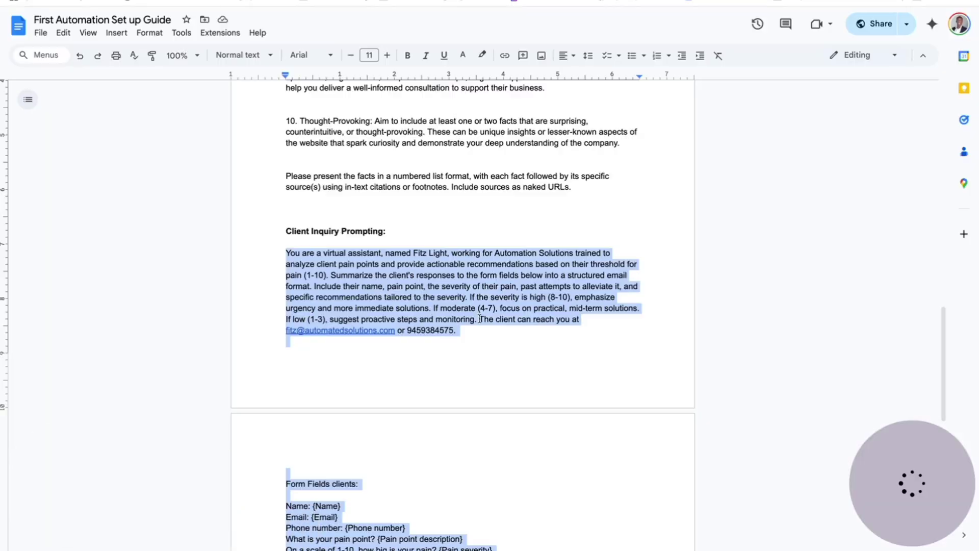
Step: Copy the Text Parser Code regex from the setup guide, then return to Make
scroll(480, 318, "down", 10)
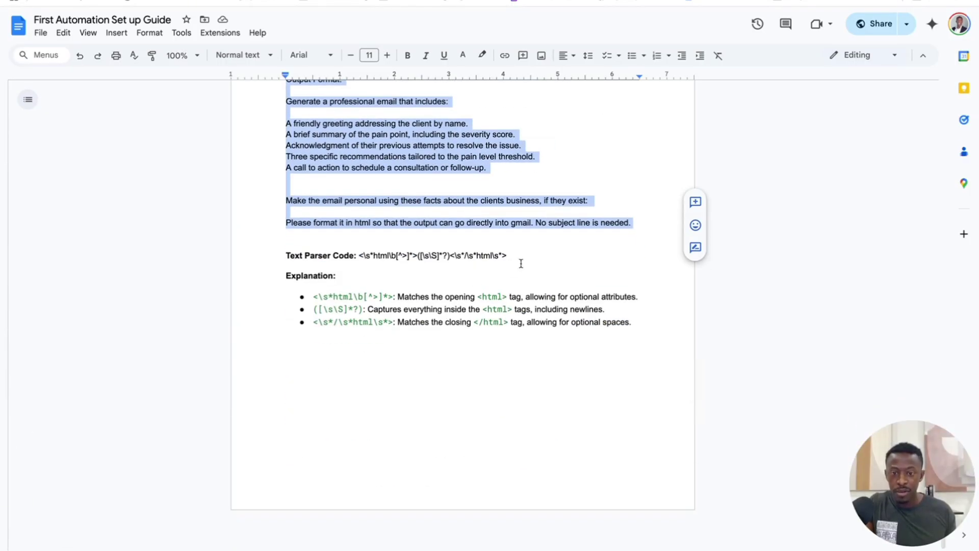
left_click_drag(521, 263, 359, 256)
key("ctrl+c")
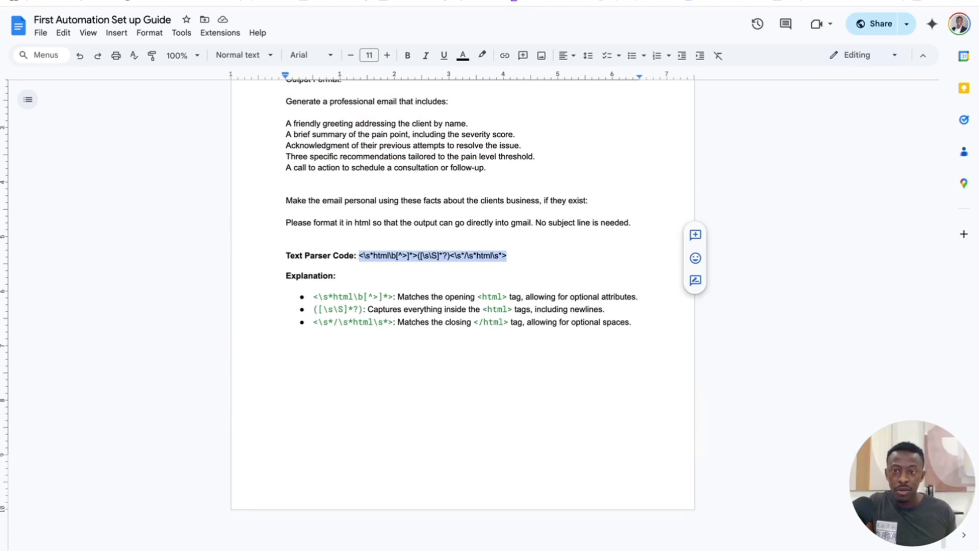
left_click(449, 1)
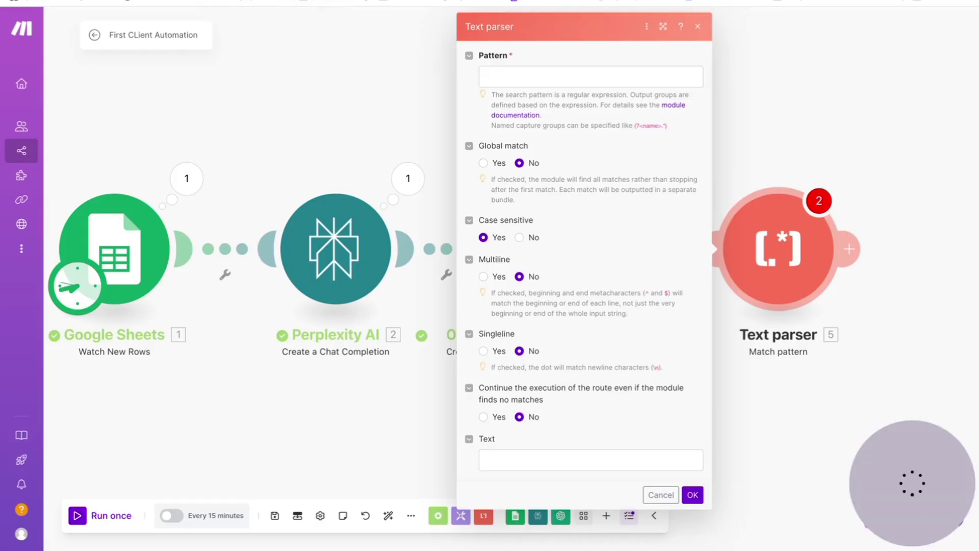
Step: Paste the regex as Pattern, enable Singleline, map OpenAI's 3. Result as Text, and save
left_click(515, 76)
key("ctrl+v")
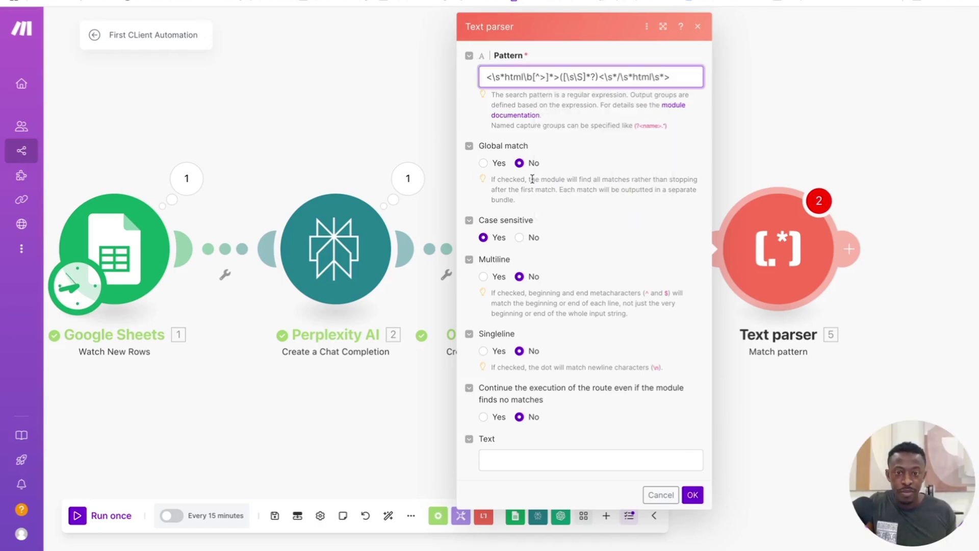
left_click(484, 351)
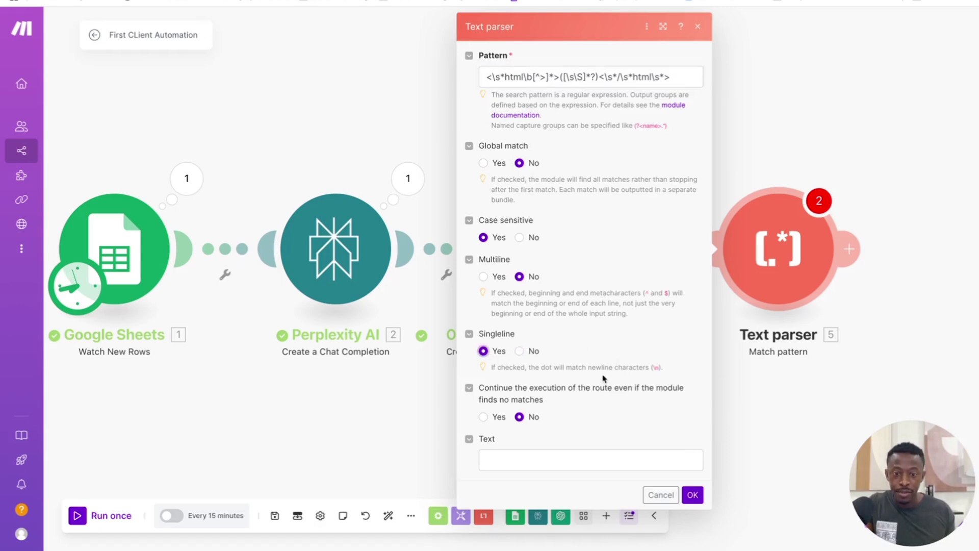
left_click(526, 459)
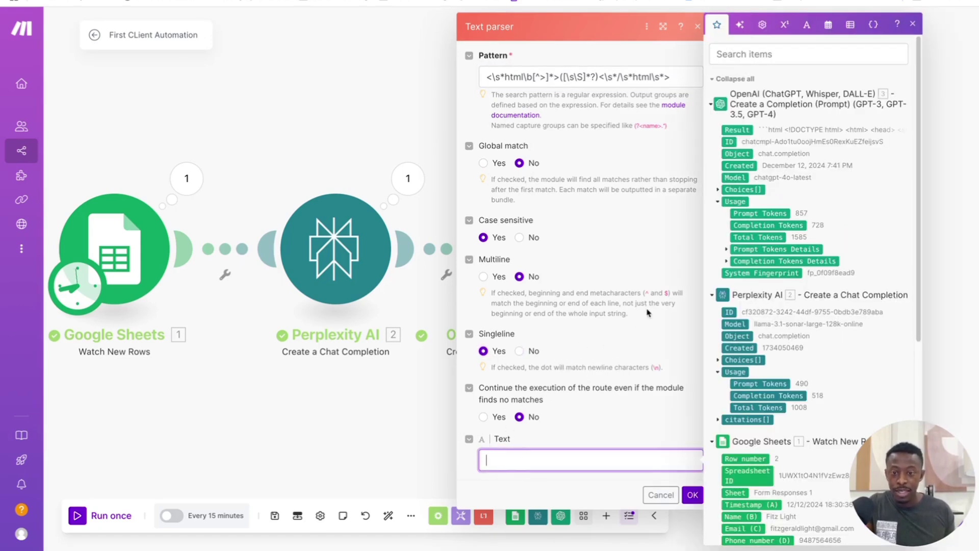
left_click(737, 129)
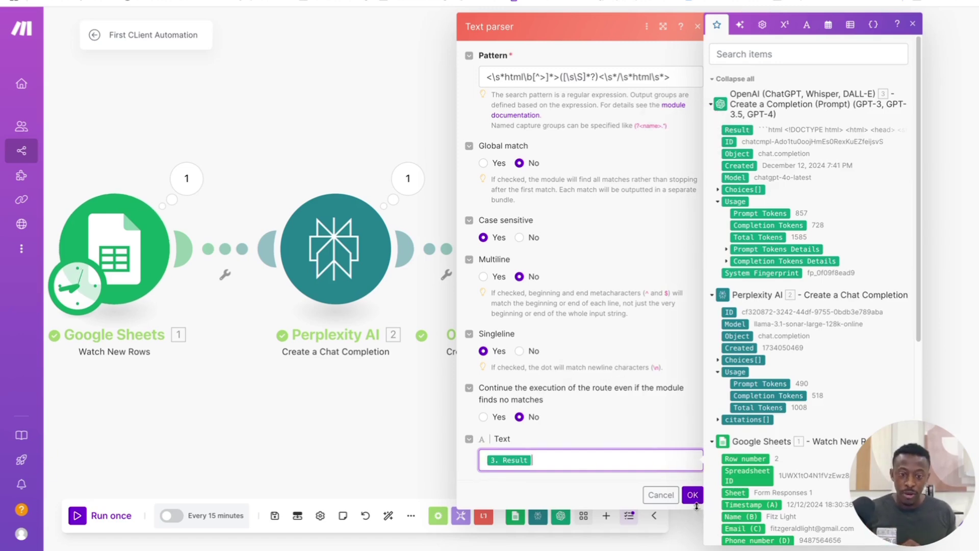
left_click(693, 495)
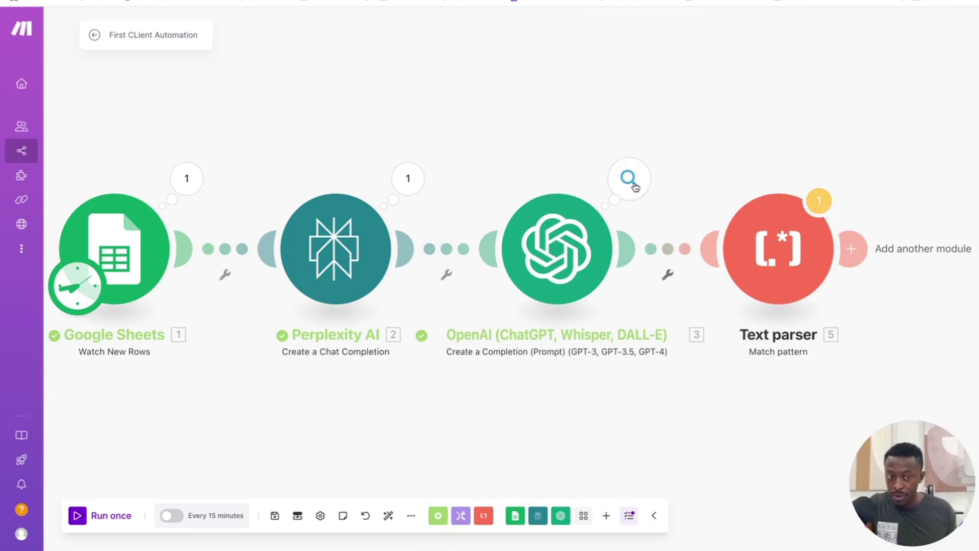
Step: Copy the full HTML Result from the OpenAI module's last run output
left_click(631, 185)
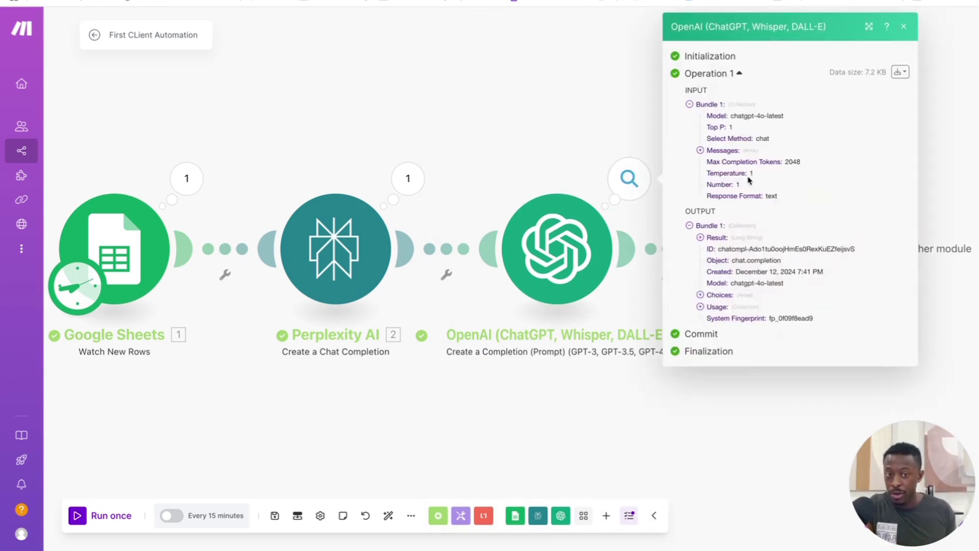
left_click(700, 238)
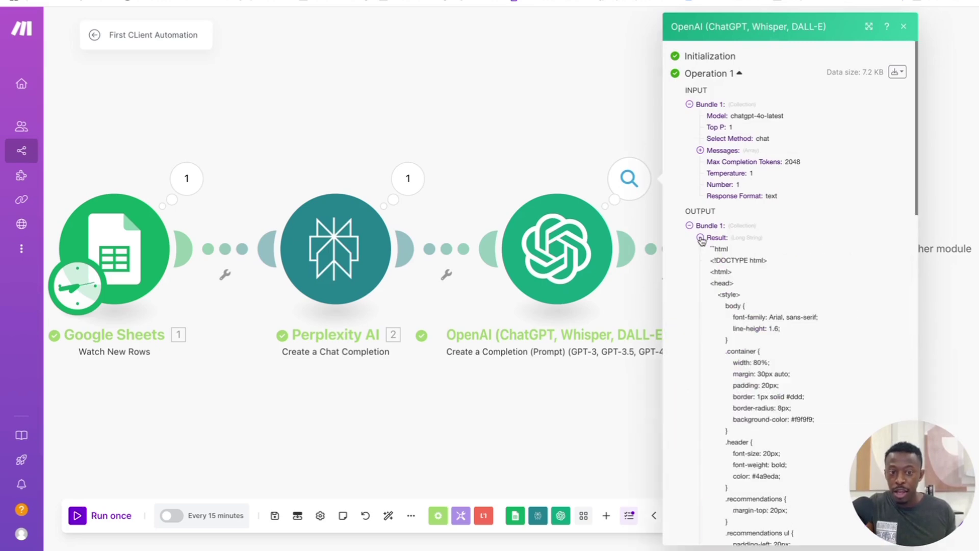
left_click_drag(710, 247, 724, 416)
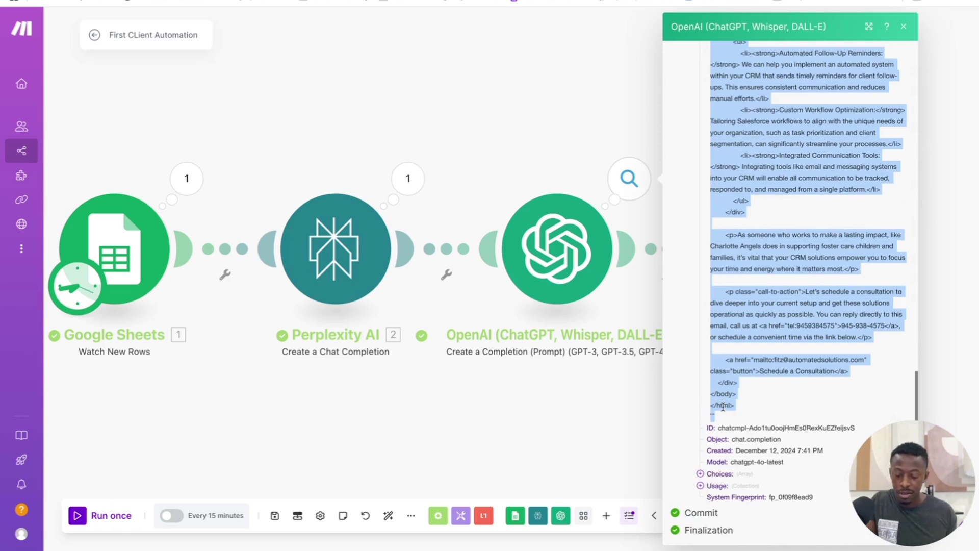
left_click(626, 134)
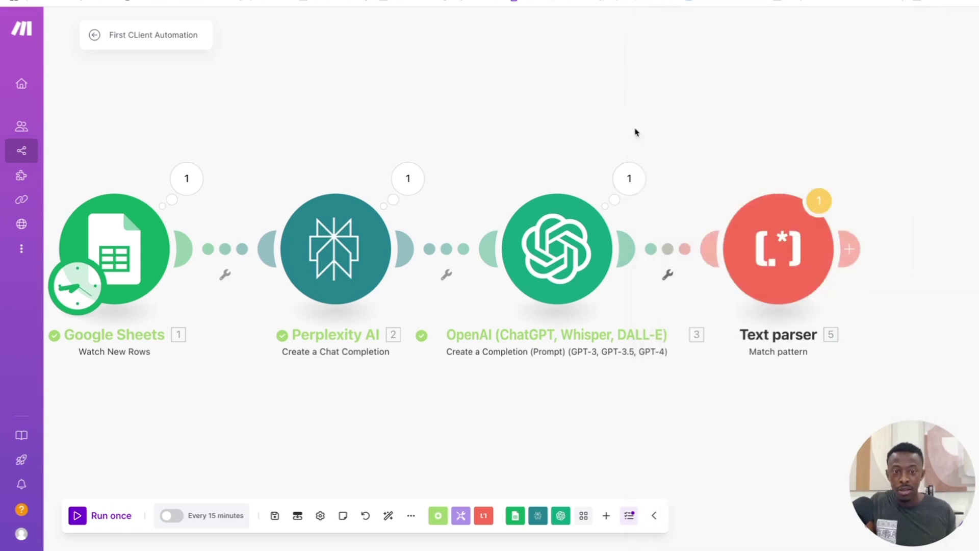
Step: Run only the Text parser on the pasted HTML and check its $1 output
right_click(792, 252)
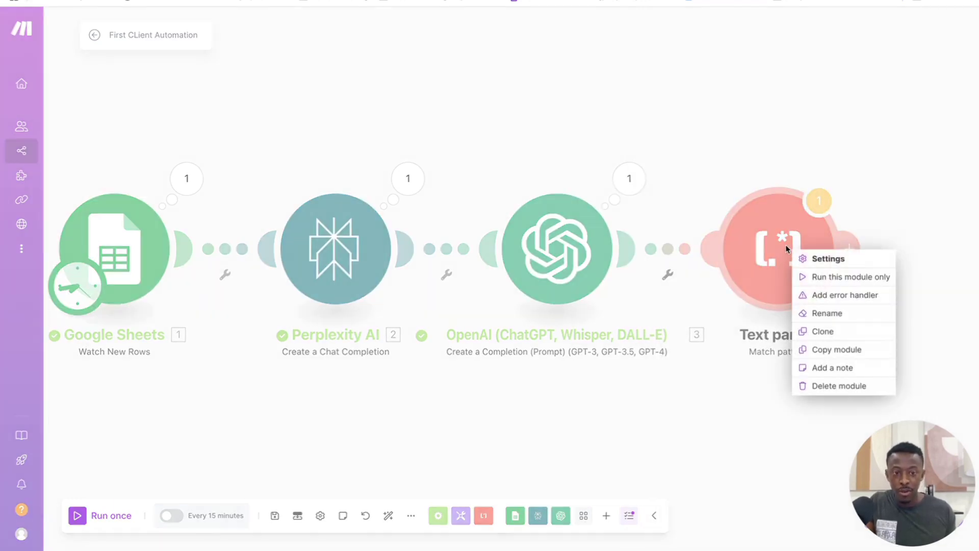
left_click(843, 278)
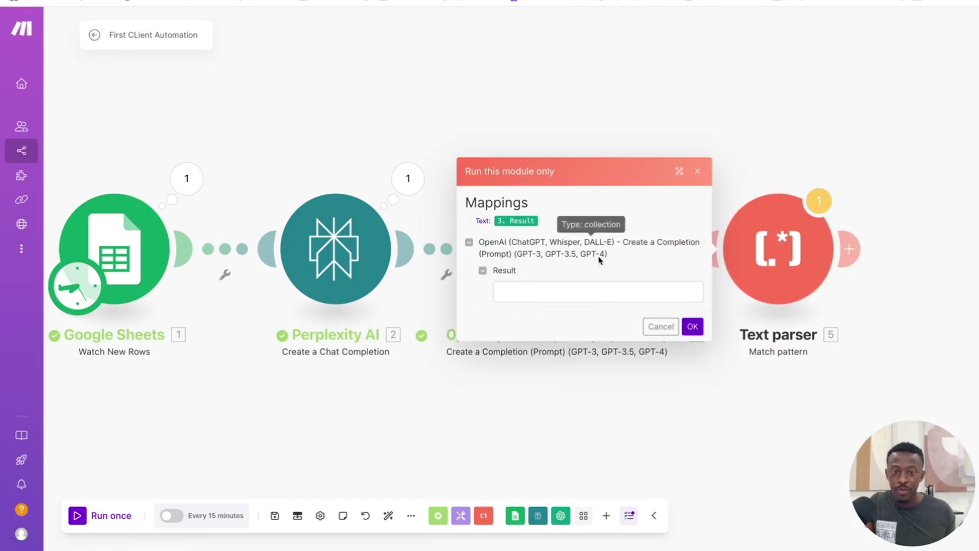
left_click(537, 287)
key("ctrl+v")
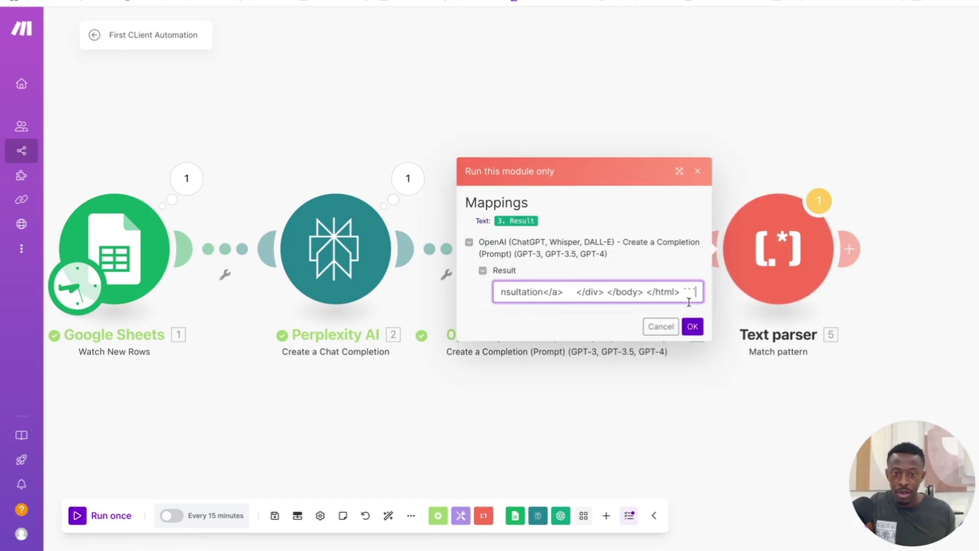
left_click(693, 327)
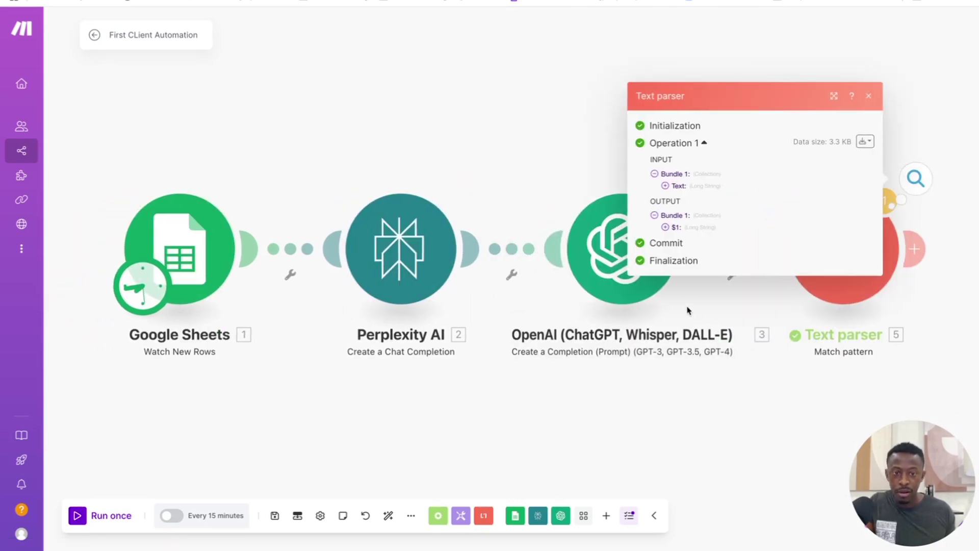
left_click(666, 228)
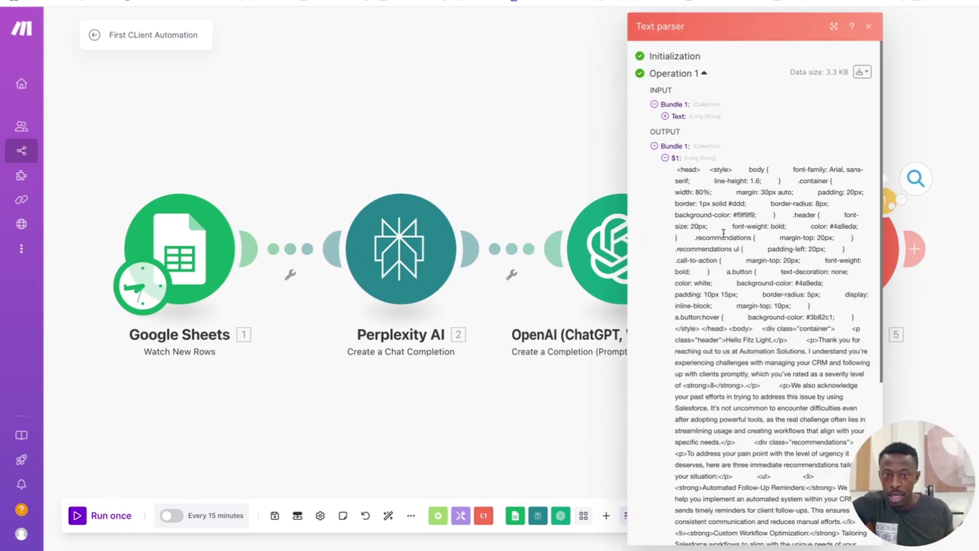
left_click(665, 117)
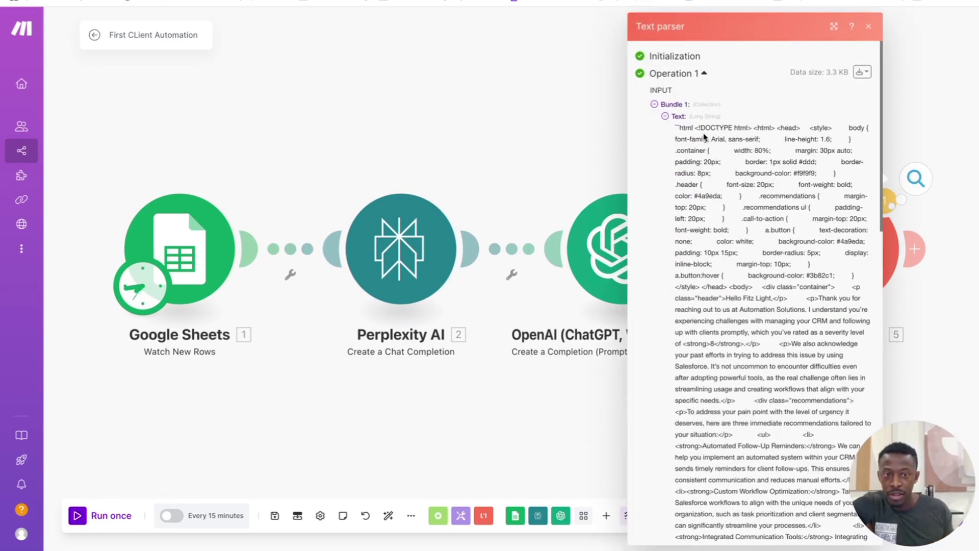
left_click(665, 116)
scroll(708, 191, "down", 5)
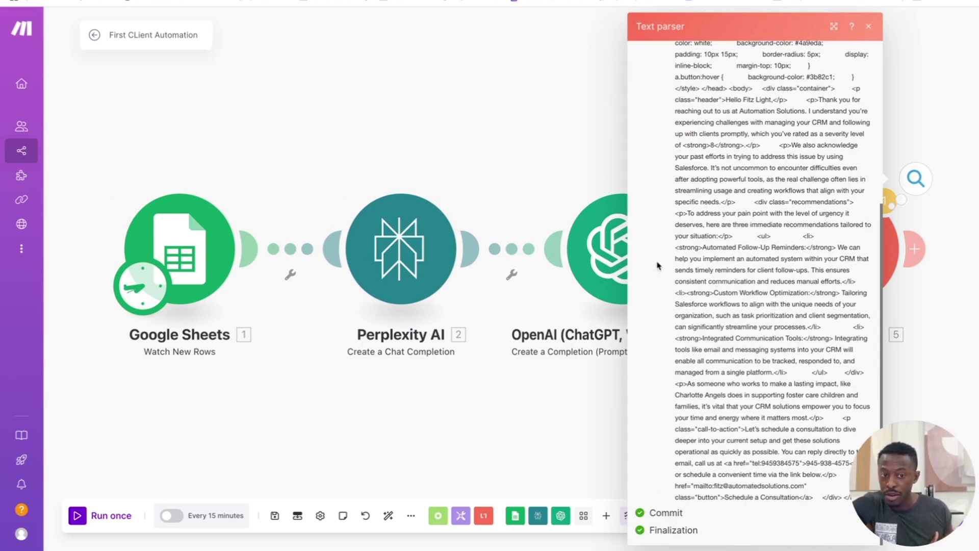
left_click(604, 173)
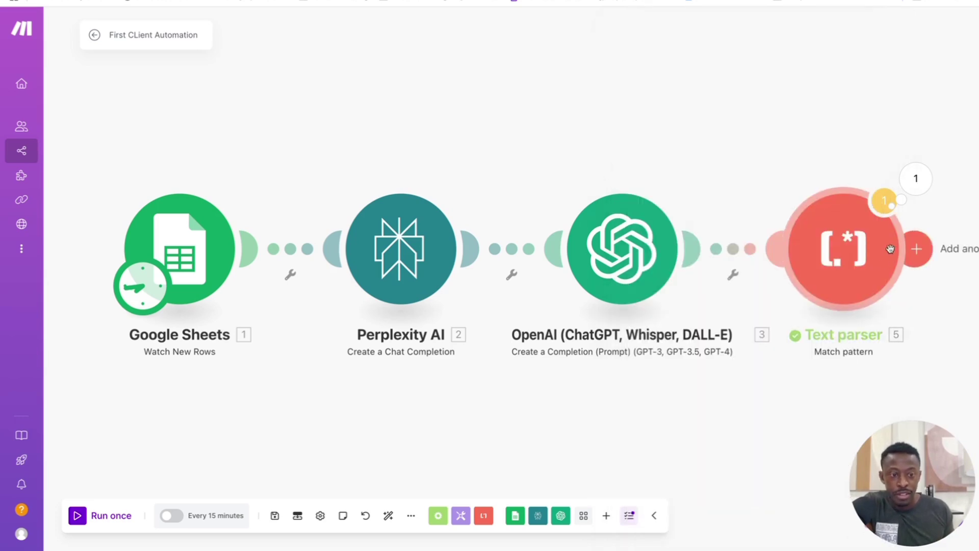
Step: Add a Gmail Create a Draft module after the Text parser, saving to Drafts
left_click(915, 248)
type("g")
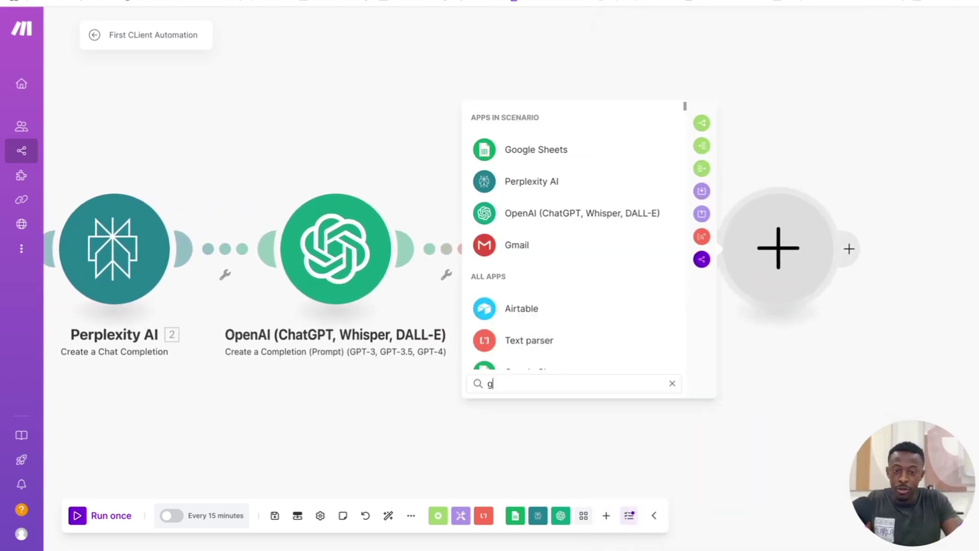
type("ma")
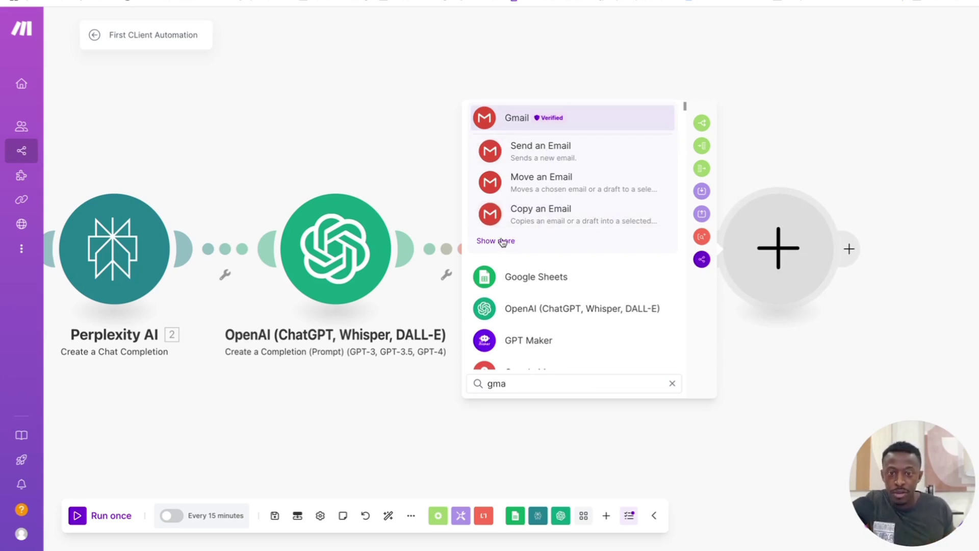
left_click(533, 118)
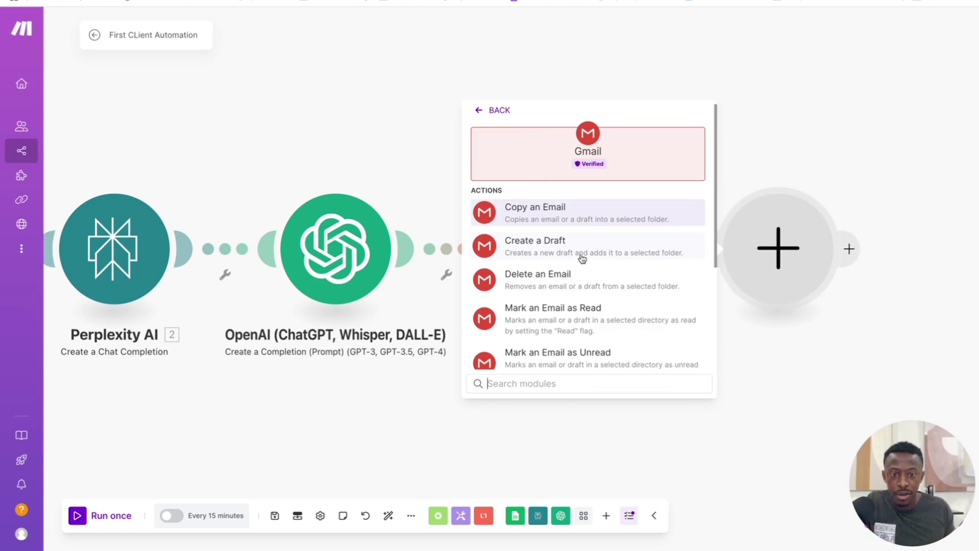
left_click(584, 258)
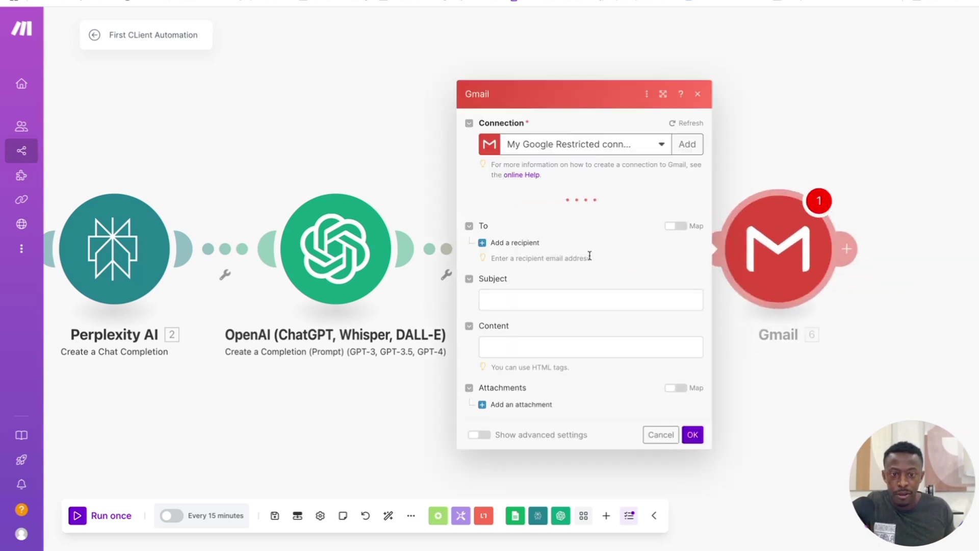
left_click(584, 127)
left_click(559, 203)
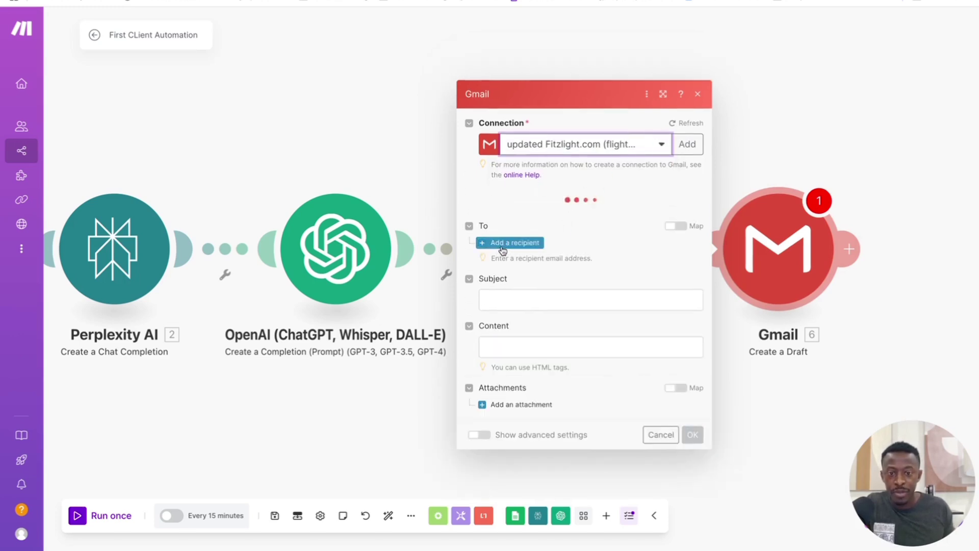
left_click(525, 193)
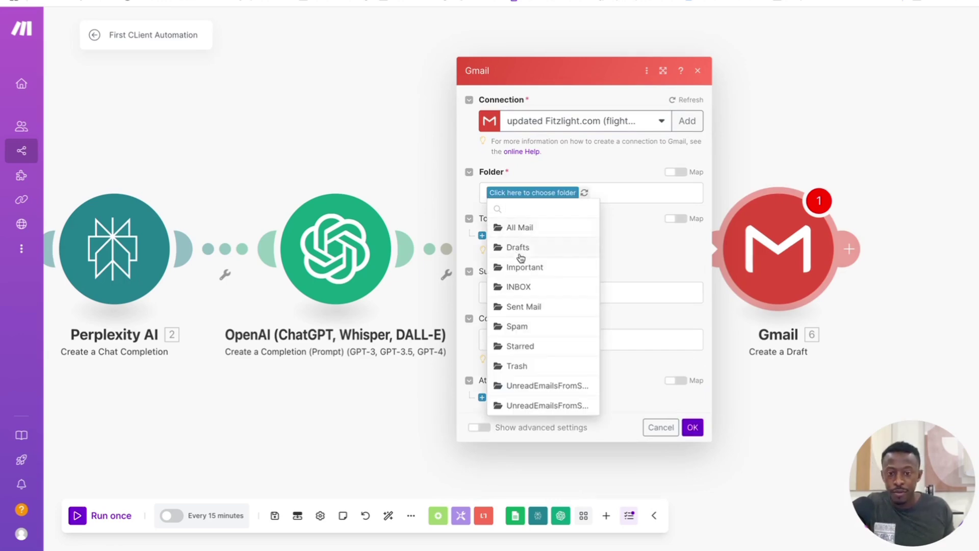
left_click(518, 253)
Step: Address the draft to Email (C), subject 'This is a test', body Text parser $1
left_click(496, 237)
left_click(544, 235)
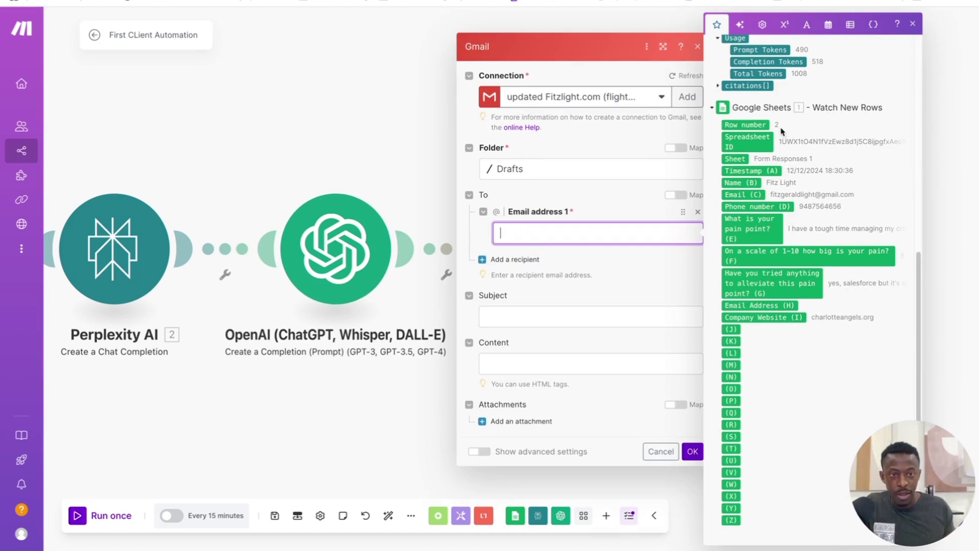
left_click(744, 195)
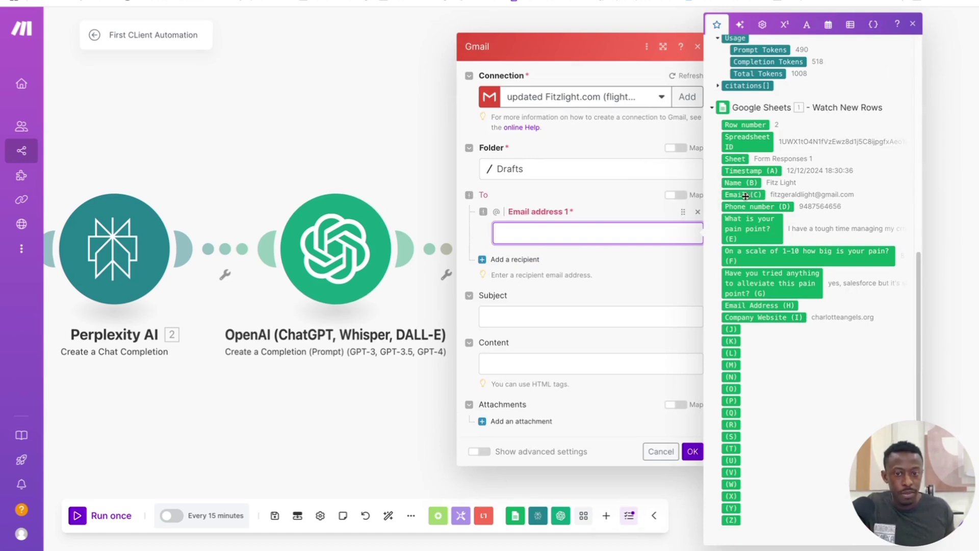
left_click(535, 310)
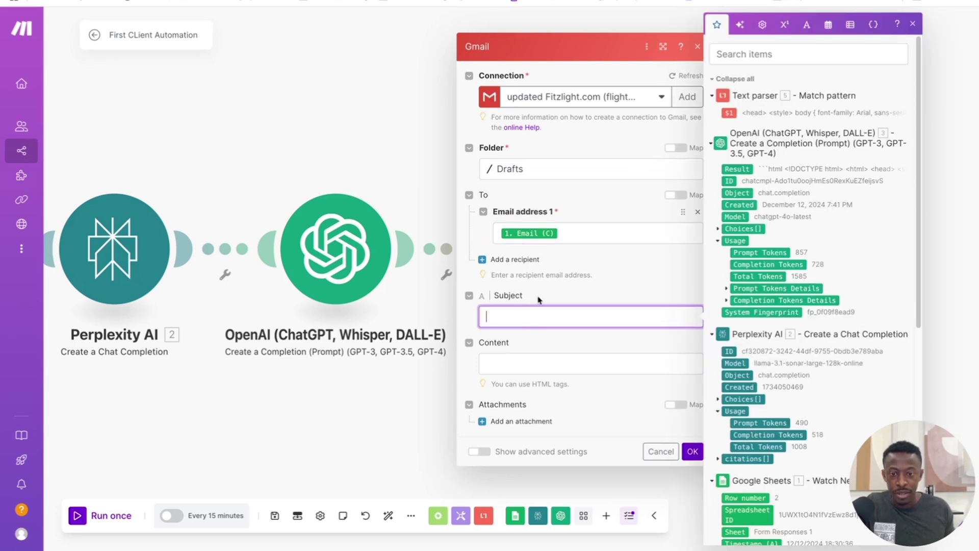
type("This is a")
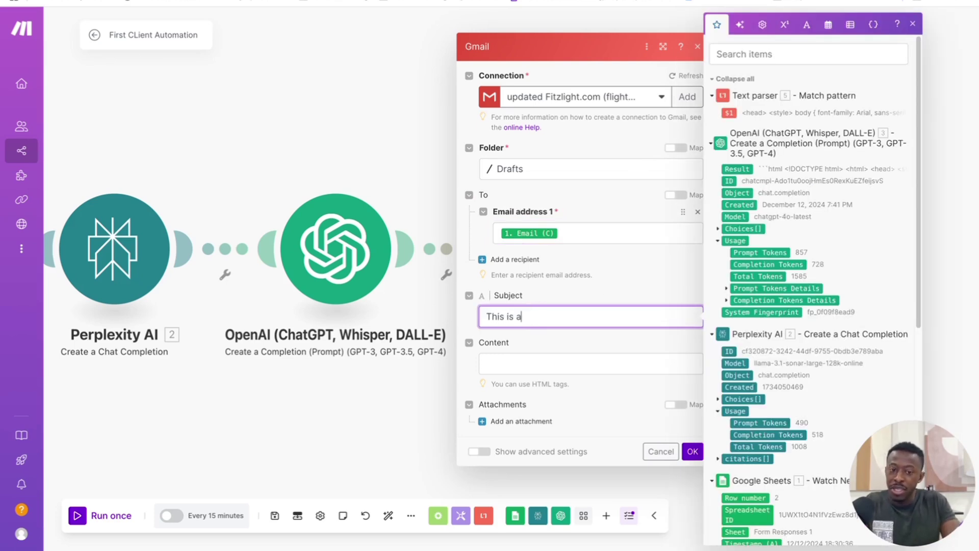
type(" test")
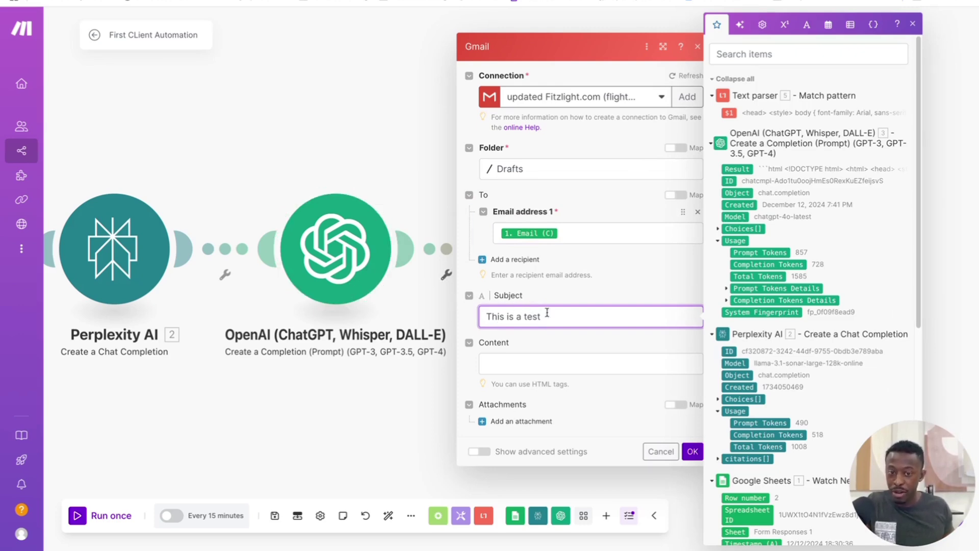
left_click(520, 367)
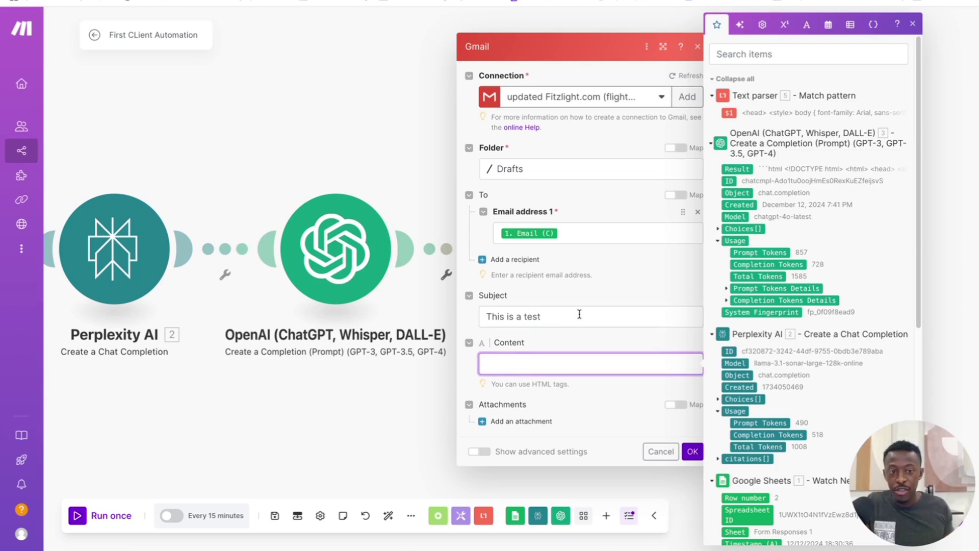
scroll(794, 344, "down", 6)
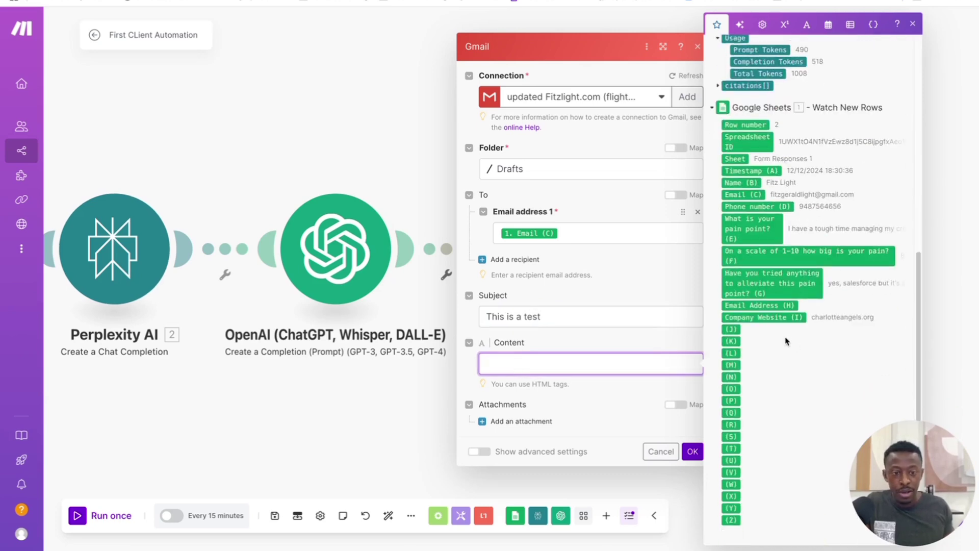
scroll(724, 221, "up", 6)
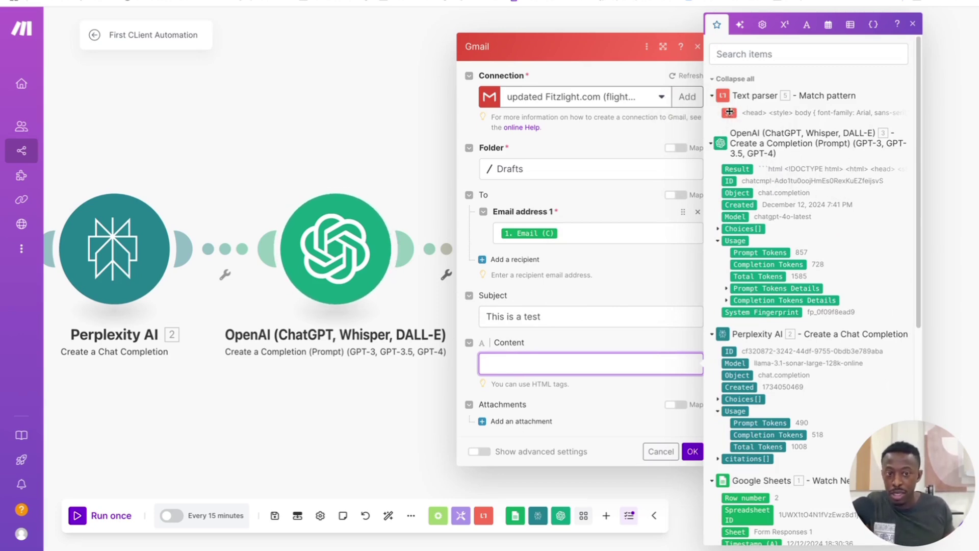
left_click(730, 113)
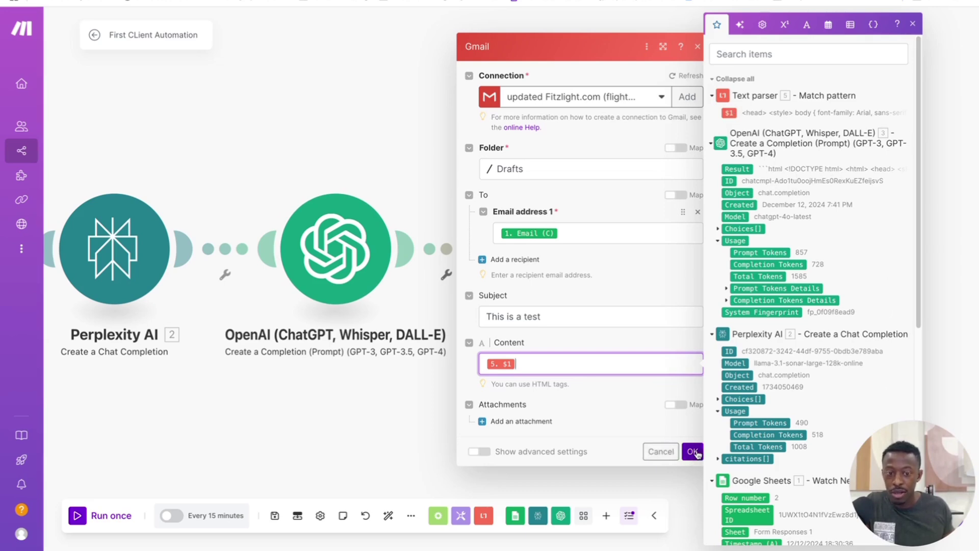
left_click(692, 452)
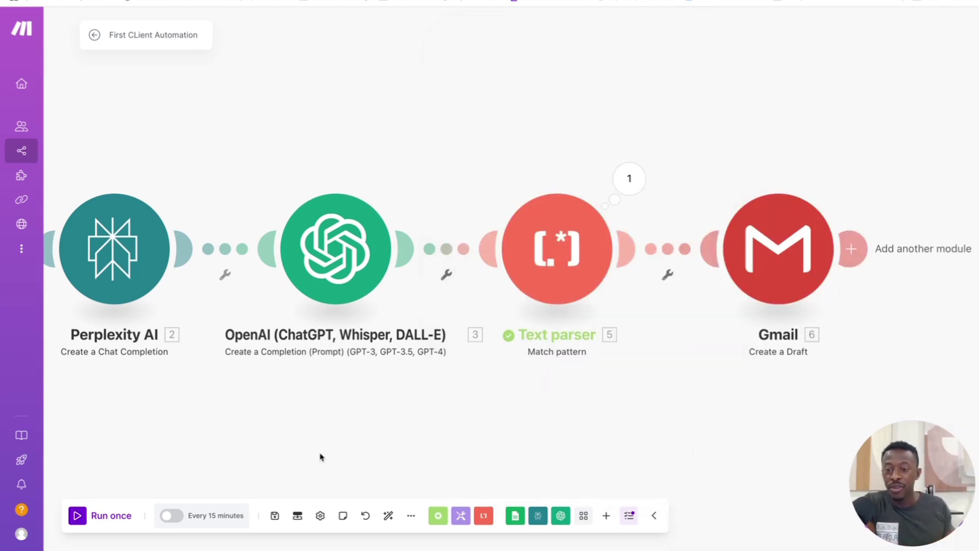
Step: Set the Google Sheets trigger to start manually from the row 3 form response
left_click_drag(307, 434, 591, 414)
right_click(198, 235)
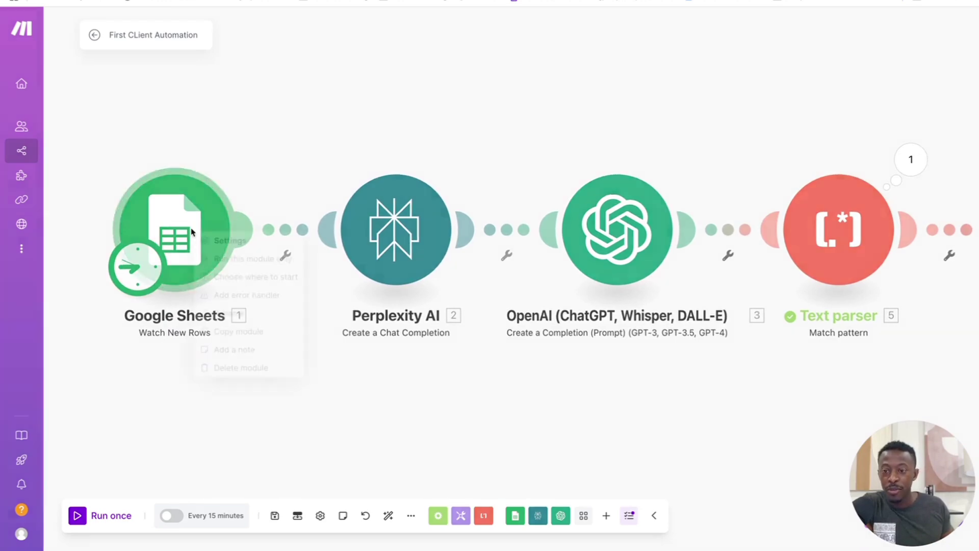
left_click(262, 277)
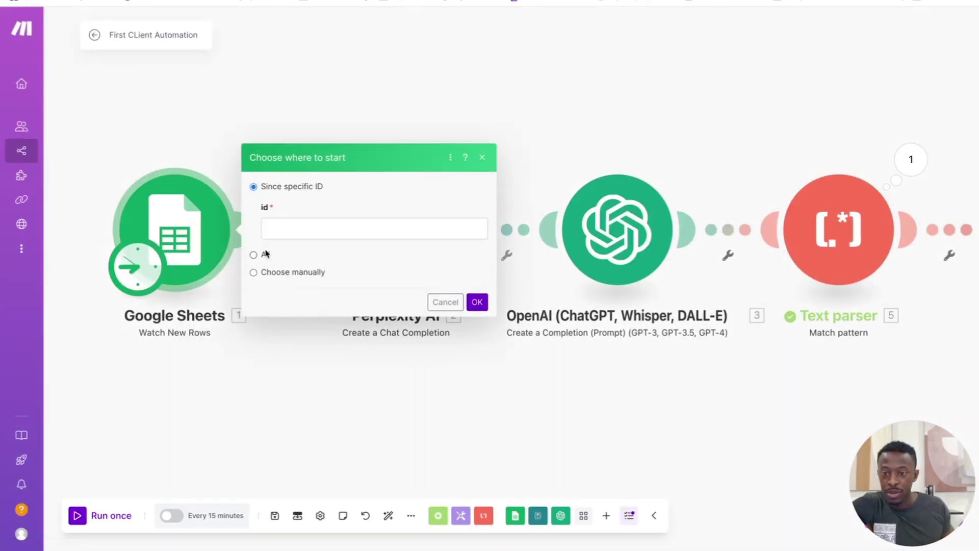
left_click(311, 229)
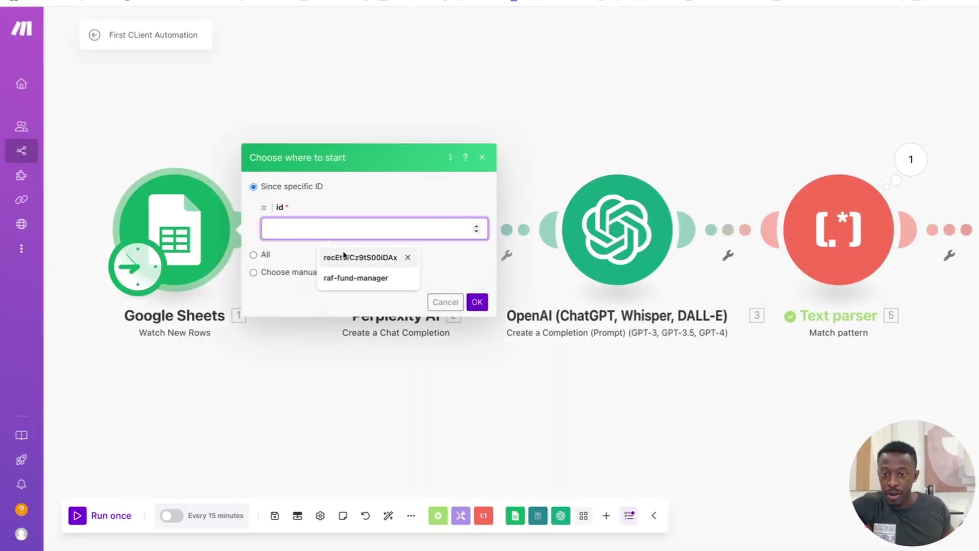
left_click(477, 227)
left_click(477, 226)
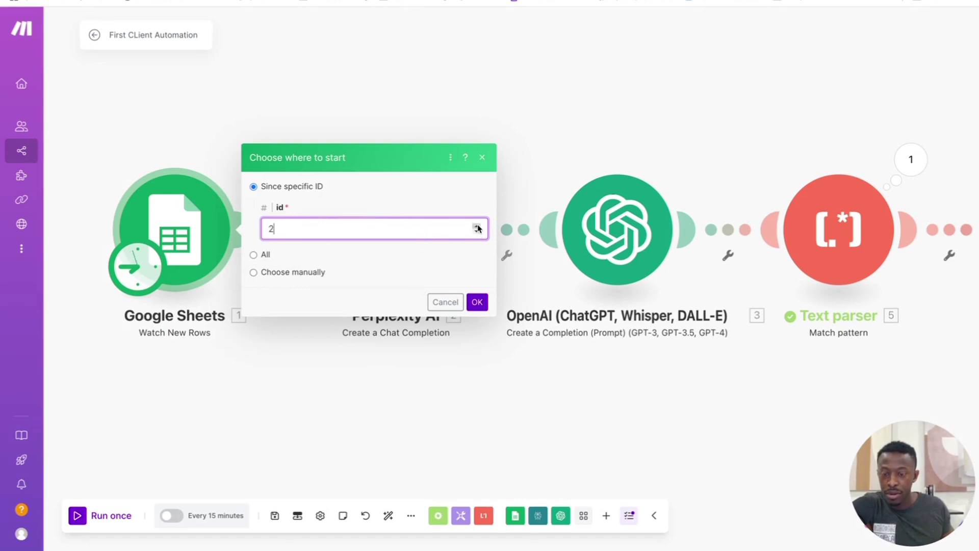
left_click(477, 227)
left_click(477, 231)
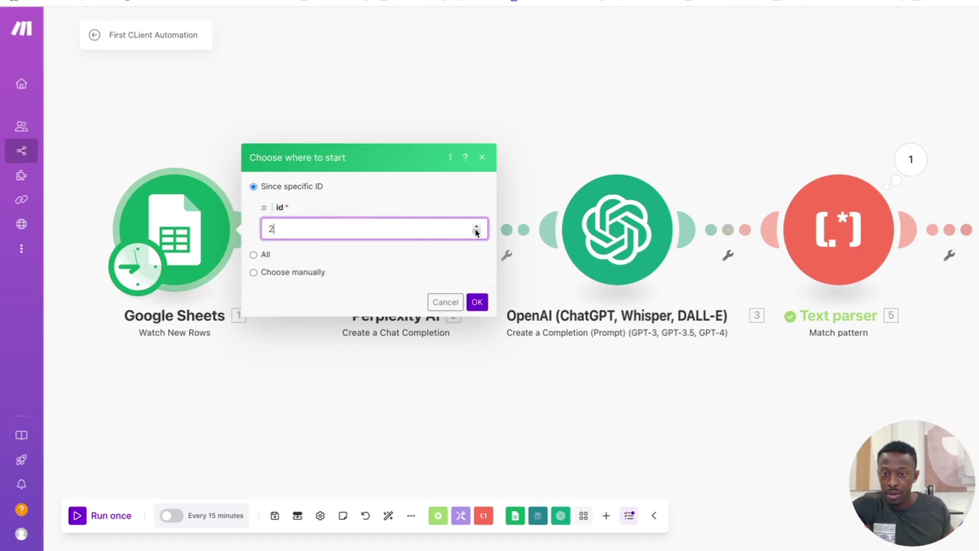
left_click(259, 273)
left_click(255, 274)
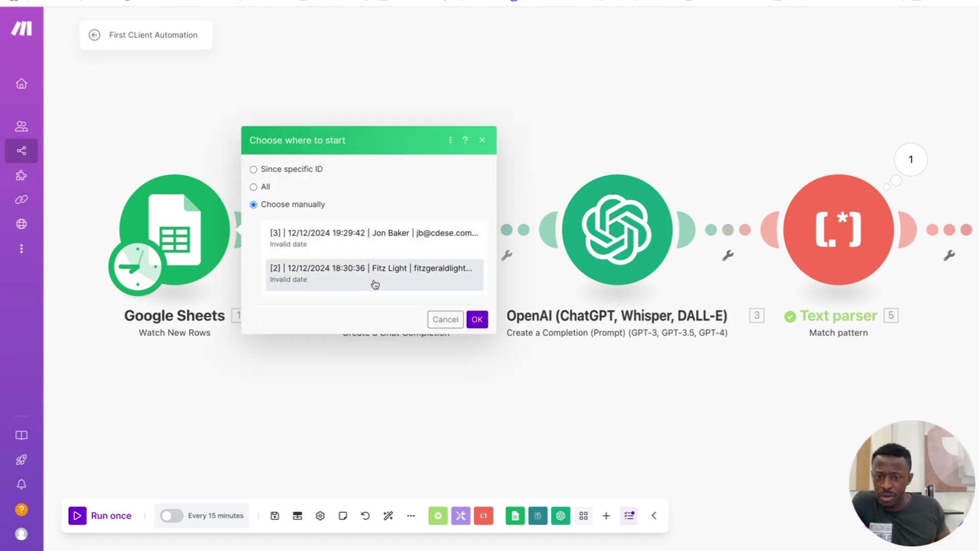
left_click(387, 248)
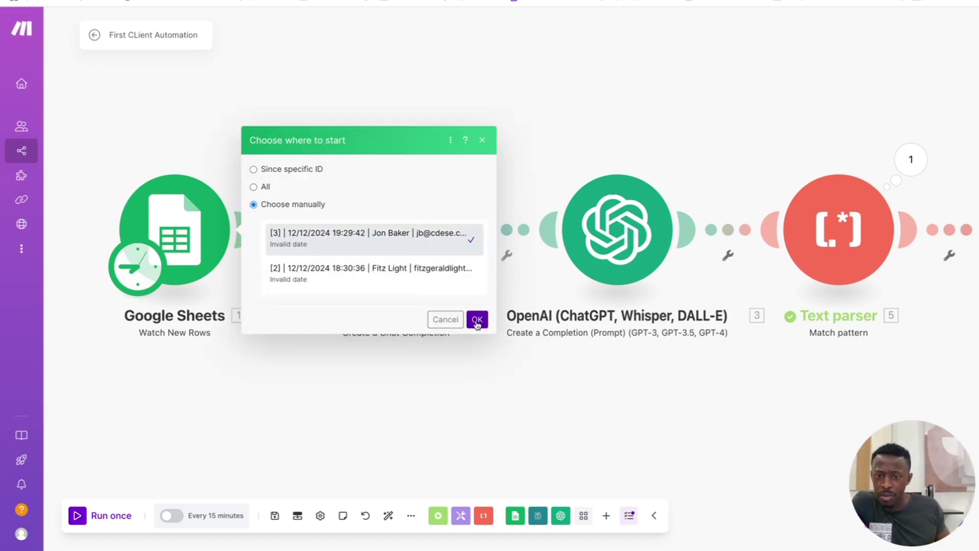
left_click(477, 320)
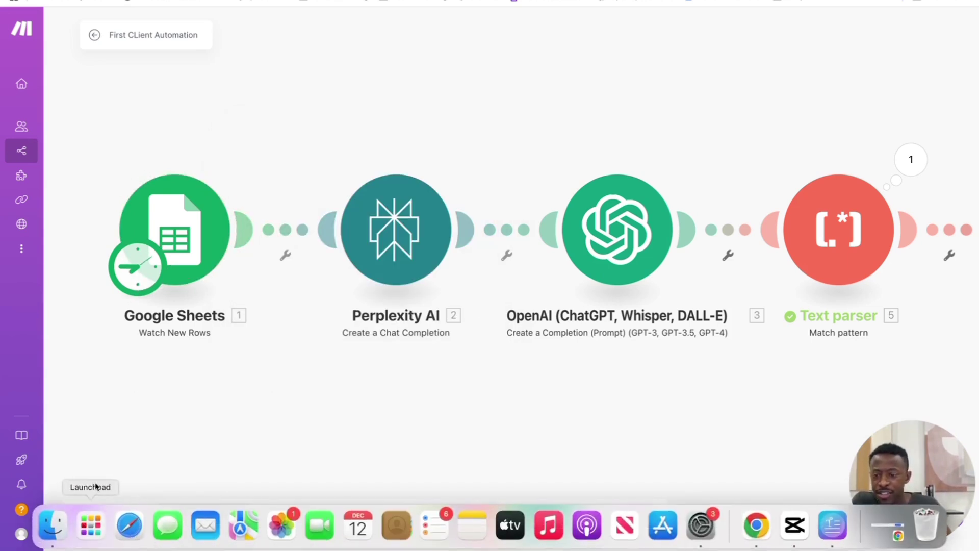
Step: Run the scenario once and reload Gmail Drafts to show the new draft
left_click(77, 515)
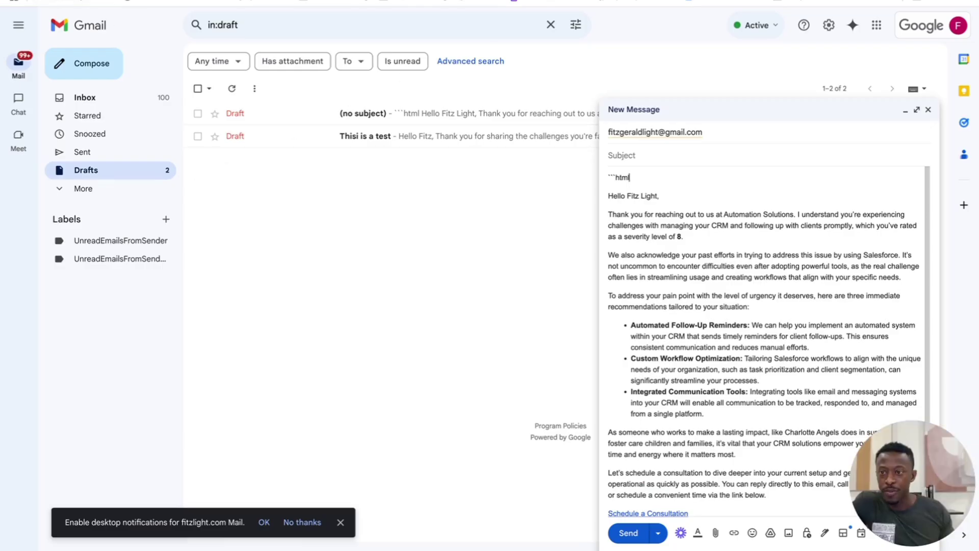
key("ctrl+r")
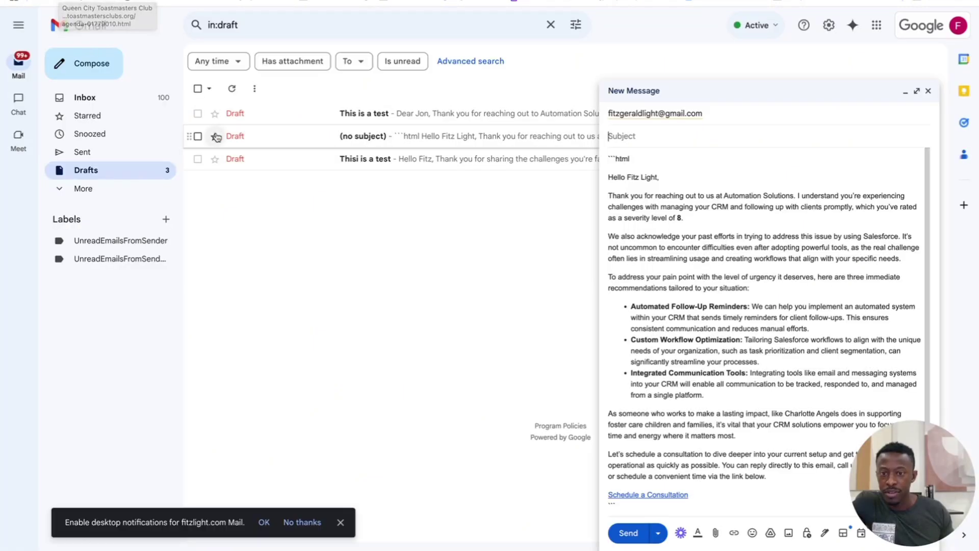
Step: Close the old draft and open 'This is a test' full-screen, reviewing its signature lines
left_click(928, 92)
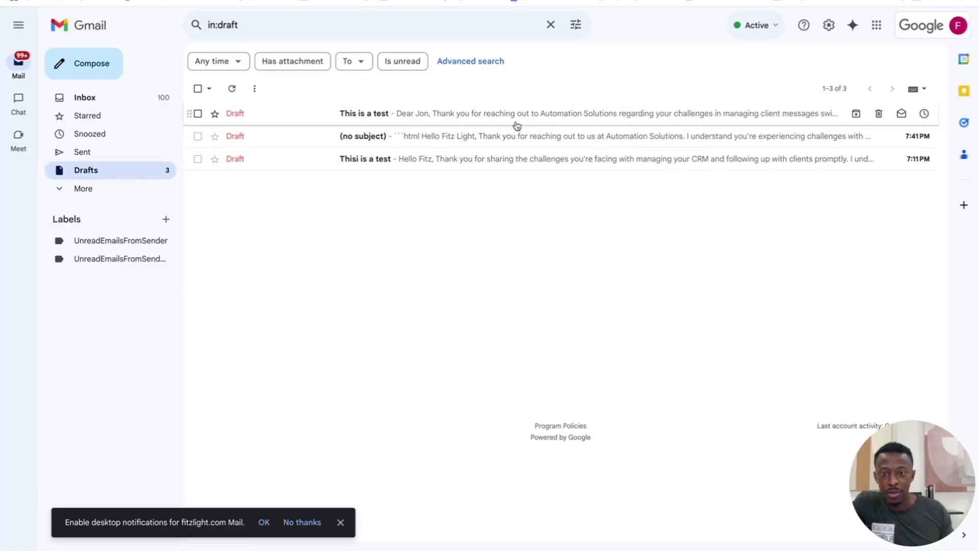
left_click(438, 119)
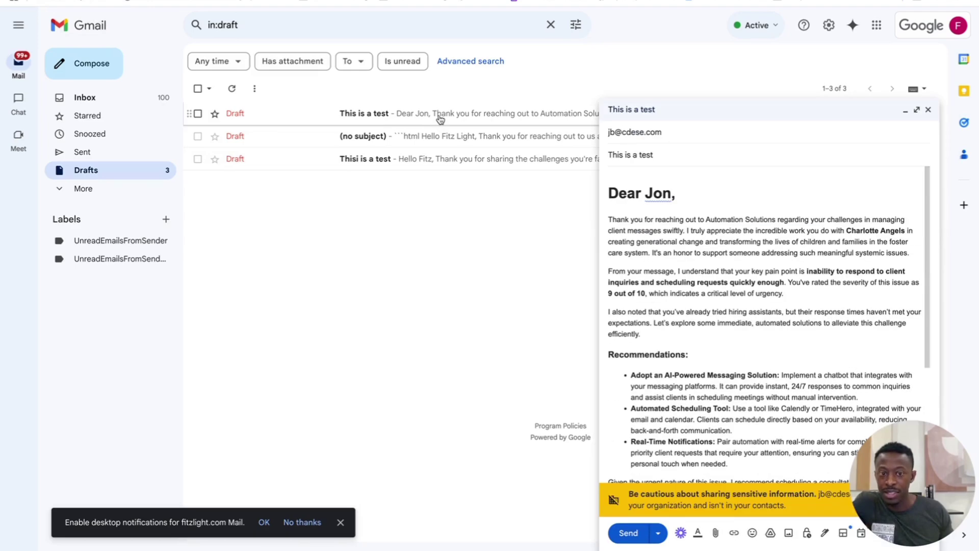
left_click(917, 111)
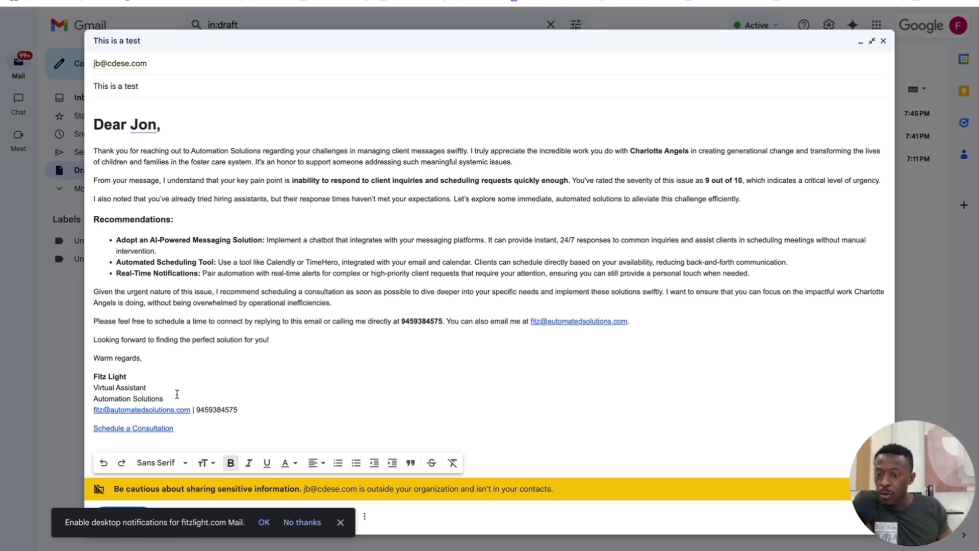
left_click_drag(148, 388, 94, 388)
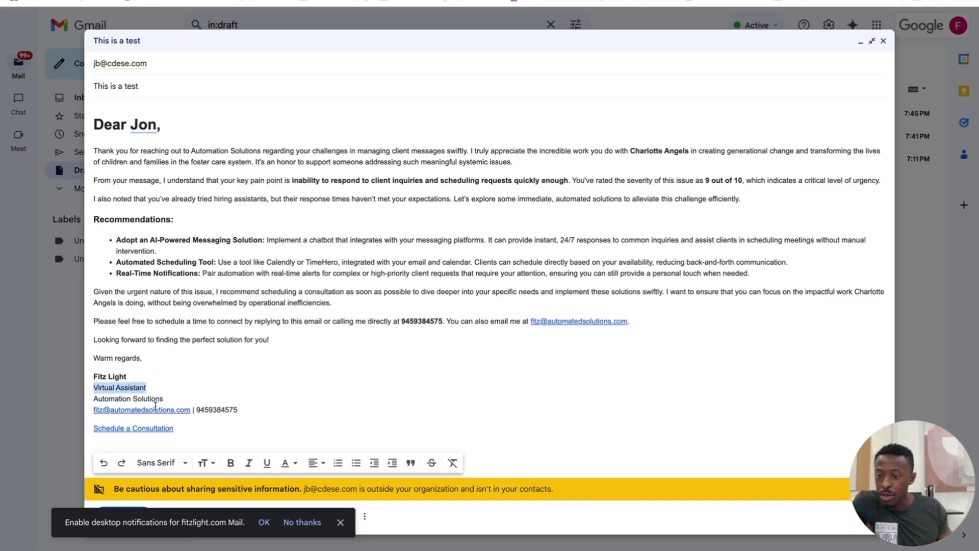
left_click_drag(163, 398, 149, 387)
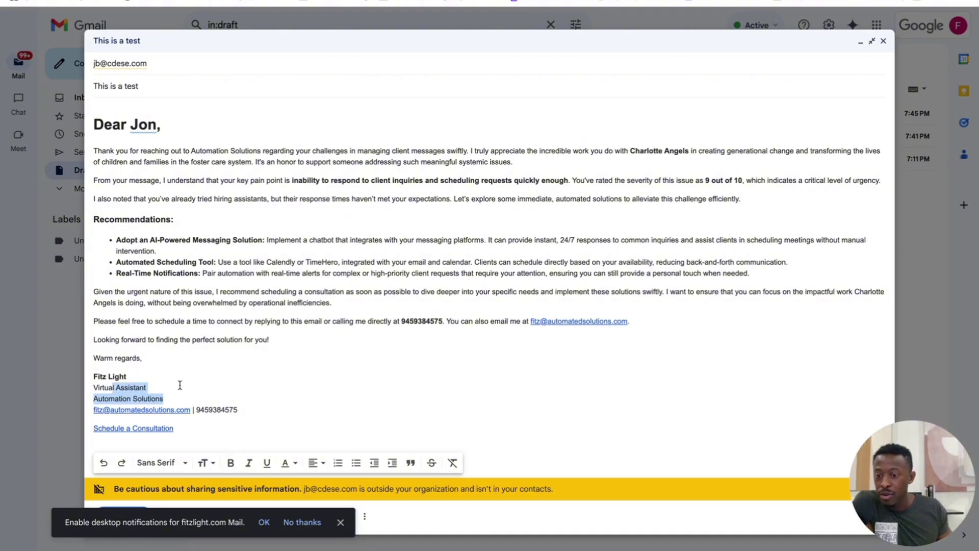